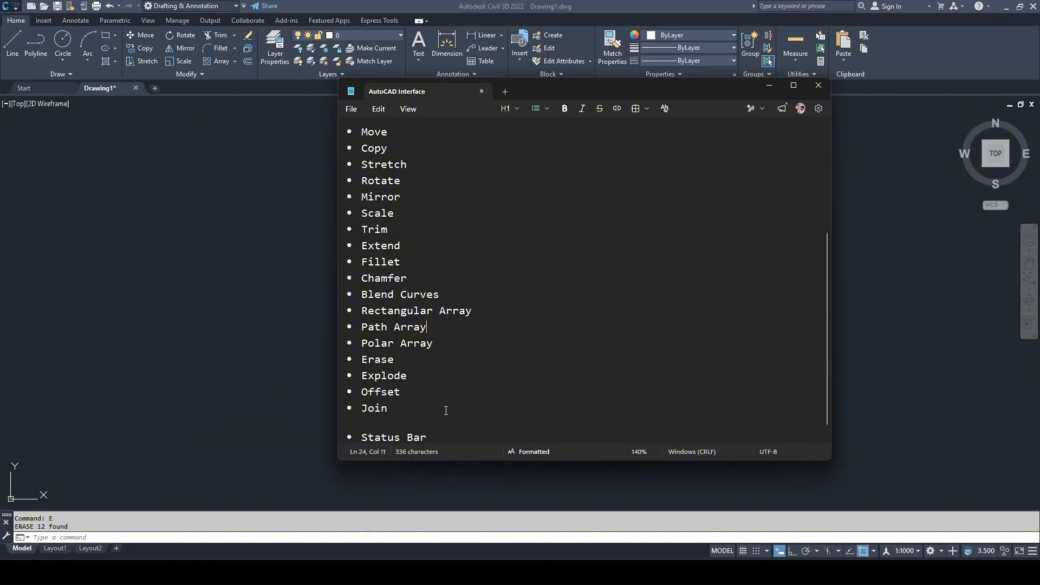
# Step: Minimize the notes window and draw a continuous chain of 18 freehand line segments forming two overlapping irregular loops
pyautogui.scroll(-1, 447, 414)
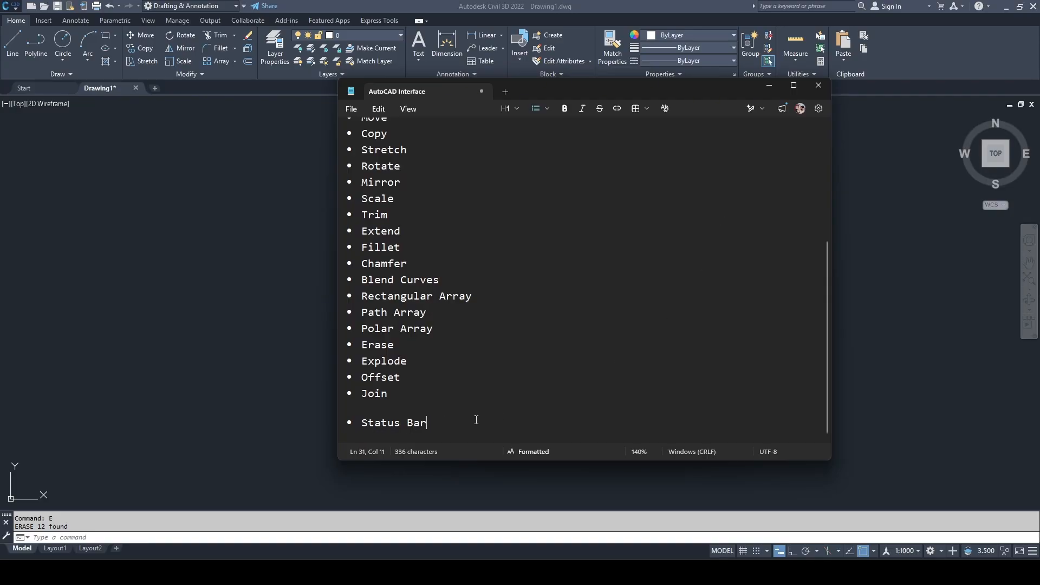
pyautogui.click(767, 87)
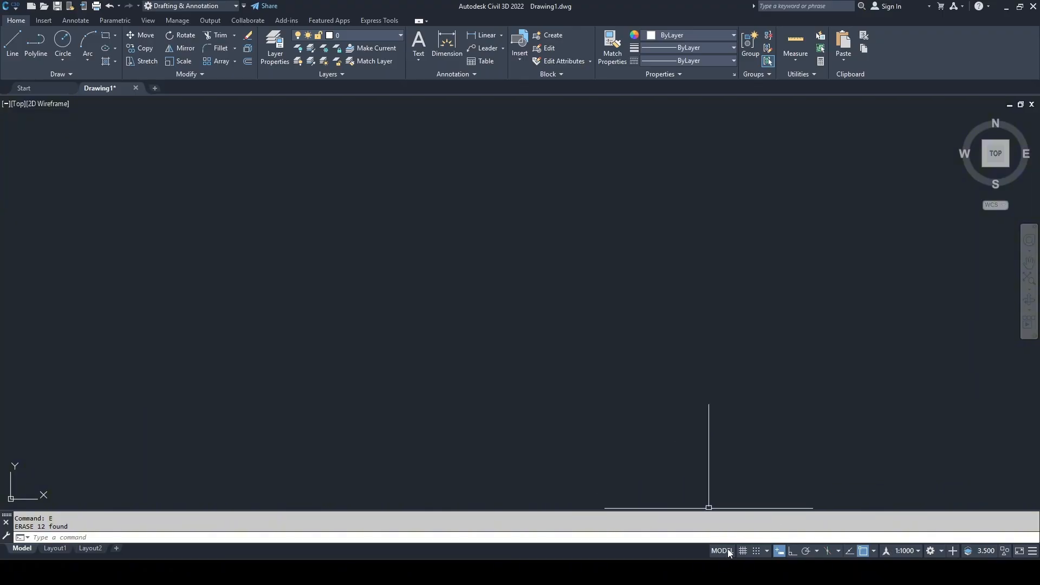
pyautogui.write('l')
pyautogui.press('Return')
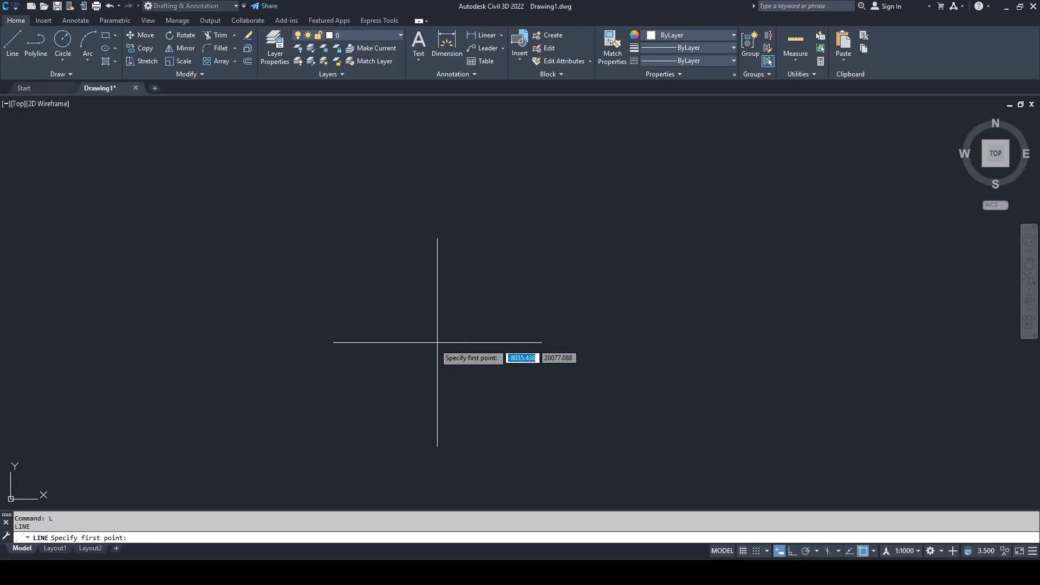
pyautogui.click(310, 345)
pyautogui.click(358, 205)
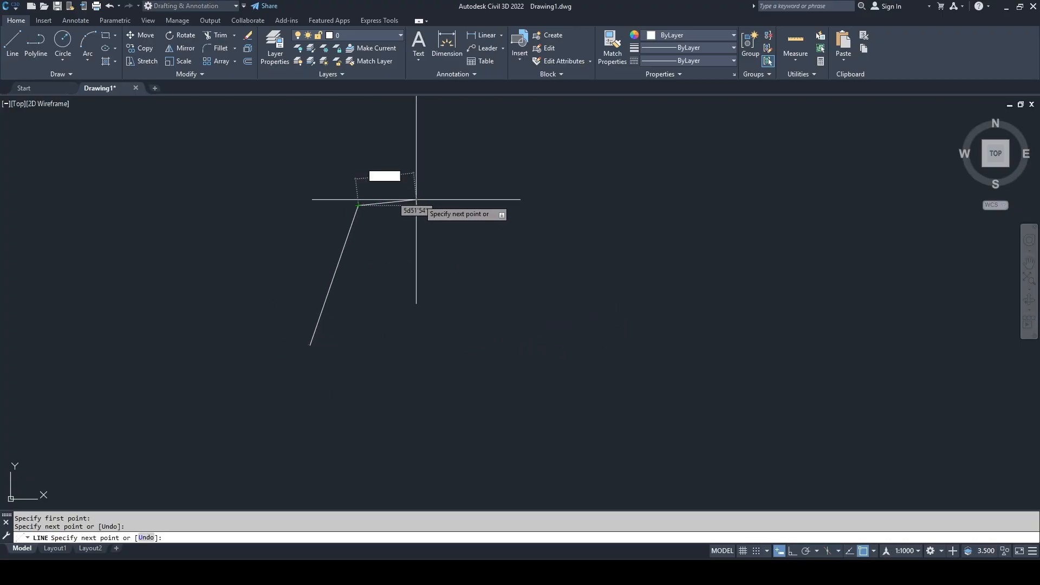
pyautogui.click(538, 178)
pyautogui.click(697, 232)
pyautogui.click(689, 360)
pyautogui.click(530, 397)
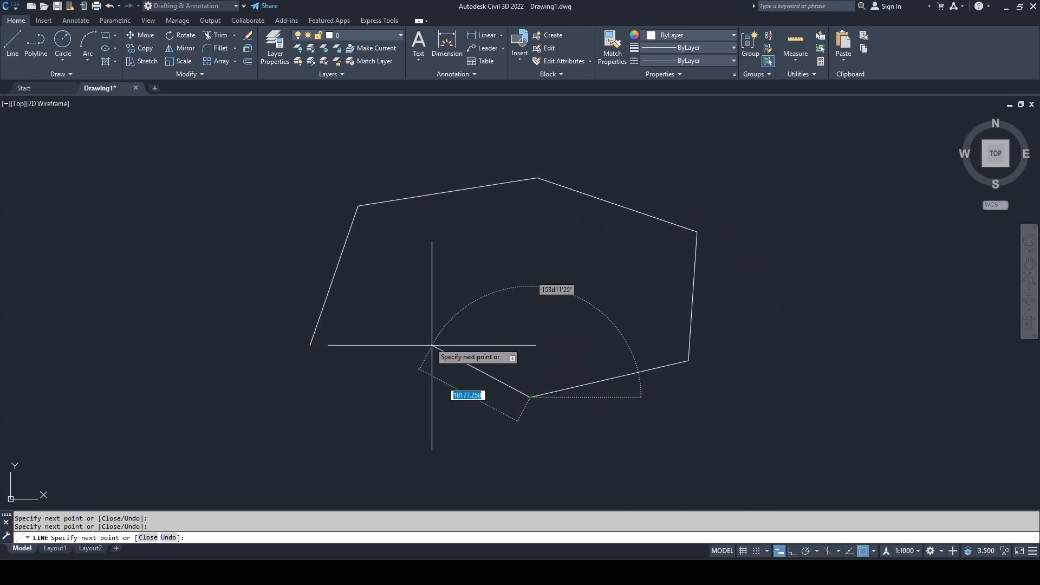
pyautogui.click(401, 305)
pyautogui.click(190, 267)
pyautogui.click(159, 383)
pyautogui.click(319, 439)
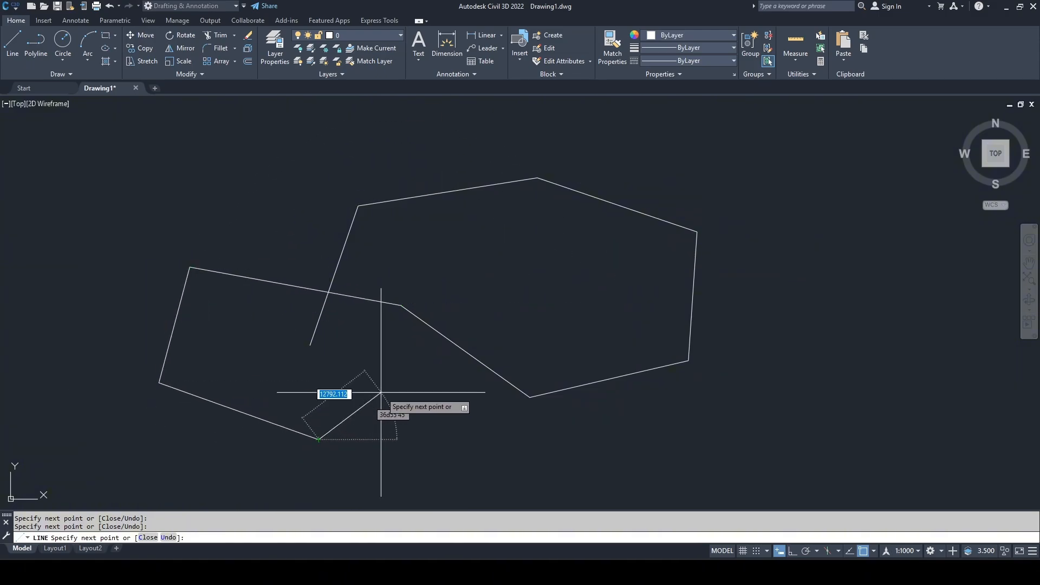
pyautogui.click(383, 391)
pyautogui.click(527, 447)
pyautogui.click(784, 467)
pyautogui.click(894, 326)
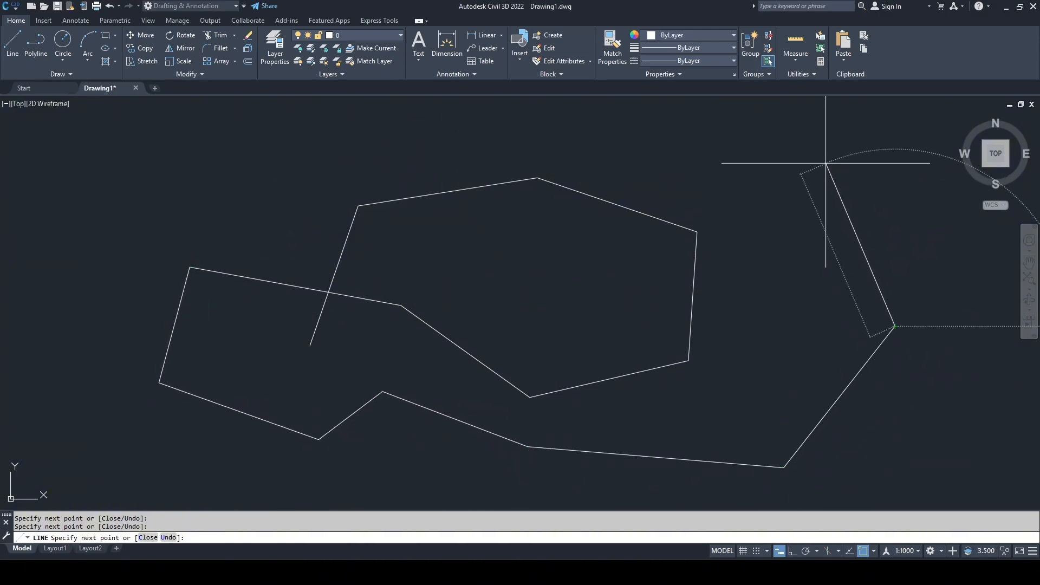
pyautogui.click(826, 164)
pyautogui.click(578, 279)
pyautogui.click(356, 137)
pyautogui.click(225, 196)
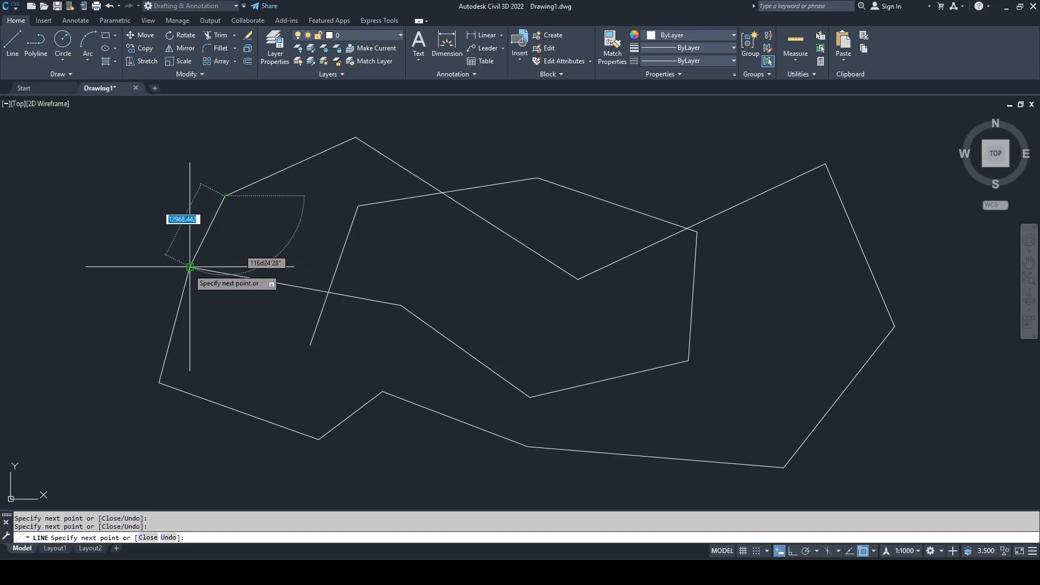
pyautogui.click(189, 267)
pyautogui.press('Escape')
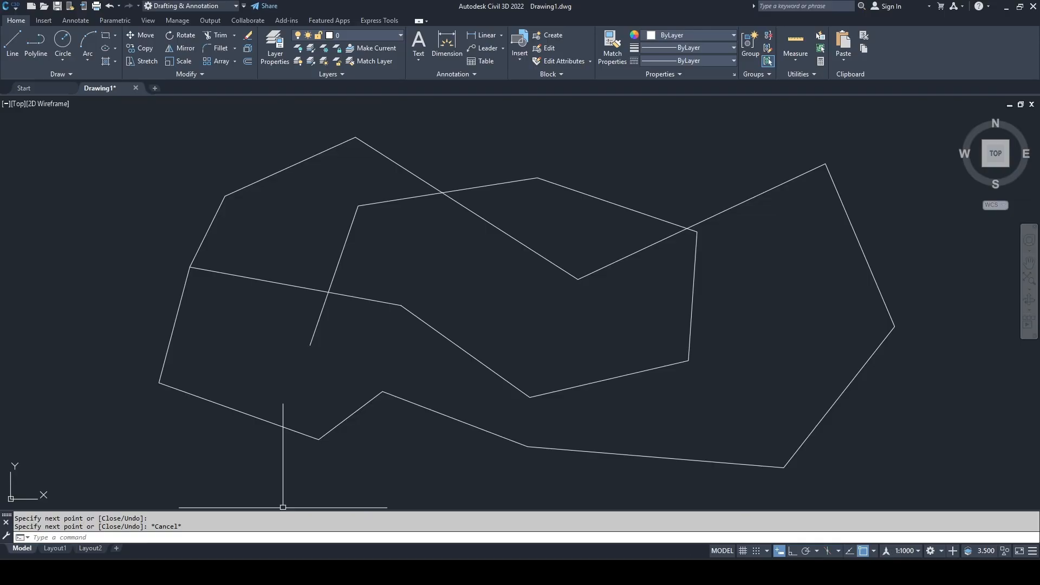
# Step: Switch from model space to Layout1 and activate model space inside its viewport
pyautogui.click(723, 551)
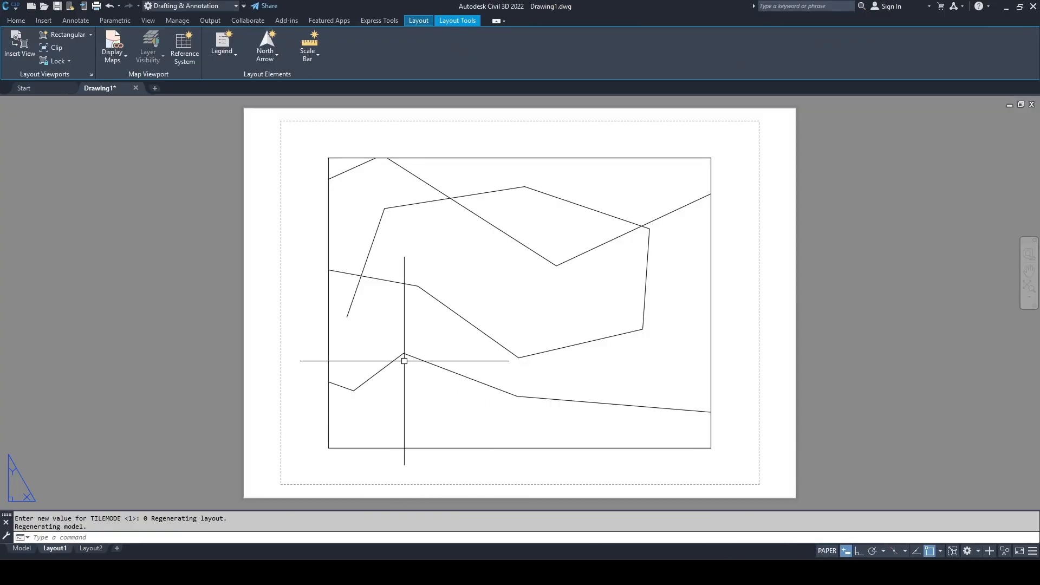
pyautogui.doubleClick(544, 315)
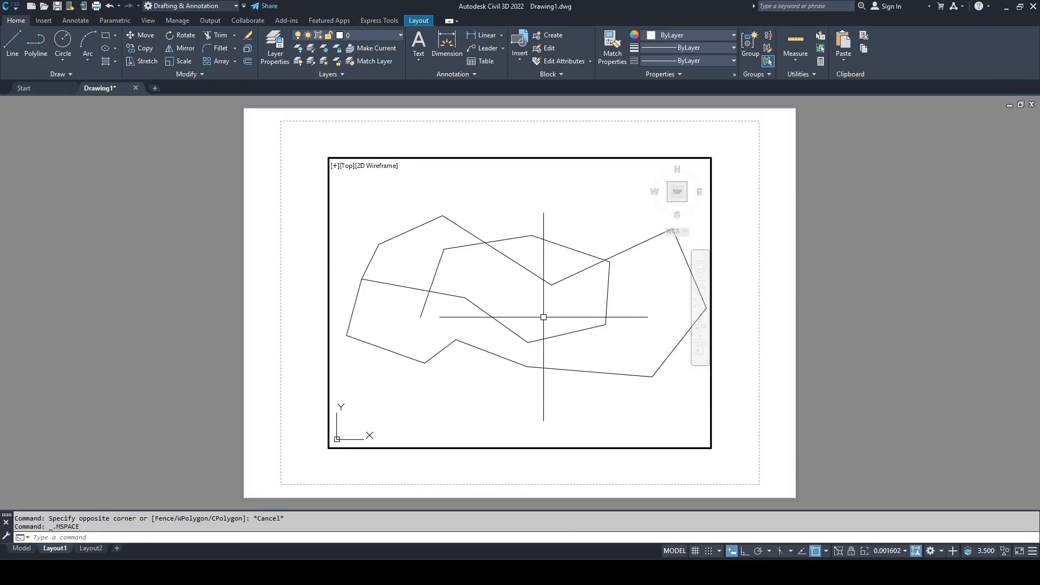
pyautogui.press('Escape')
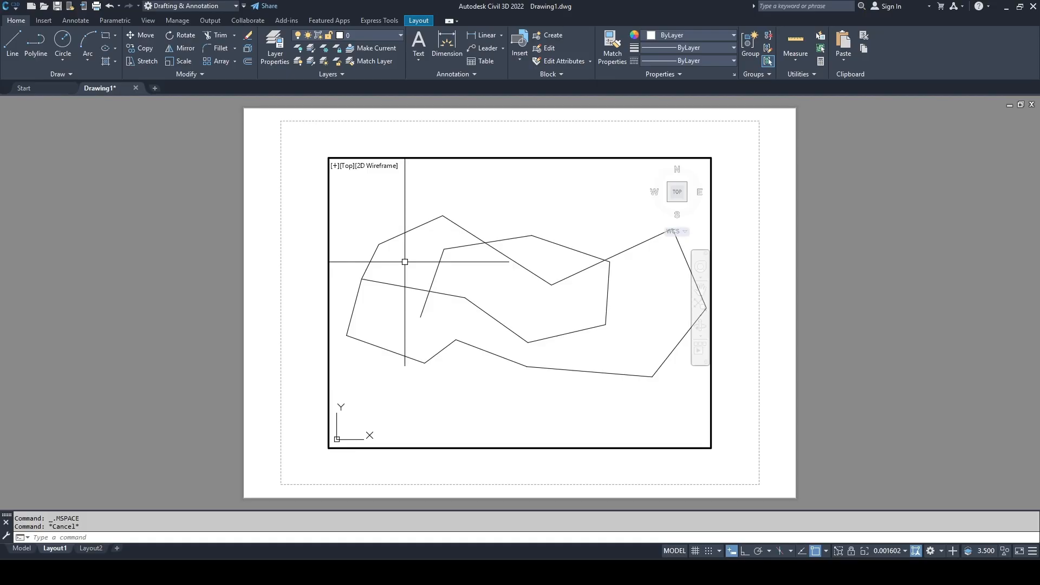
# Step: Examine the available plotters and paper sizes in Layout1's plot settings, and close them without plotting
pyautogui.hotkey('ctrl', 'p')
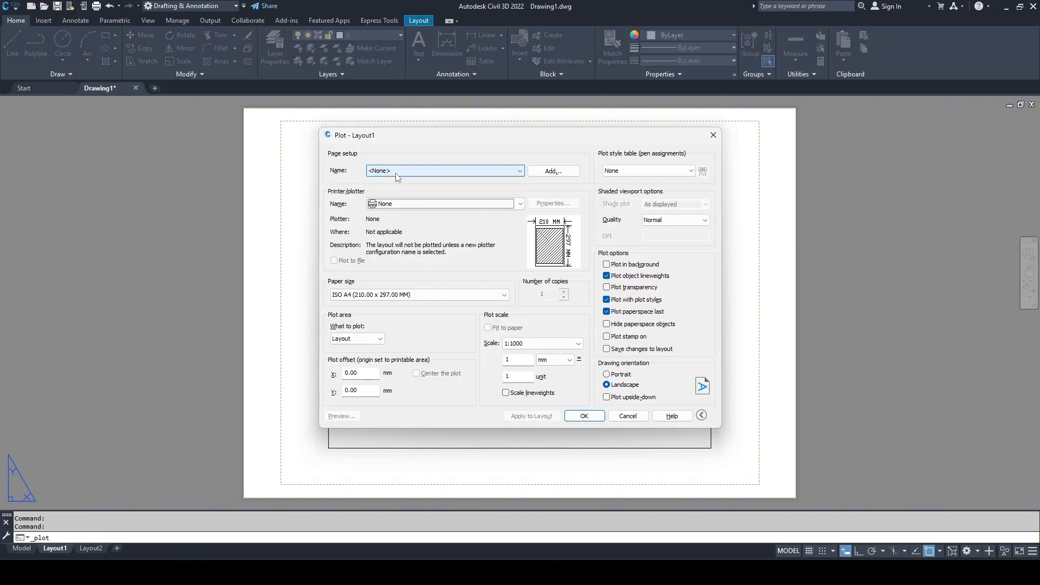
pyautogui.click(395, 209)
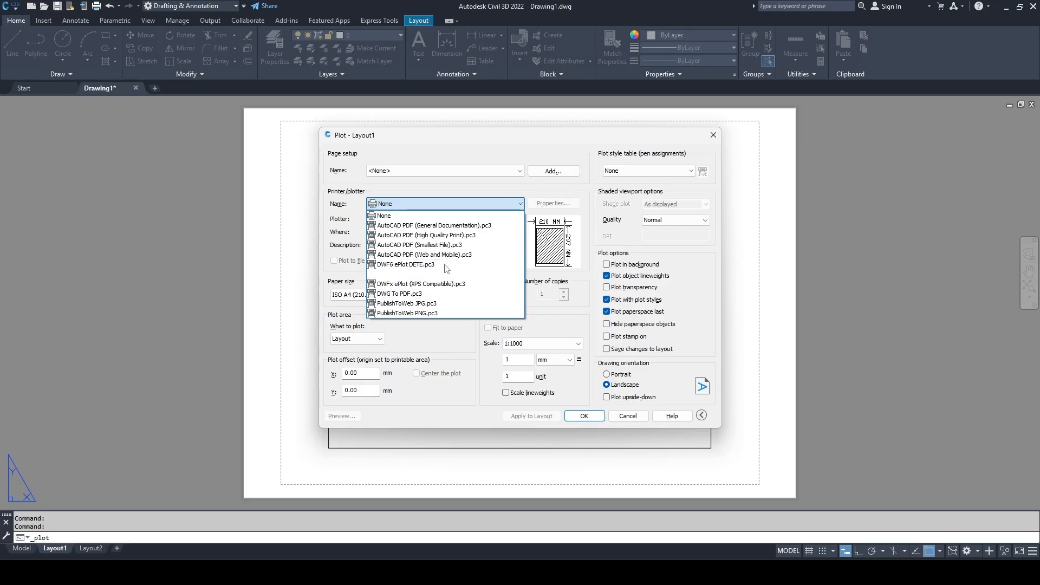
pyautogui.click(384, 215)
pyautogui.click(445, 295)
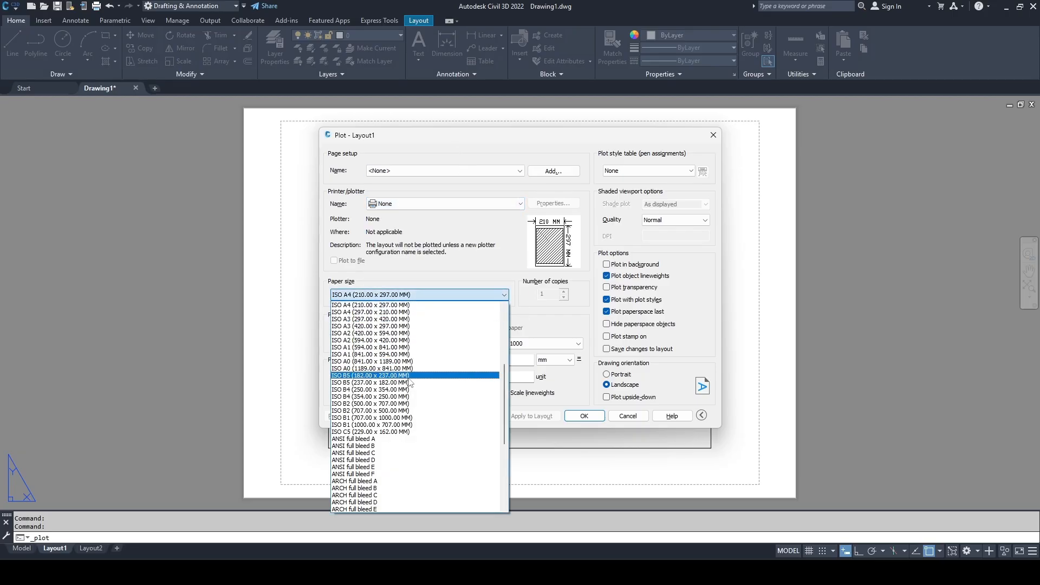
pyautogui.scroll(-6, 410, 382)
pyautogui.click(454, 256)
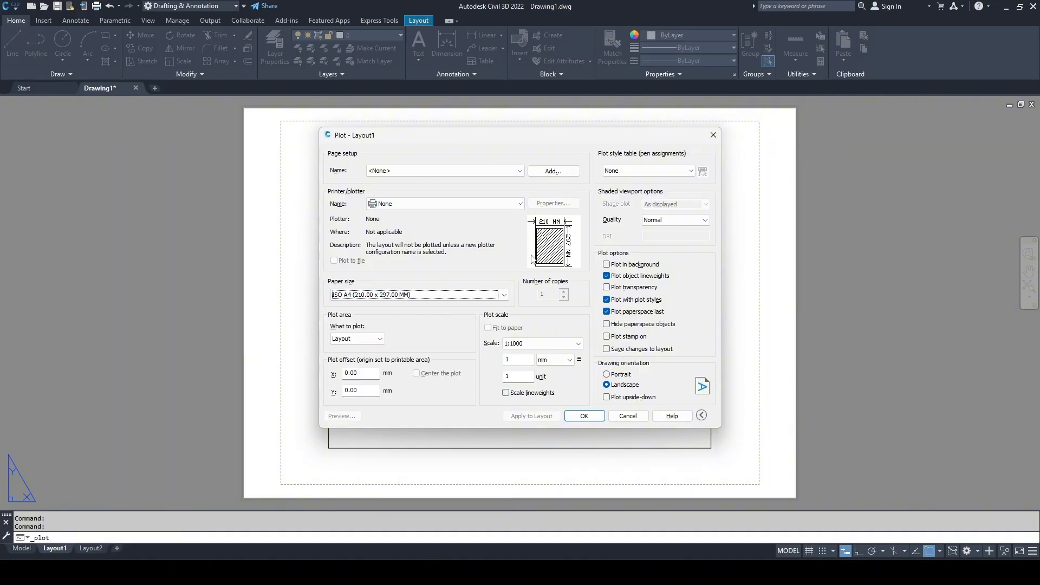
pyautogui.click(593, 420)
pyautogui.click(616, 246)
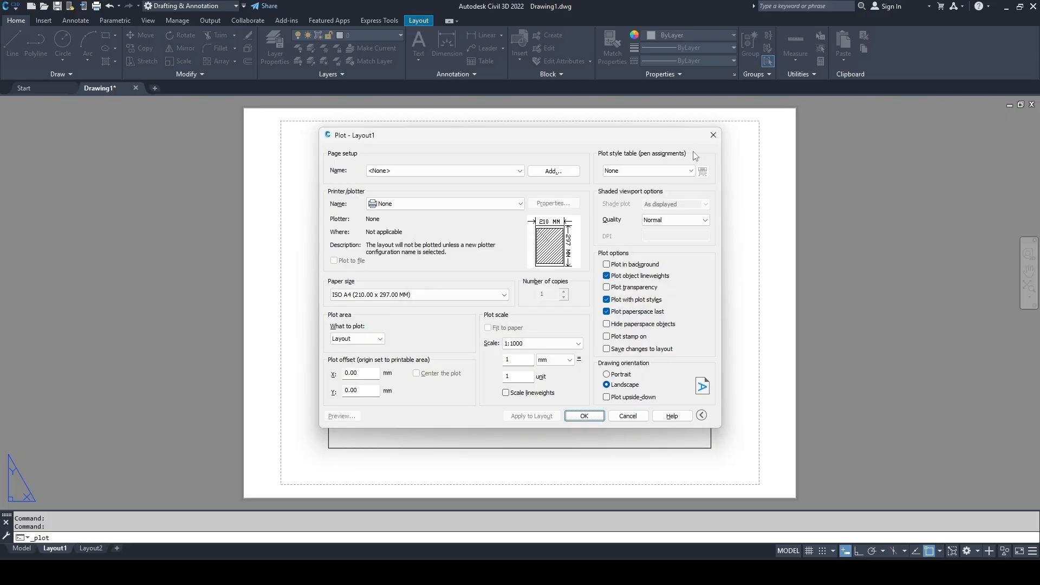
pyautogui.click(713, 135)
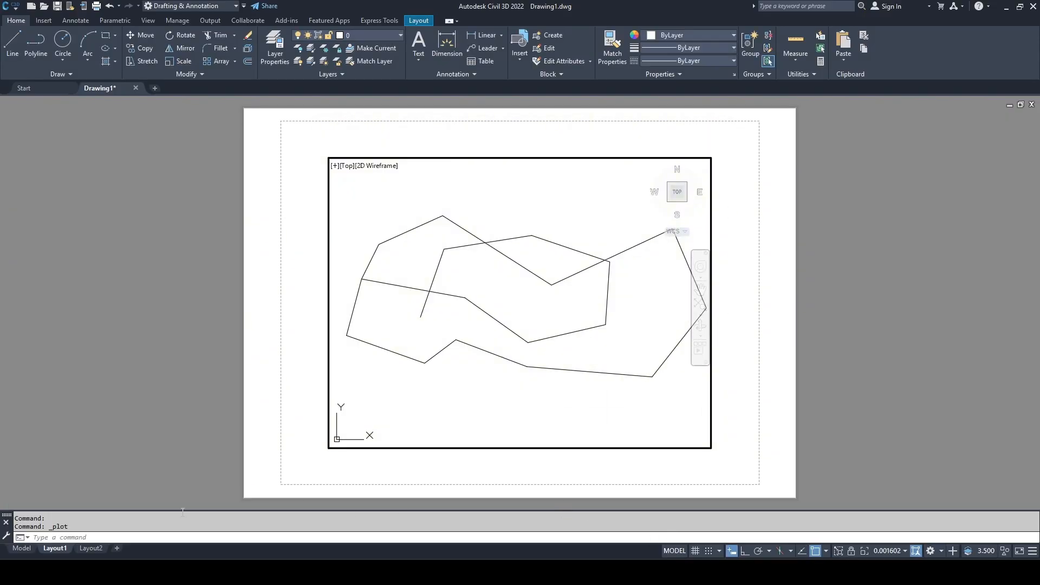
# Step: Return the Layout1 viewport to paper space and go back to the Model space drawing
pyautogui.click(676, 551)
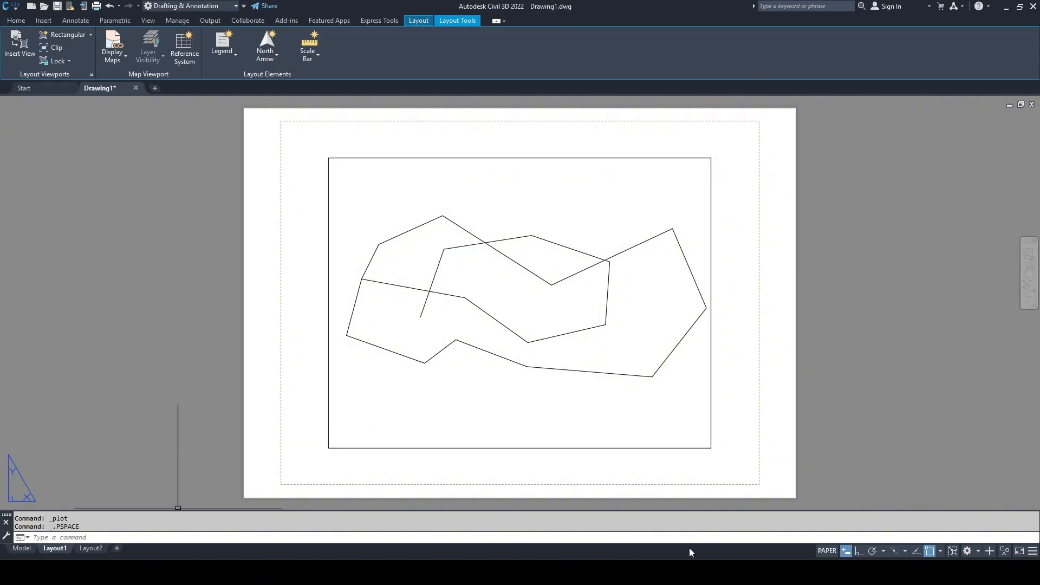
pyautogui.click(22, 549)
pyautogui.scroll(-3, 641, 374)
pyautogui.scroll(2, 641, 373)
pyautogui.moveTo(641, 373)
pyautogui.mouseDown(button='middle')
pyautogui.moveTo(630, 328)
pyautogui.moveTo(637, 315)
pyautogui.mouseUp(button='middle')
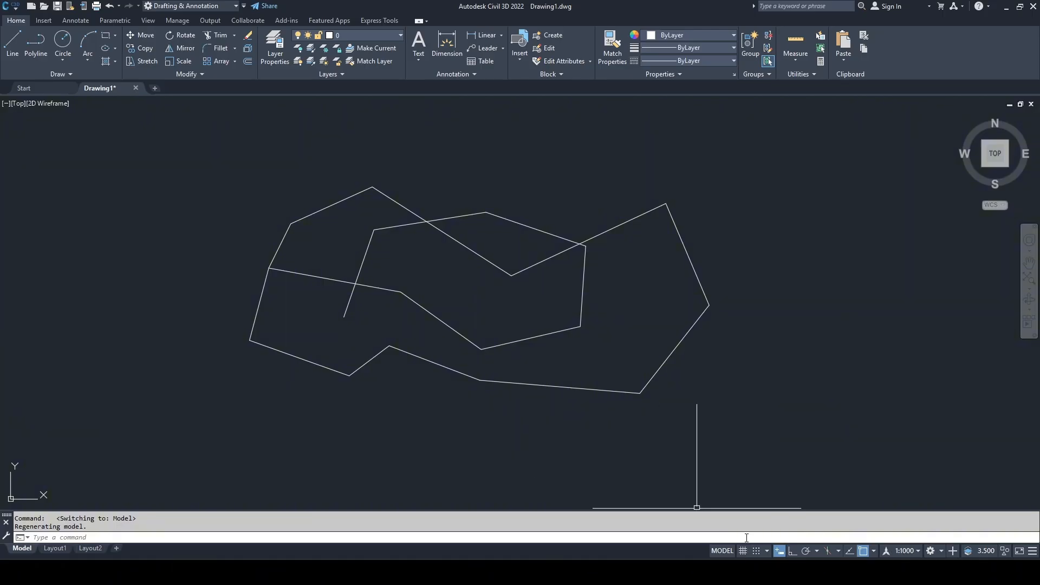
# Step: Turn on the grid display in model space
pyautogui.click(744, 552)
pyautogui.scroll(5, 525, 290)
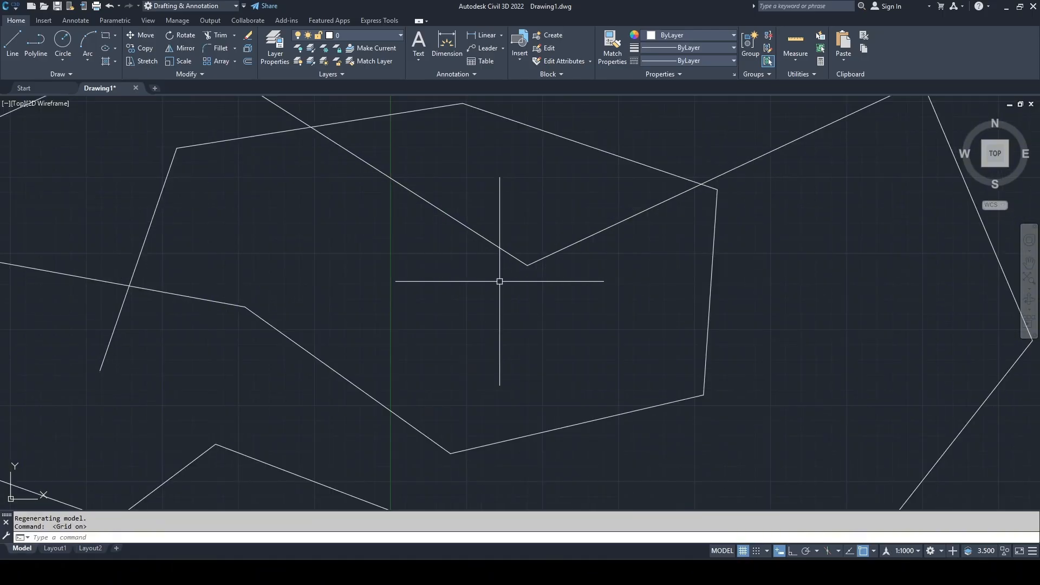
pyautogui.scroll(-3, 499, 281)
pyautogui.moveTo(499, 280); pyautogui.dragTo(550, 273, button='middle')
# Step: Erase all the line segments in the drawing
pyautogui.click(849, 481)
pyautogui.click(160, 118)
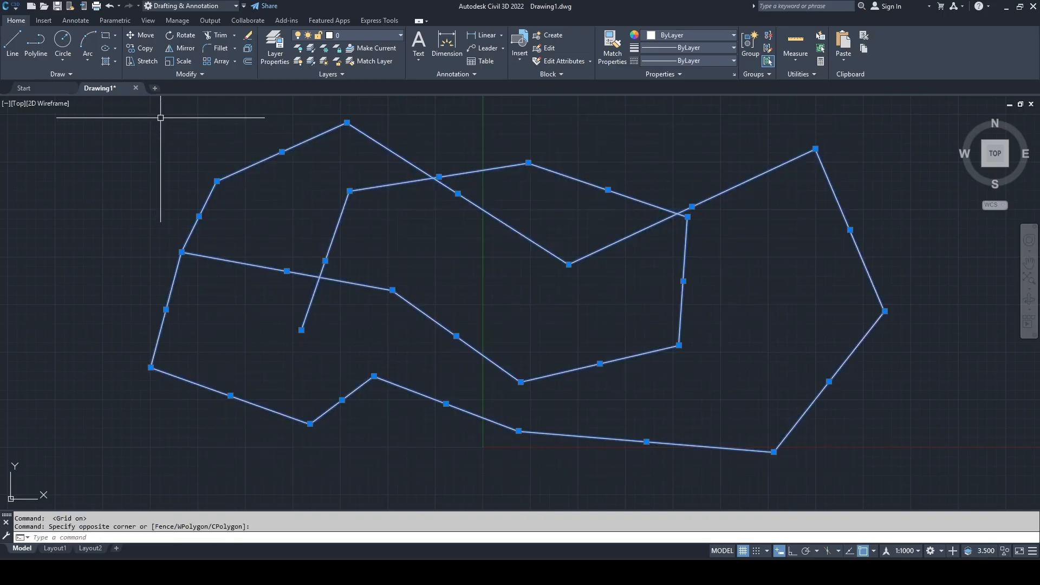
pyautogui.write('e')
pyautogui.press('Return')
# Step: Examine the empty grid at different zoom levels to see how its spacing adapts
pyautogui.moveTo(753, 243)
pyautogui.mouseDown(button='middle')
pyautogui.moveTo(546, 249)
pyautogui.moveTo(447, 274)
pyautogui.mouseUp(button='middle')
pyautogui.moveTo(639, 257); pyautogui.dragTo(464, 260, button='middle')
pyautogui.scroll(4, 465, 260)
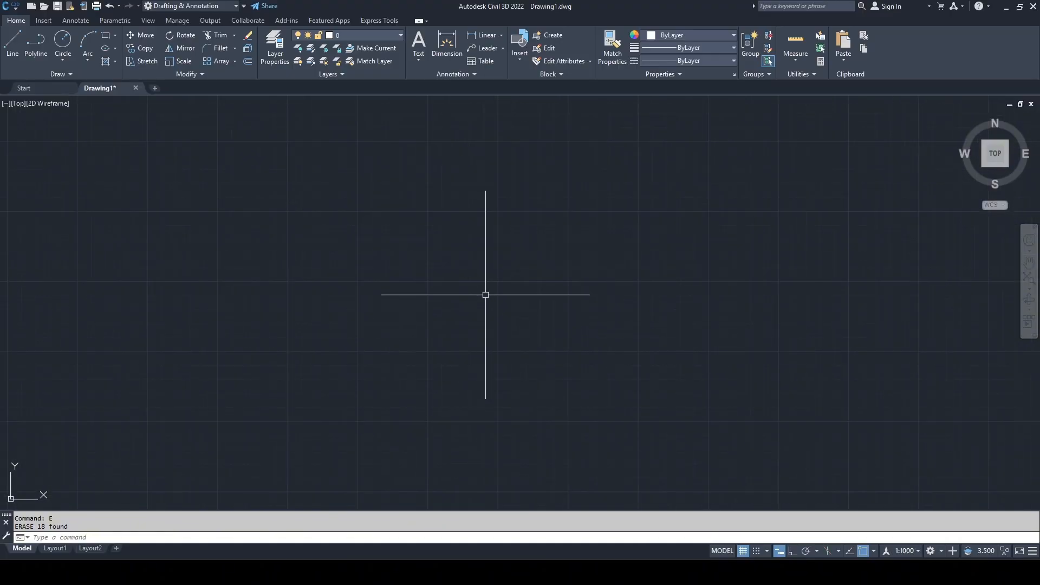
pyautogui.scroll(7, 484, 295)
pyautogui.scroll(-3, 498, 253)
pyautogui.scroll(2, 510, 276)
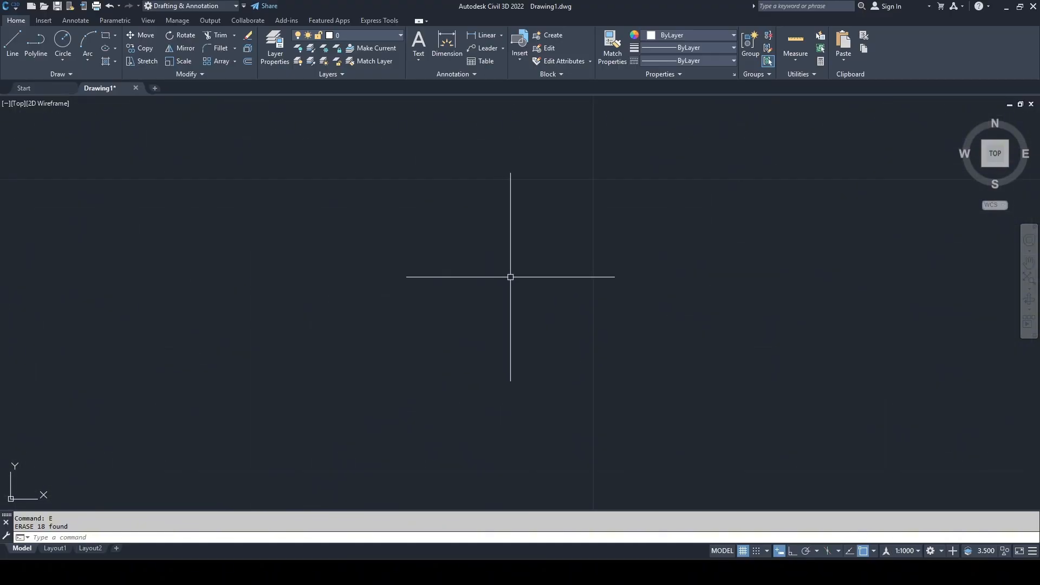
pyautogui.scroll(-2, 514, 277)
pyautogui.moveTo(513, 277); pyautogui.dragTo(550, 222, button='middle')
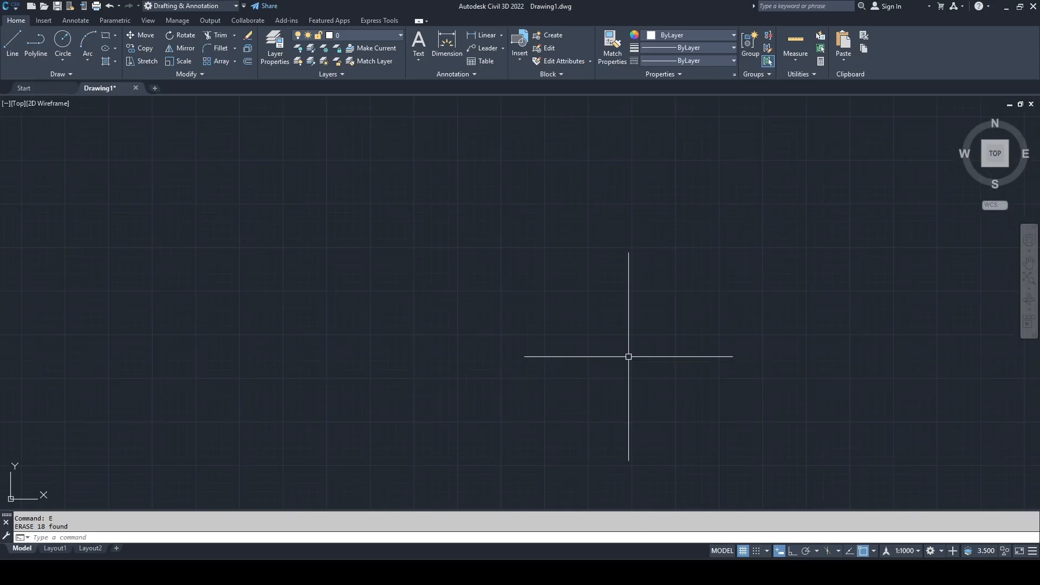
# Step: Turn on snap mode and open the snap settings
pyautogui.click(757, 551)
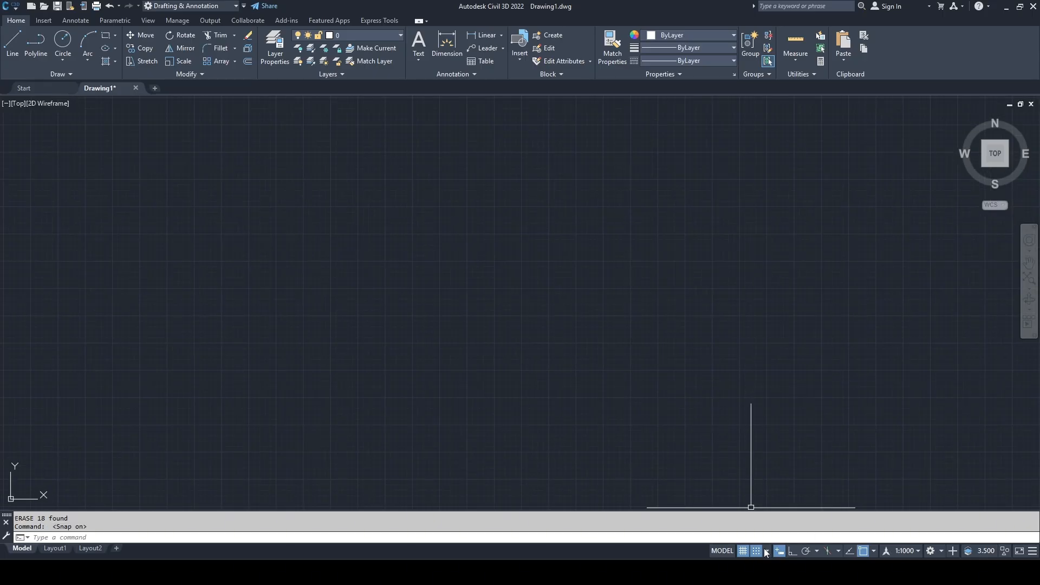
pyautogui.rightClick(758, 553)
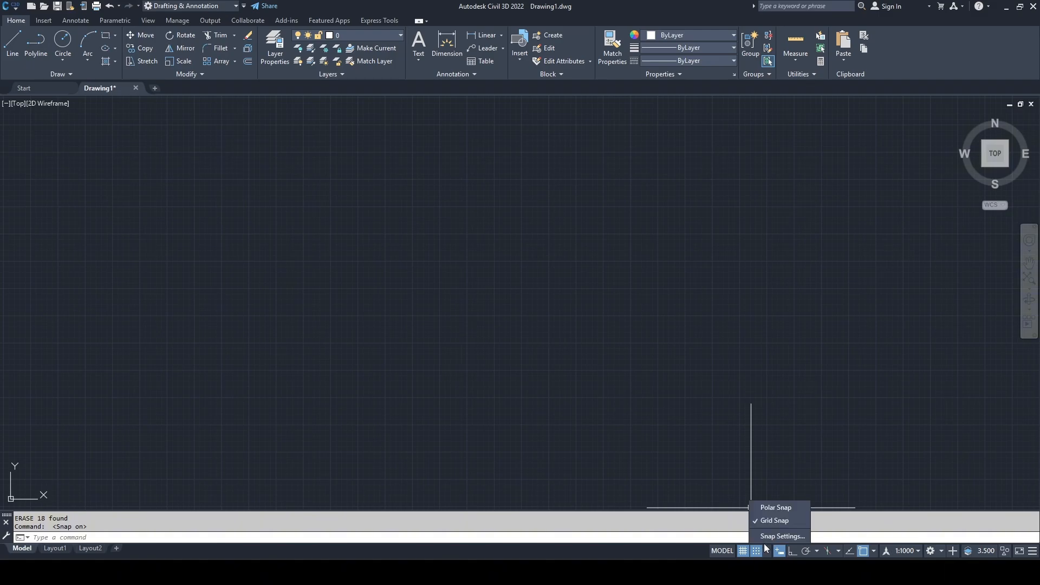
pyautogui.click(770, 538)
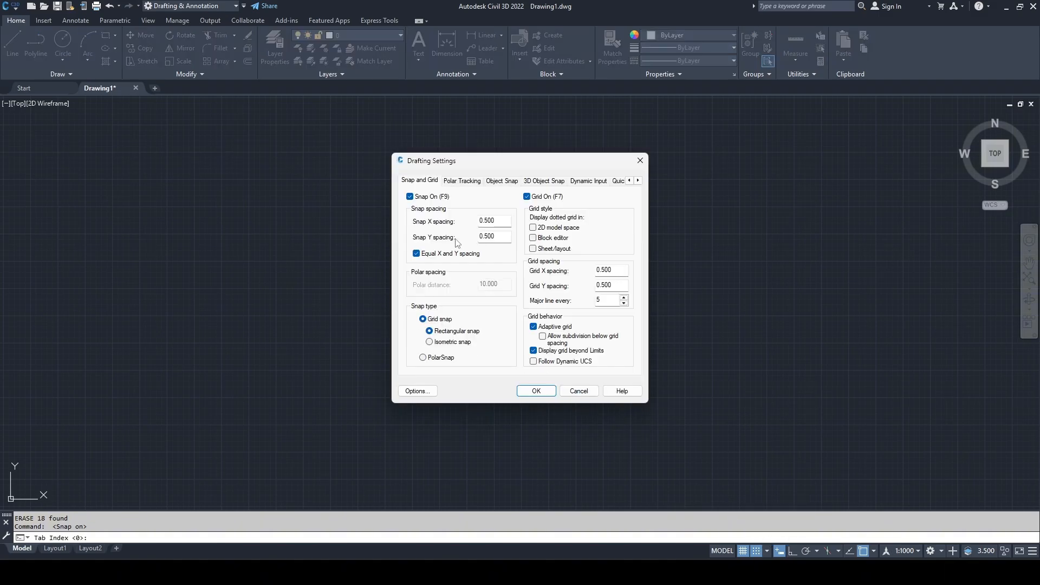
# Step: Try the Isometric snap and PolarSnap types, and accept the settings with Grid snap set back to Rectangular snap
pyautogui.click(430, 342)
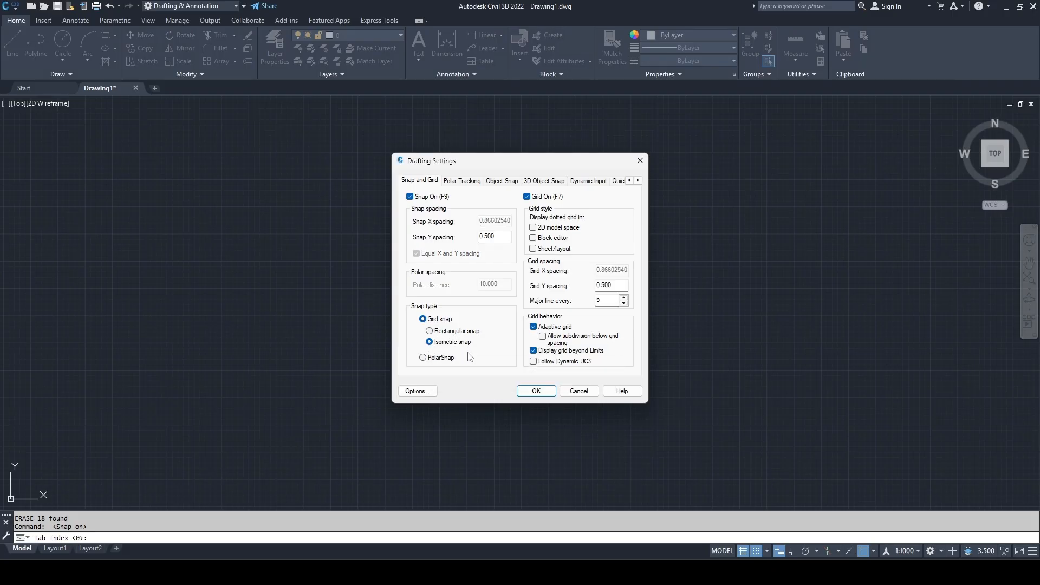
pyautogui.click(423, 359)
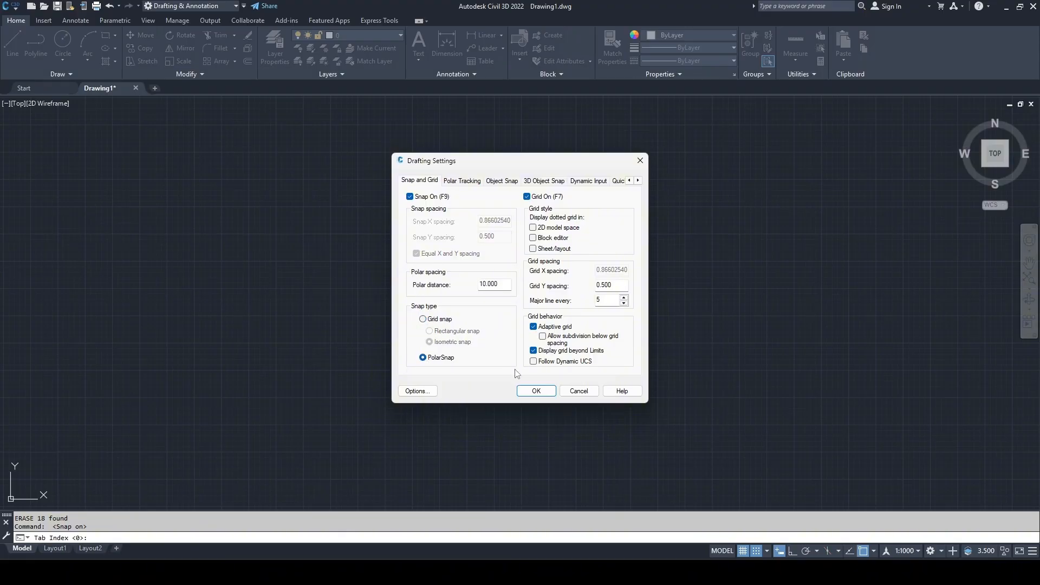
pyautogui.click(423, 320)
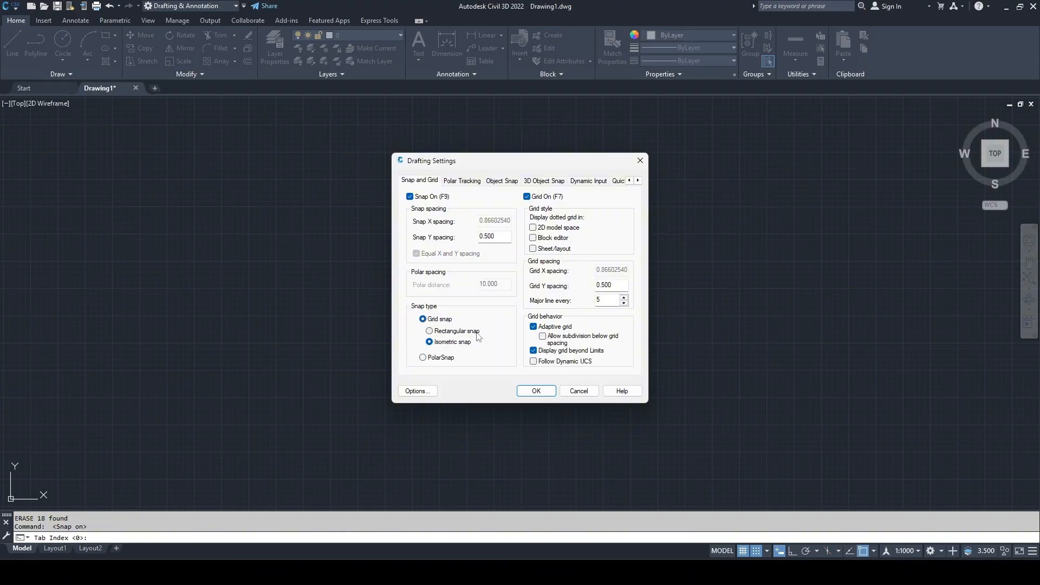
pyautogui.click(429, 331)
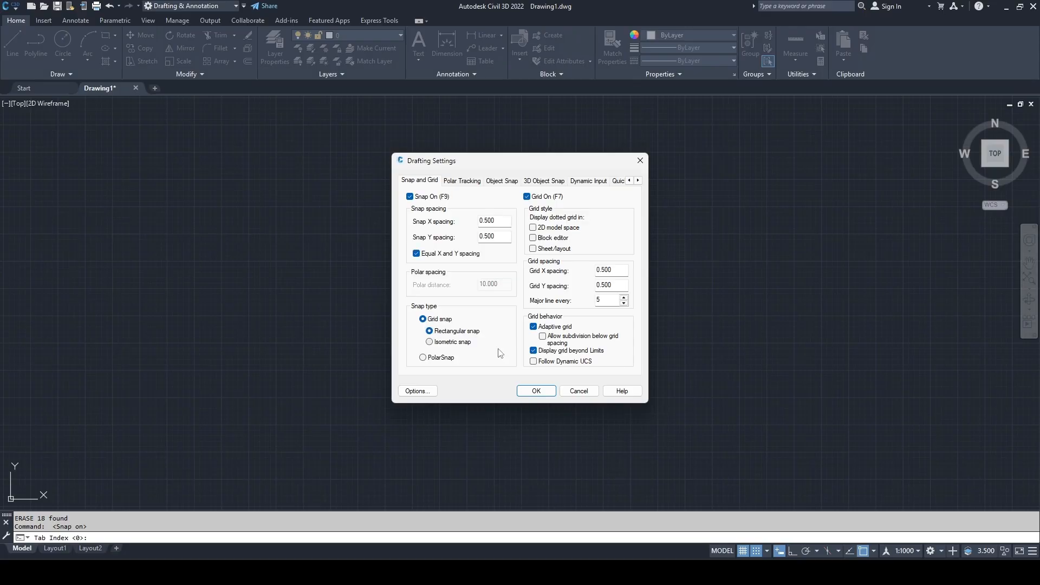
pyautogui.click(536, 391)
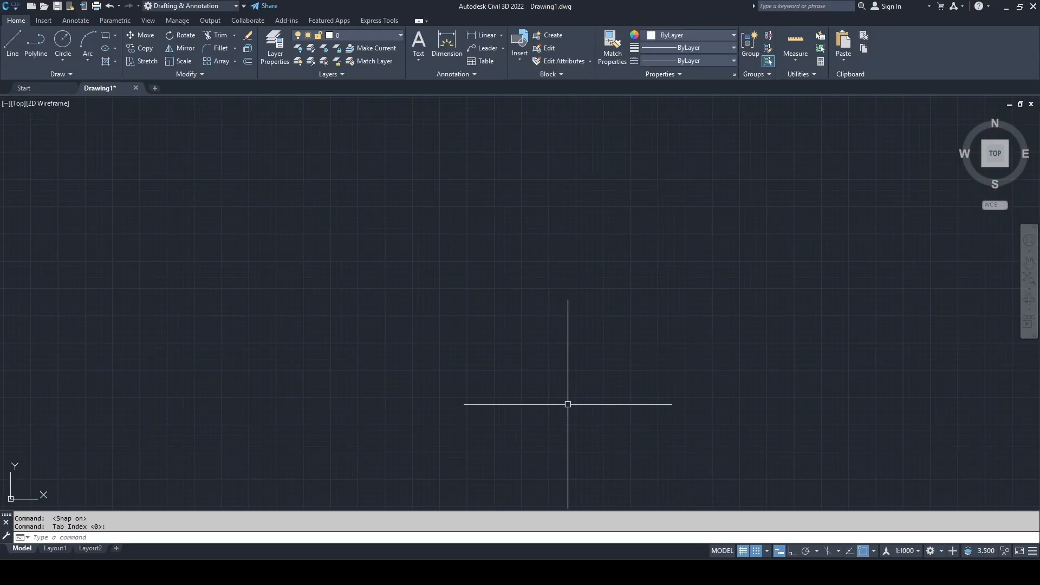
# Step: Draw a connected zigzag of five 2.5-unit segments along the major grid lines, running left, up, left, down, left
pyautogui.scroll(2, 510, 304)
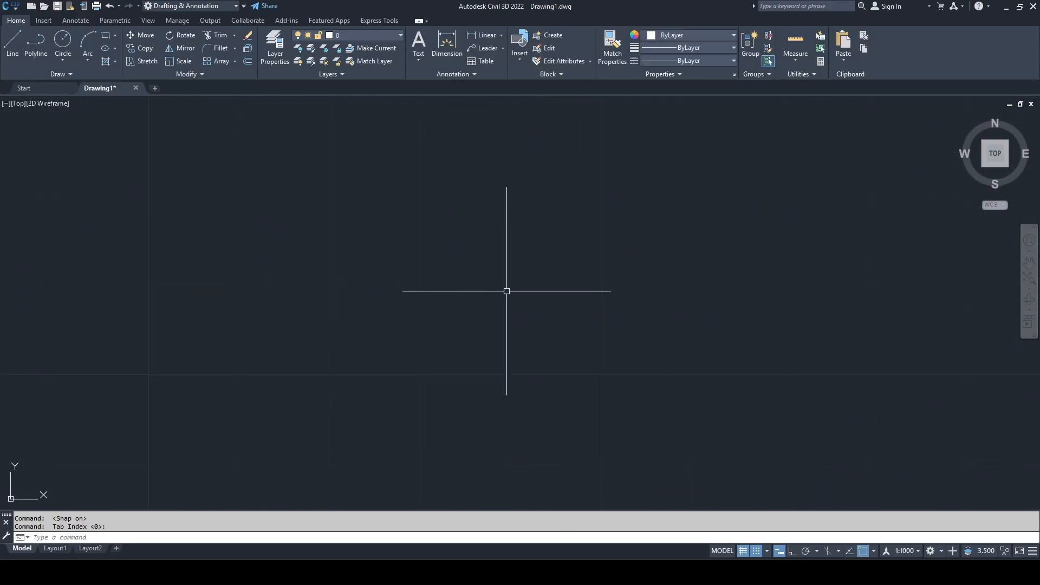
pyautogui.scroll(-1, 520, 271)
pyautogui.write('L')
pyautogui.press('Return')
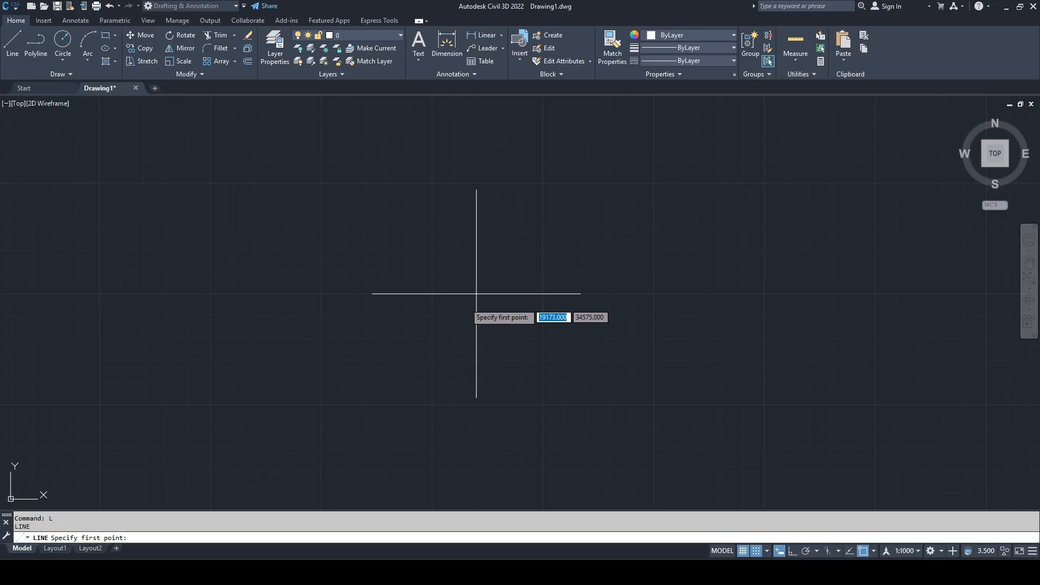
pyautogui.scroll(2, 473, 292)
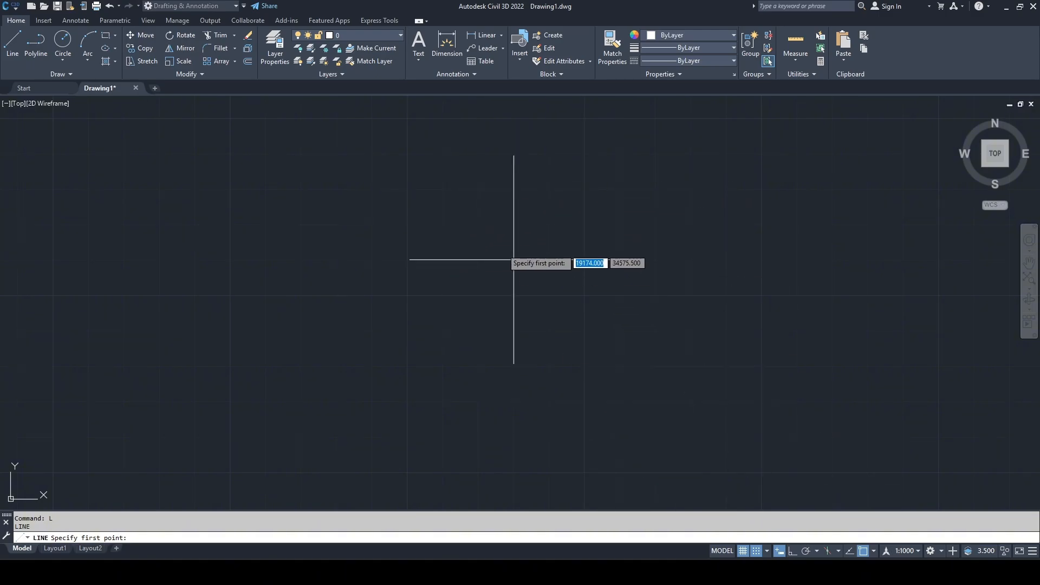
pyautogui.click(767, 552)
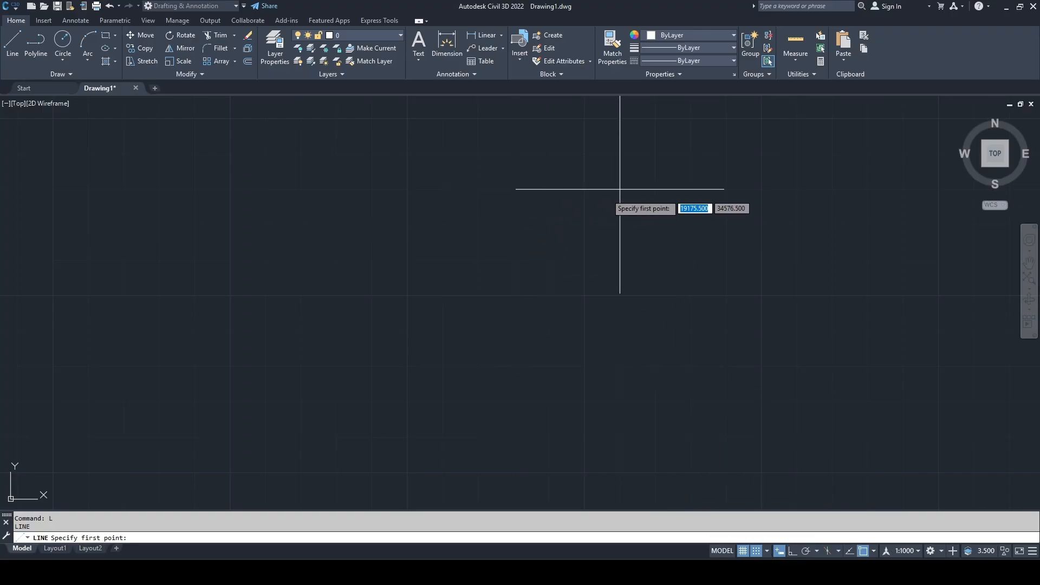
pyautogui.click(407, 295)
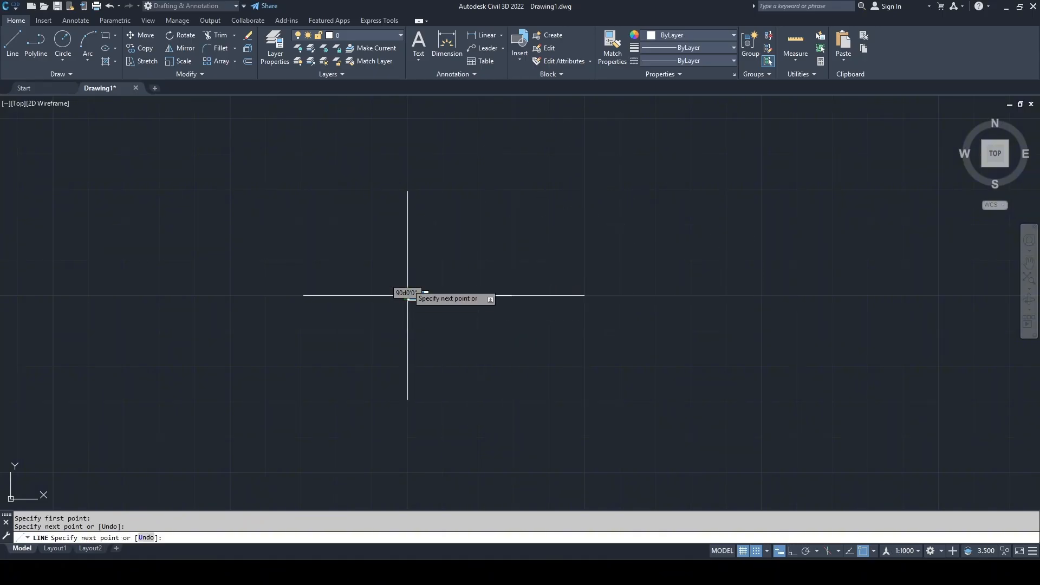
pyautogui.click(408, 118)
pyautogui.click(231, 118)
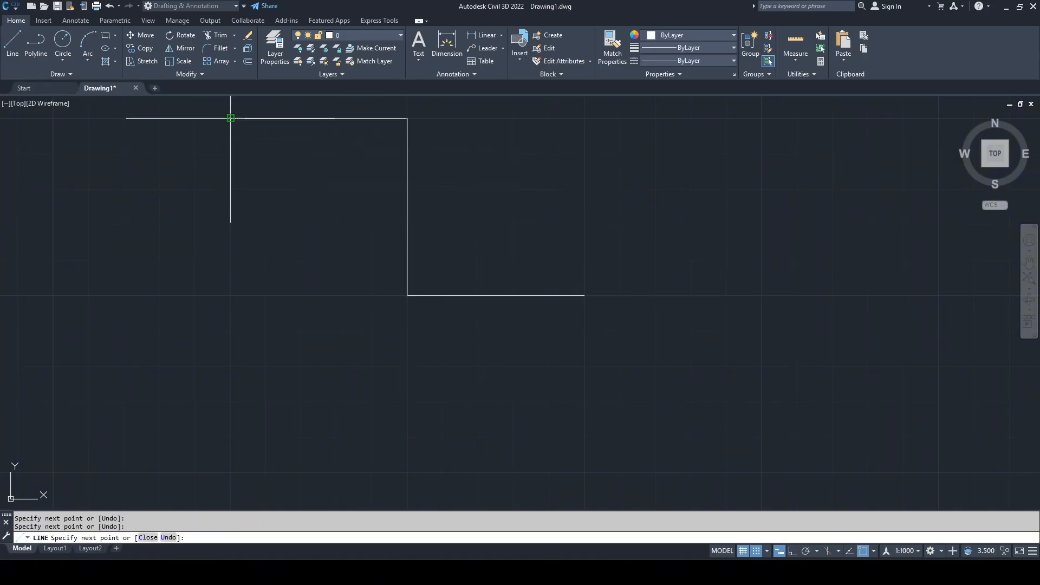
pyautogui.click(231, 295)
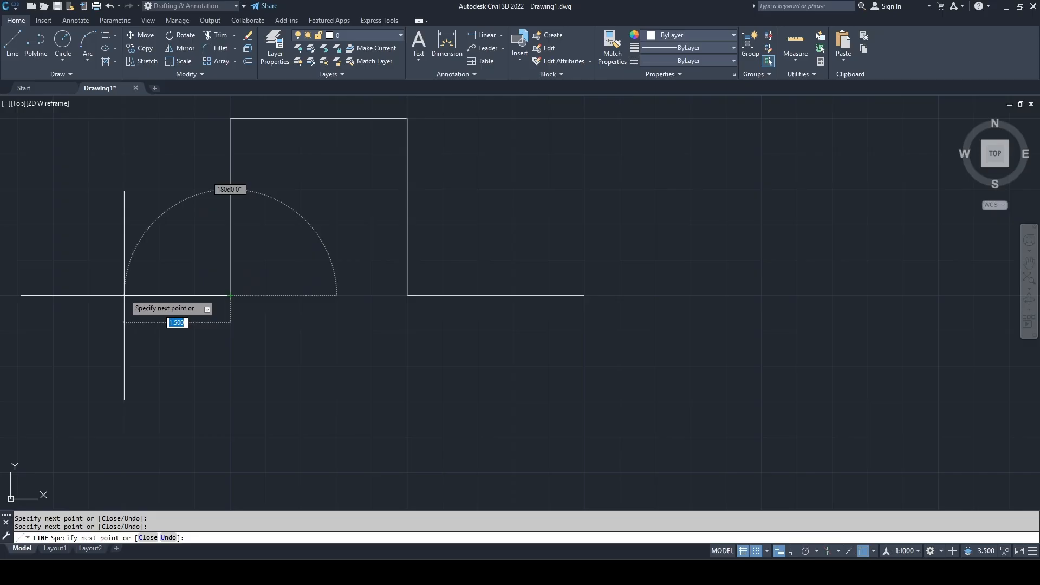
pyautogui.click(53, 296)
# Step: Continue the line as a staircase of 0.5-unit risers and treads, climbing to the raised block's top level
pyautogui.click(53, 261)
pyautogui.click(88, 260)
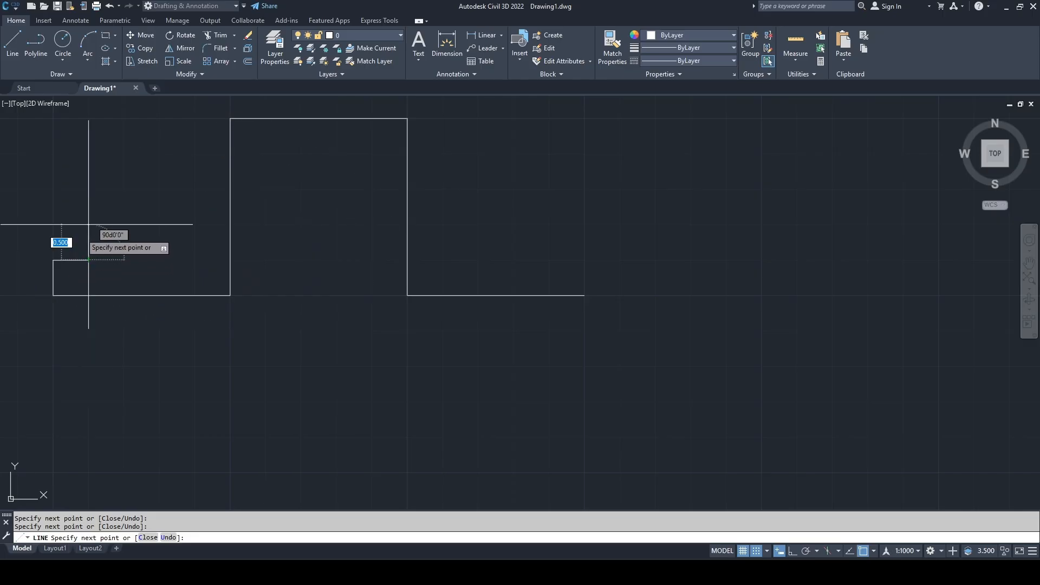
pyautogui.click(88, 225)
pyautogui.click(124, 225)
pyautogui.click(124, 189)
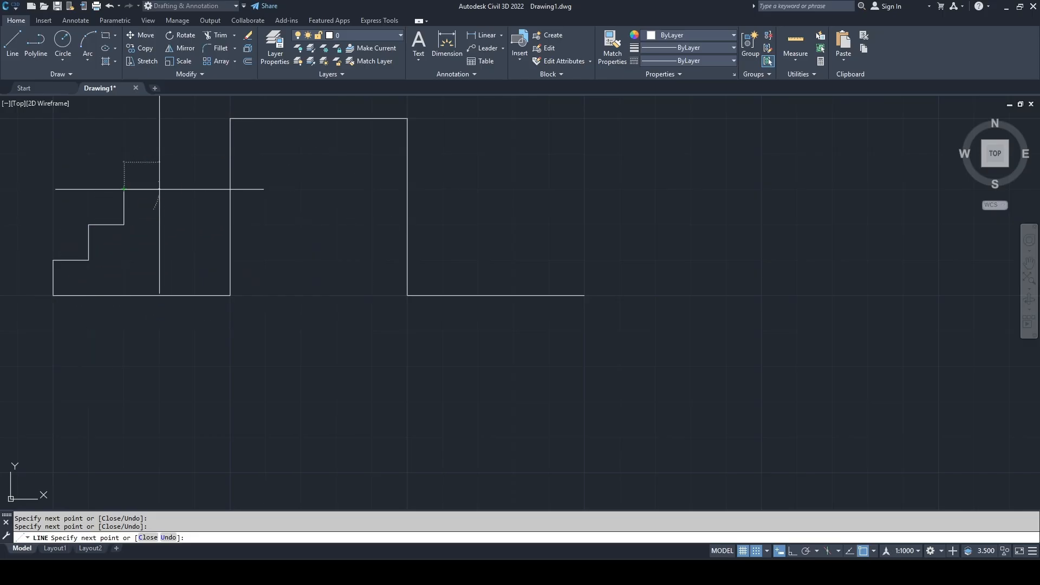
pyautogui.click(160, 189)
pyautogui.click(159, 154)
pyautogui.click(196, 154)
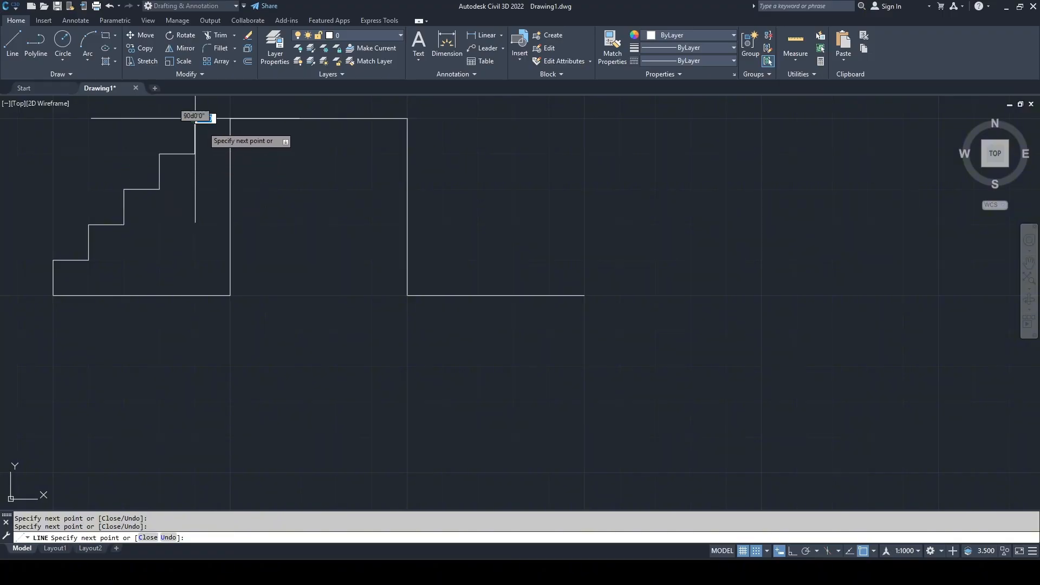
pyautogui.click(195, 118)
pyautogui.press('Escape')
# Step: Change the grid snap type to Isometric snap in the snap settings
pyautogui.scroll(-2, 491, 339)
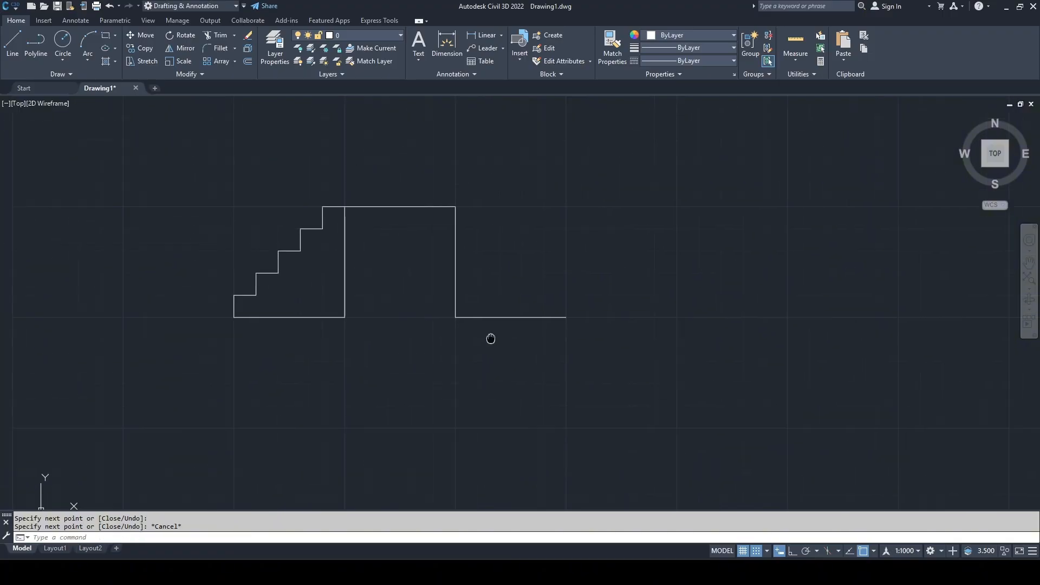
pyautogui.scroll(2, 548, 356)
pyautogui.moveTo(548, 356); pyautogui.dragTo(596, 373, button='middle')
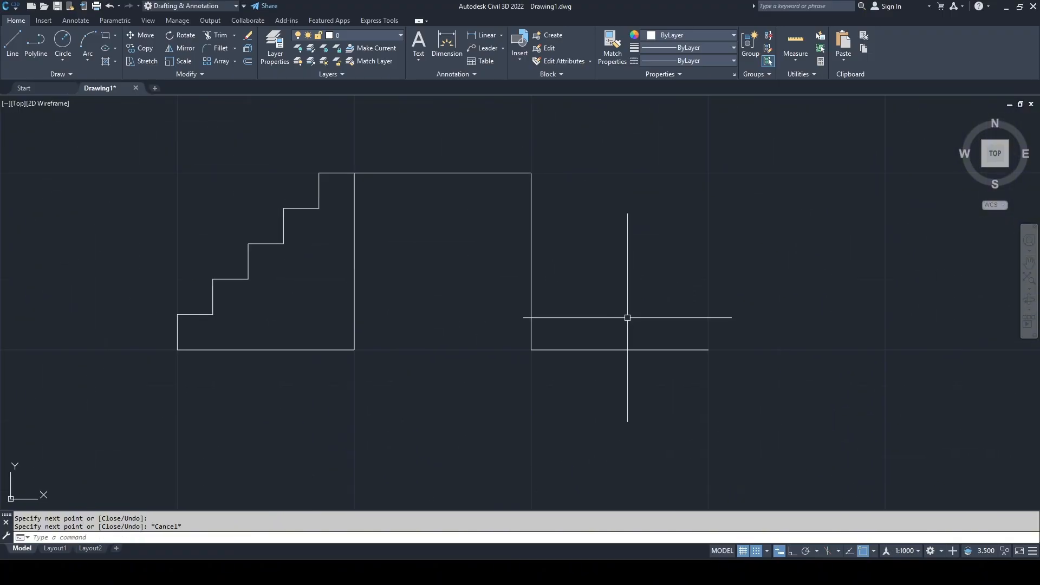
pyautogui.click(769, 551)
pyautogui.click(772, 541)
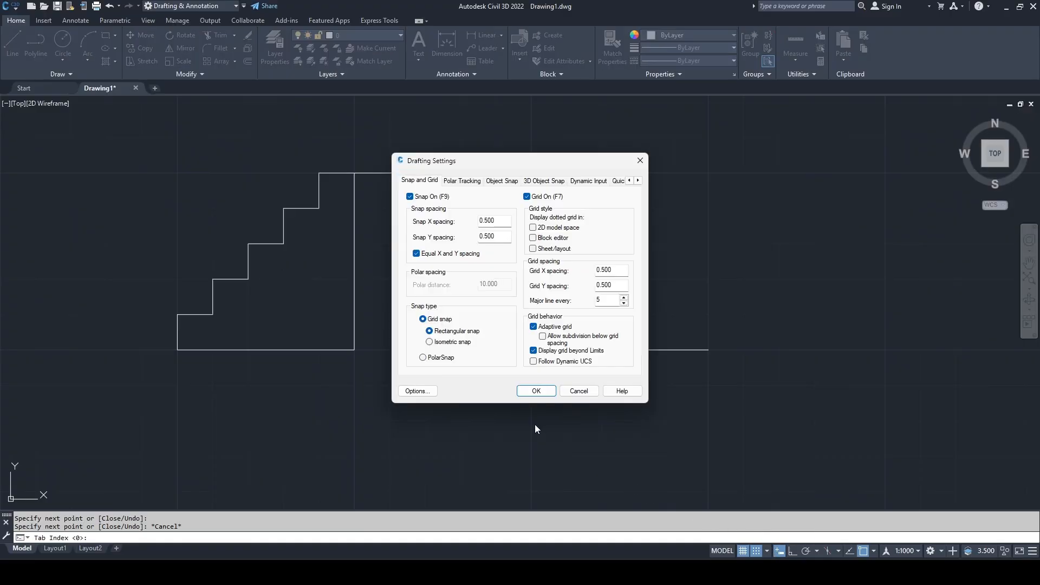
pyautogui.click(430, 342)
pyautogui.click(536, 391)
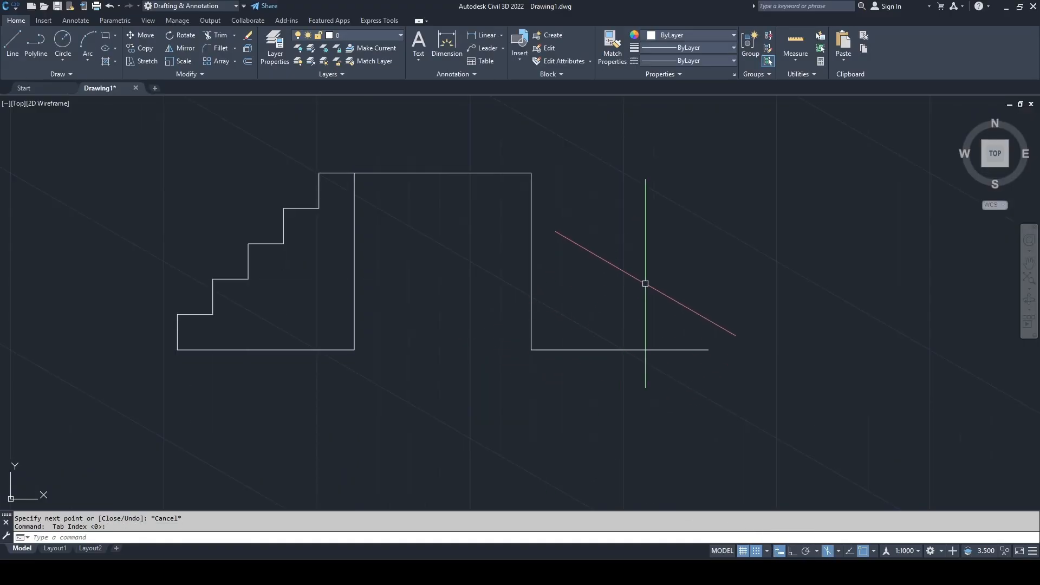
# Step: Draw a closed isometric rhombus with 2.5-unit sides in the empty area right of the staircase profile
pyautogui.scroll(-2, 644, 287)
pyautogui.moveTo(644, 288); pyautogui.dragTo(616, 330, button='middle')
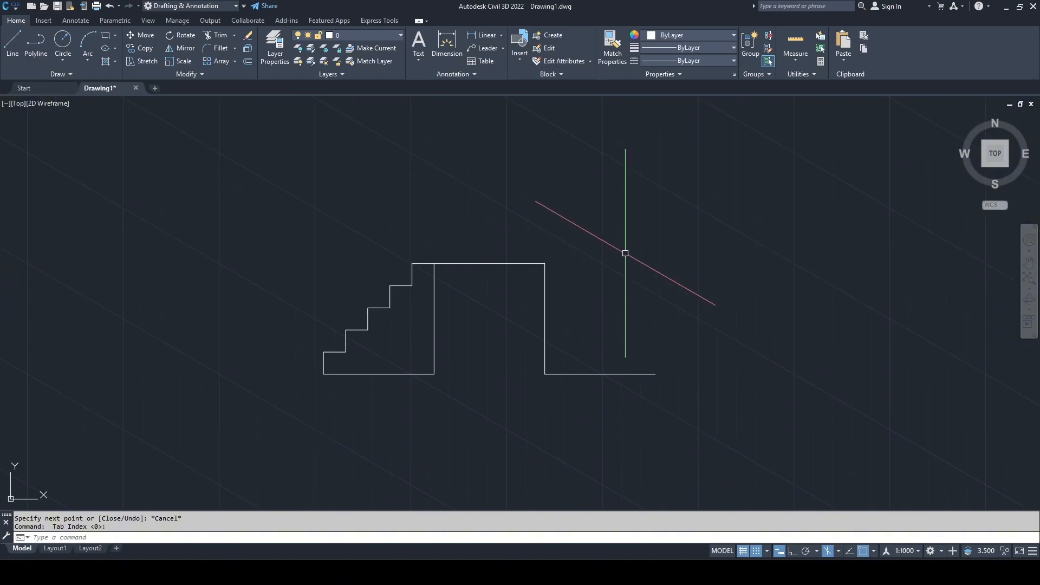
pyautogui.moveTo(629, 243)
pyautogui.mouseDown(button='middle')
pyautogui.moveTo(531, 280)
pyautogui.moveTo(555, 274)
pyautogui.mouseUp(button='middle')
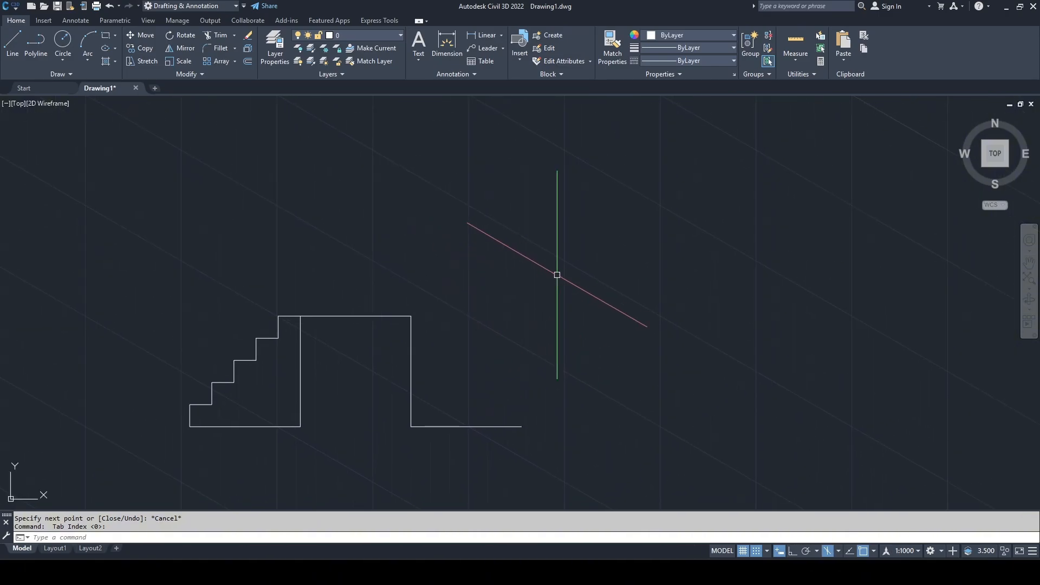
pyautogui.scroll(-1, 627, 296)
pyautogui.moveTo(627, 296); pyautogui.dragTo(371, 271, button='middle')
pyautogui.moveTo(453, 260); pyautogui.dragTo(414, 286, button='middle')
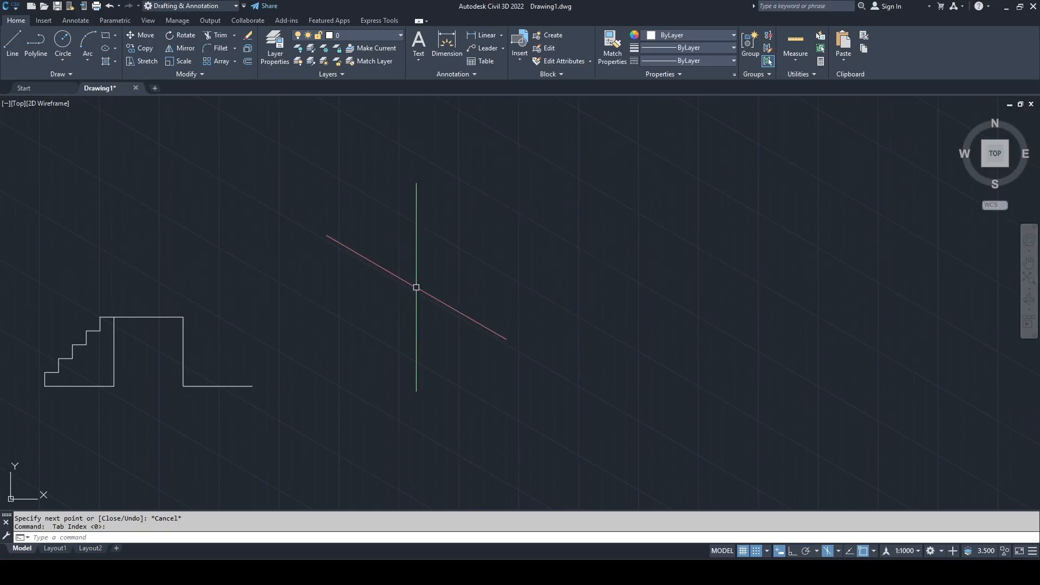
pyautogui.scroll(2, 390, 293)
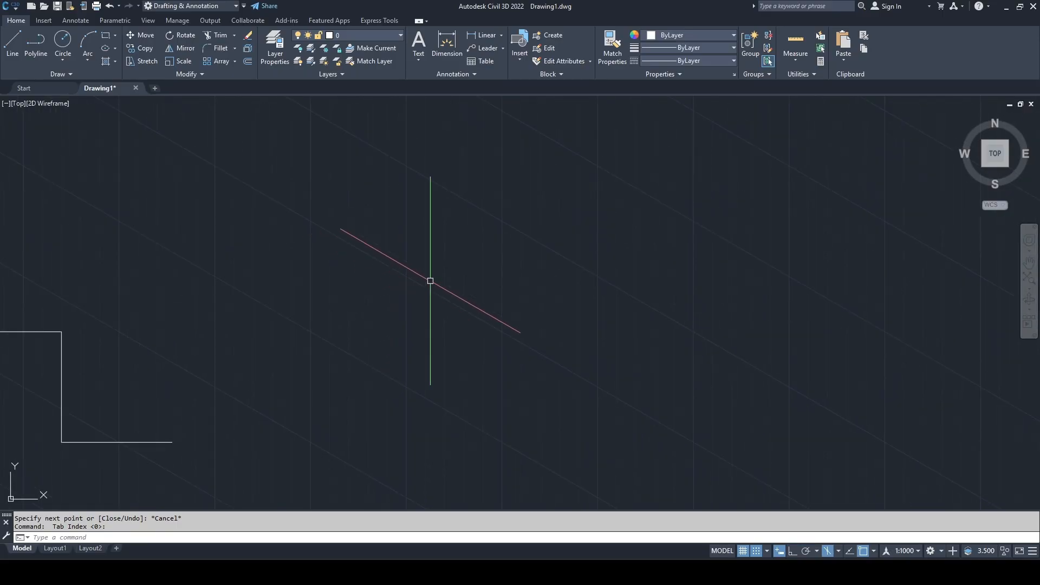
pyautogui.write('L')
pyautogui.press('Return')
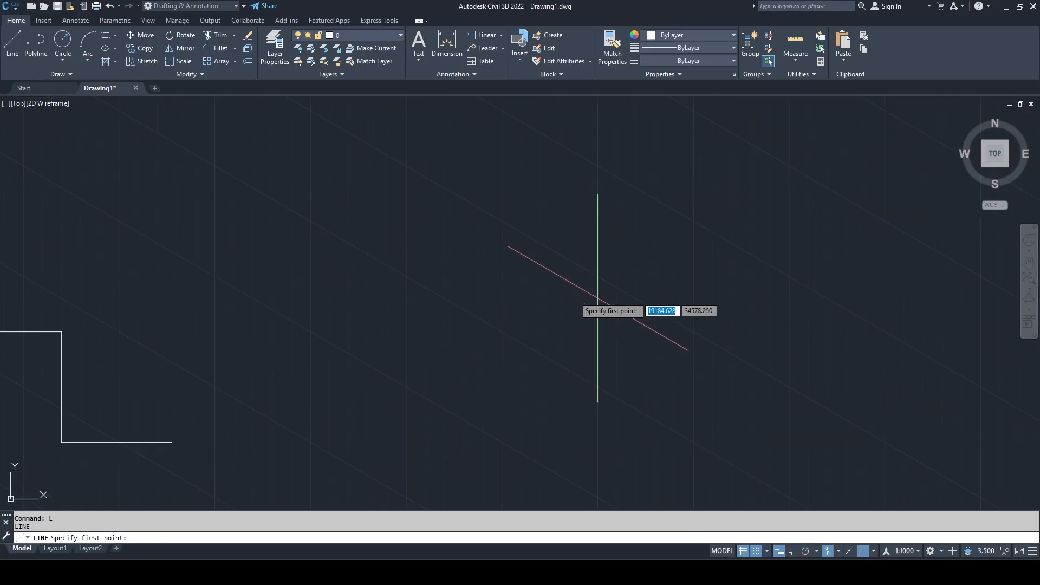
pyautogui.moveTo(506, 293)
pyautogui.mouseDown(button='middle')
pyautogui.moveTo(428, 286)
pyautogui.moveTo(616, 318)
pyautogui.moveTo(472, 333)
pyautogui.mouseUp(button='middle')
pyautogui.scroll(-2, 469, 284)
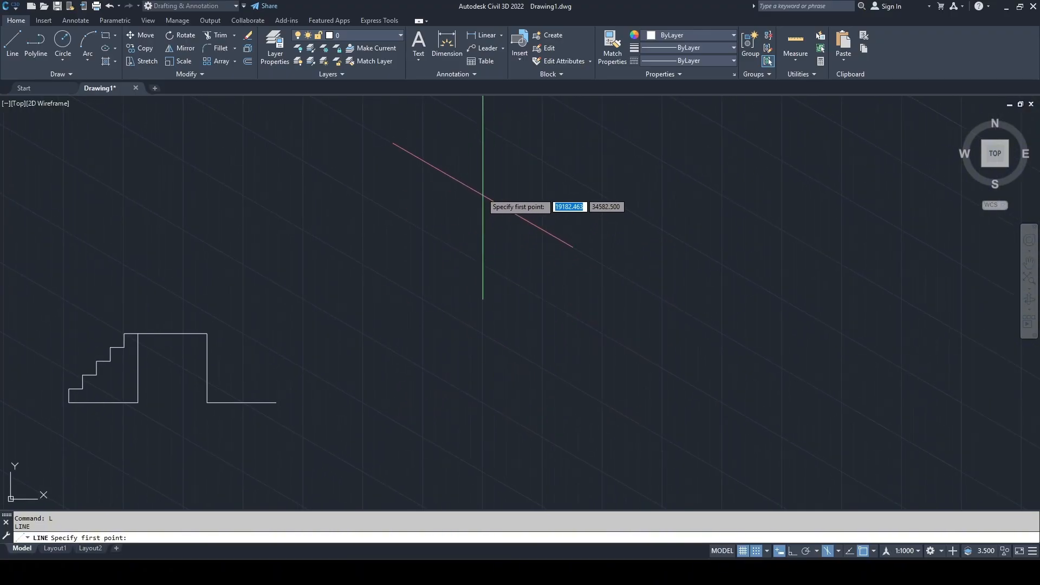
pyautogui.click(483, 195)
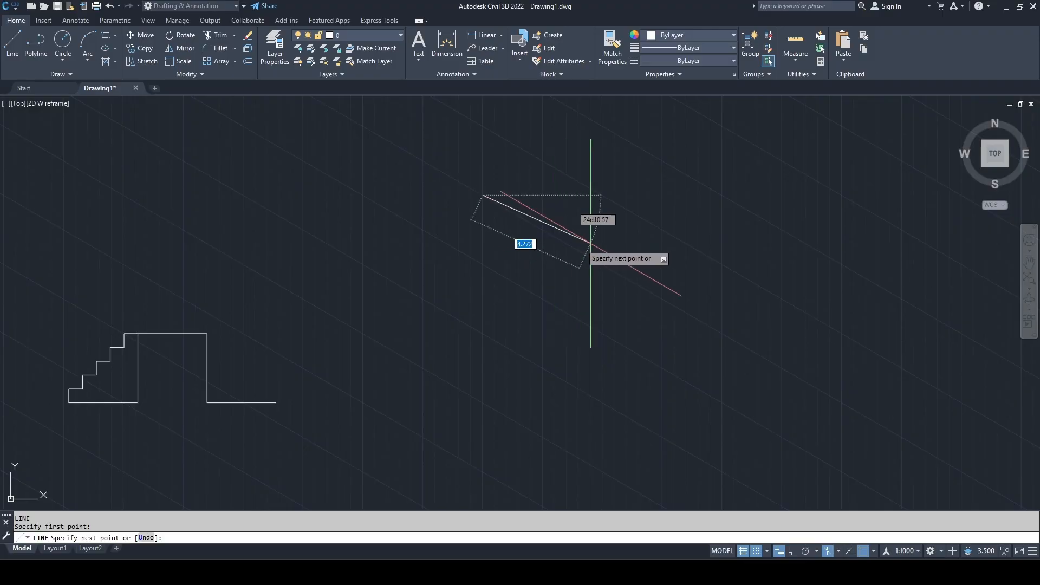
pyautogui.click(543, 229)
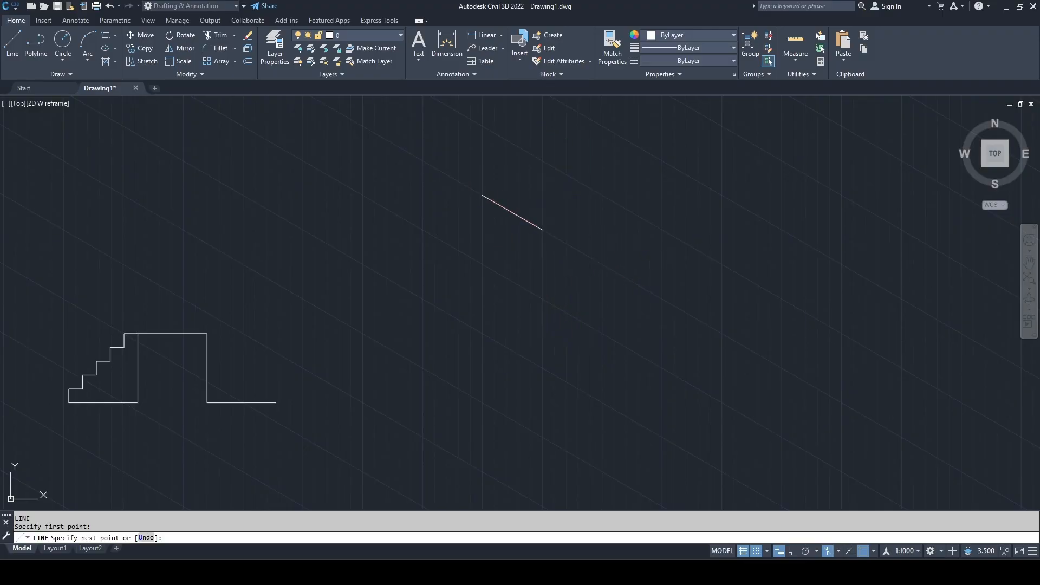
pyautogui.click(602, 195)
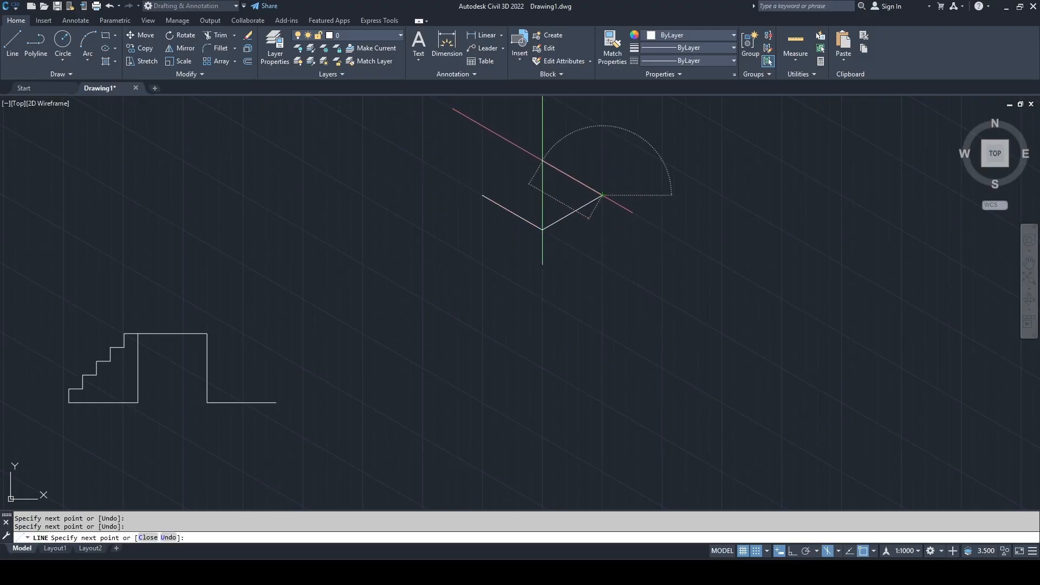
pyautogui.click(542, 161)
pyautogui.click(483, 195)
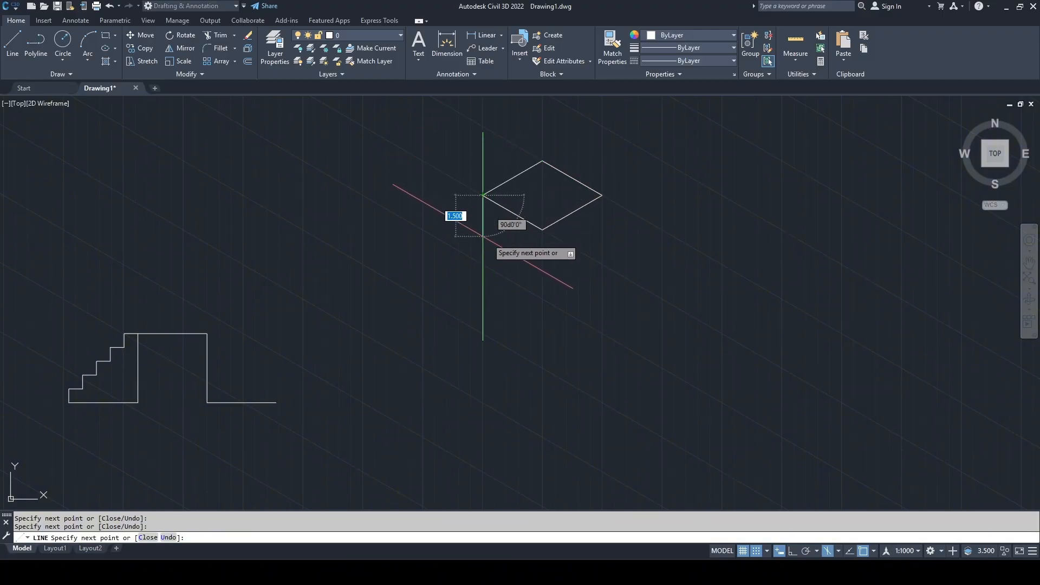
# Step: Complete the isometric cube with 2.5-unit vertical and bottom edges, including the front edge beneath the top face
pyautogui.click(482, 264)
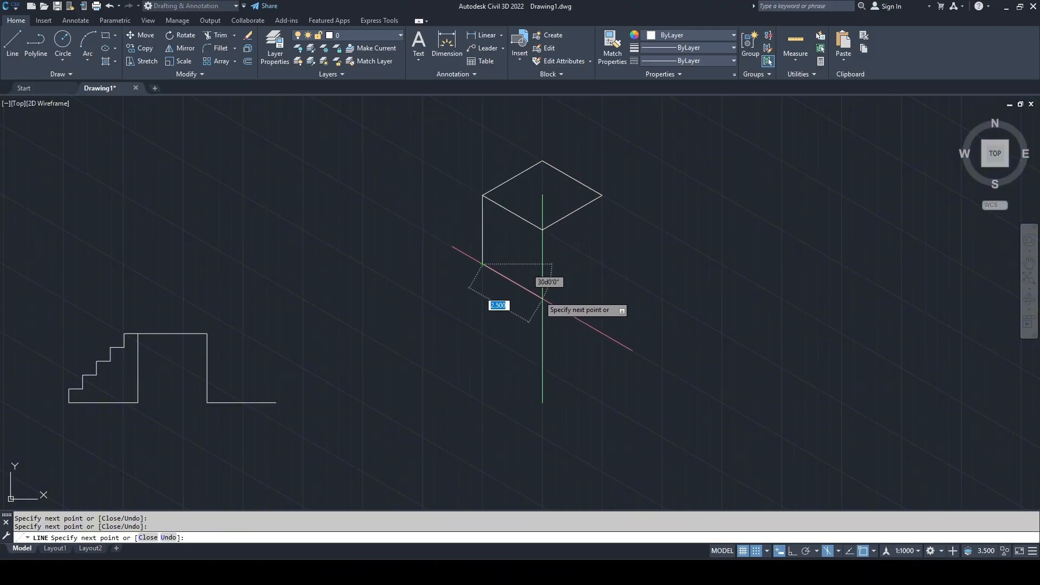
pyautogui.click(542, 298)
pyautogui.click(602, 263)
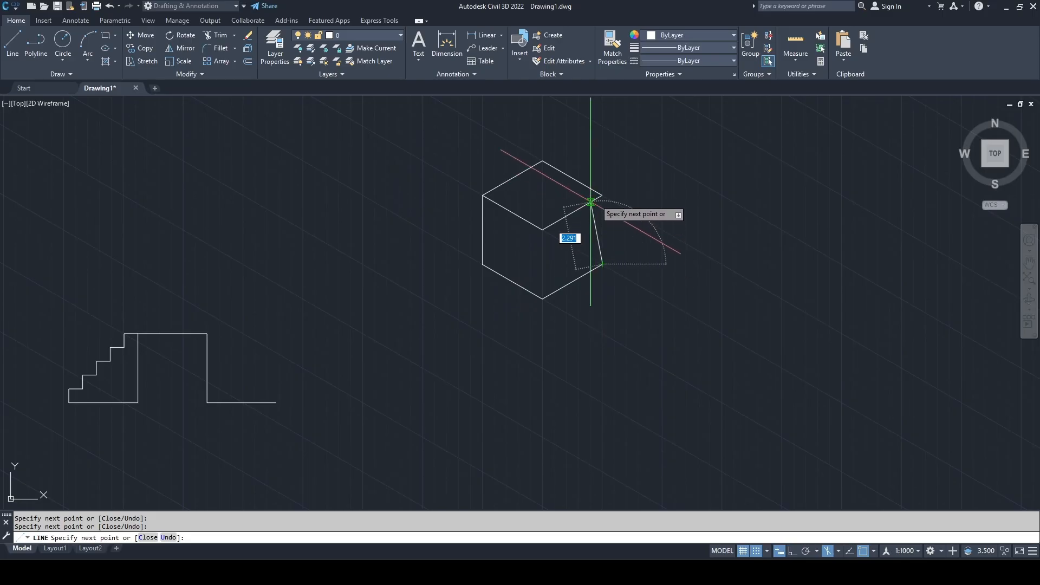
pyautogui.click(603, 195)
pyautogui.press('Escape')
pyautogui.press('Return')
pyautogui.click(543, 230)
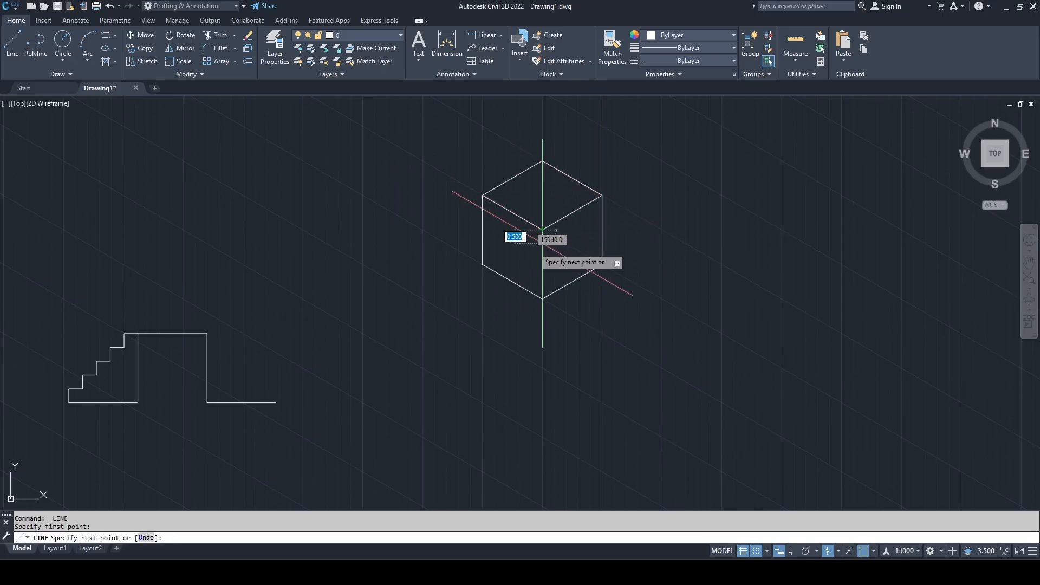
pyautogui.click(542, 298)
pyautogui.press('Escape')
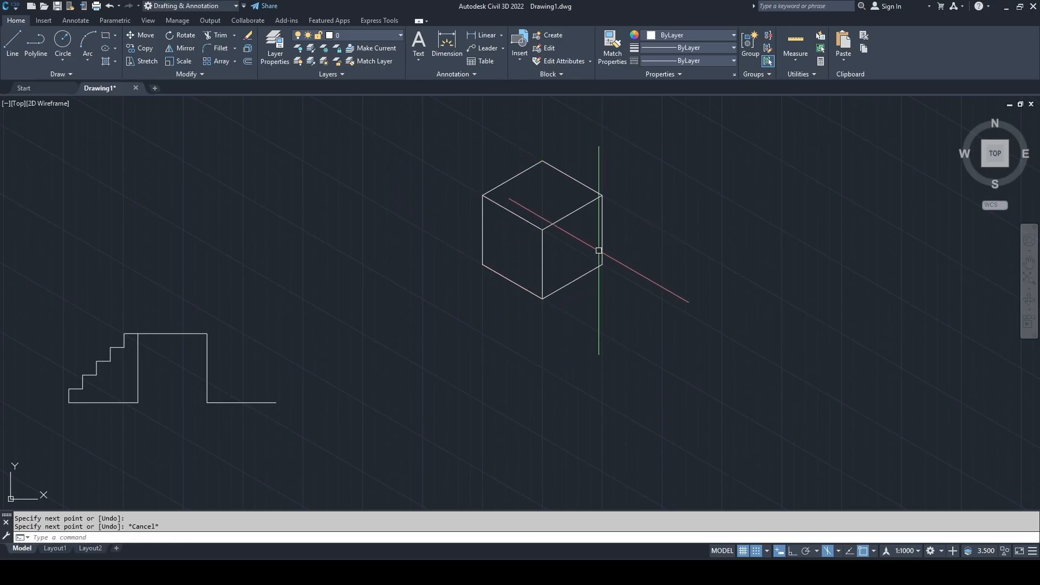
# Step: Toggle snap mode off and on, and change the grid snap type to Rectangular snap
pyautogui.moveTo(560, 258); pyautogui.dragTo(551, 298, button='middle')
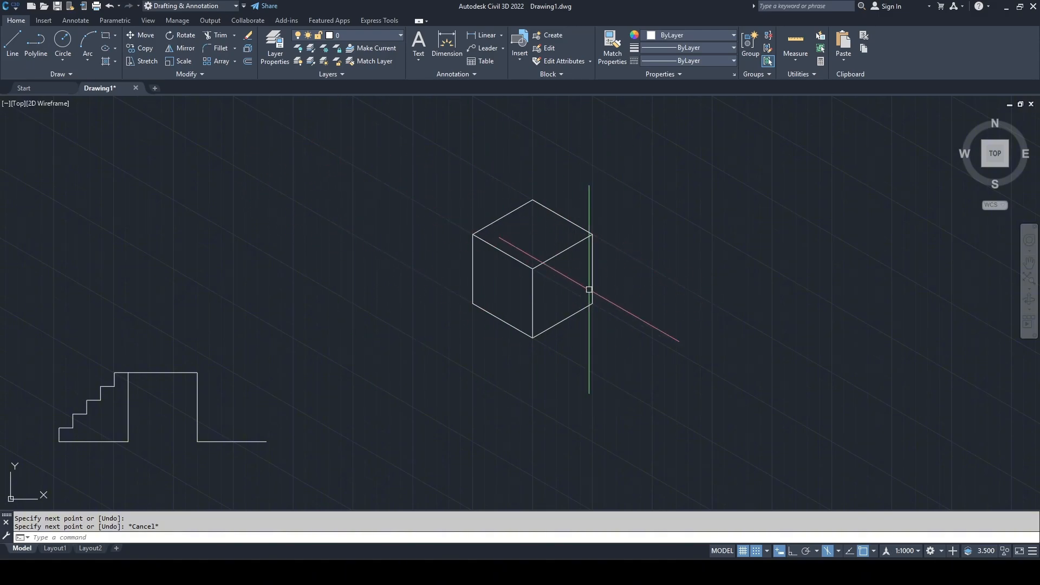
pyautogui.click(758, 550)
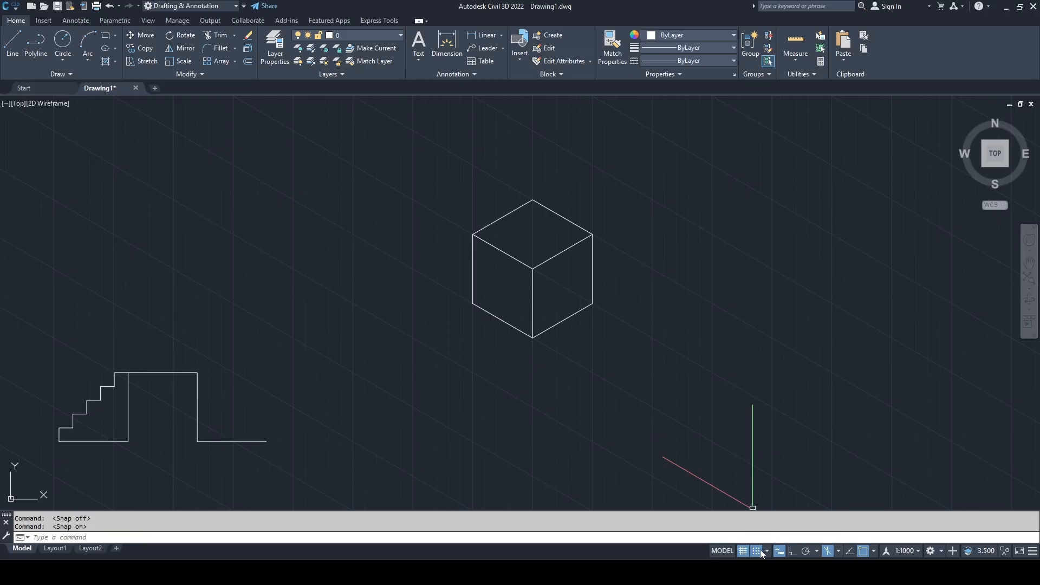
pyautogui.click(767, 551)
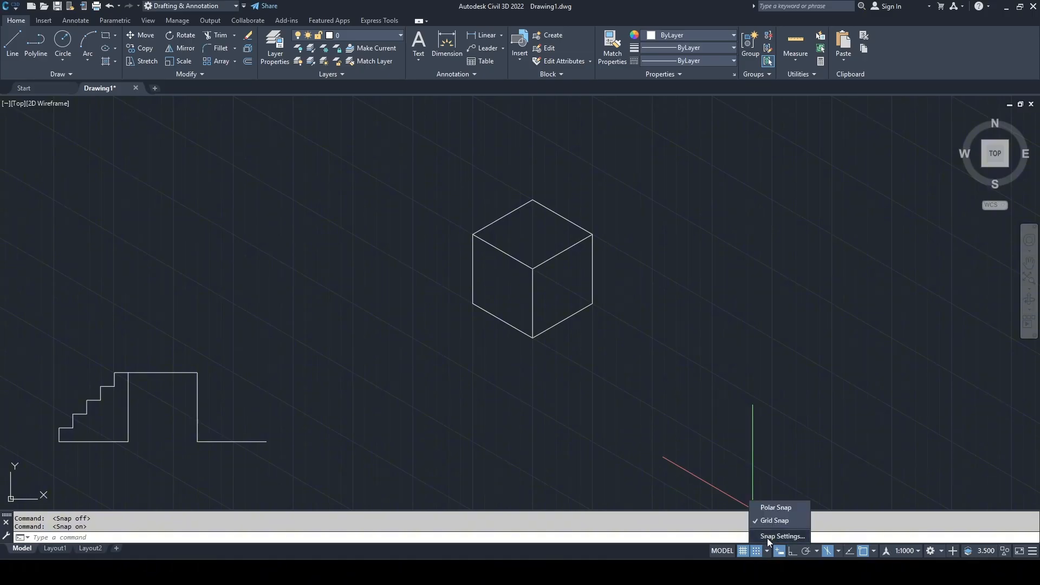
pyautogui.click(767, 536)
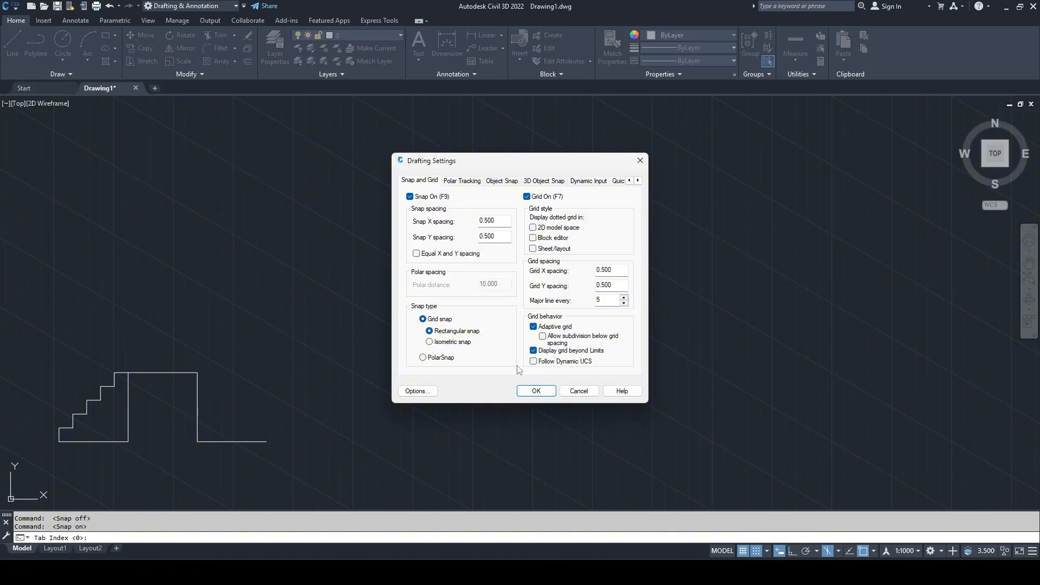
pyautogui.click(536, 391)
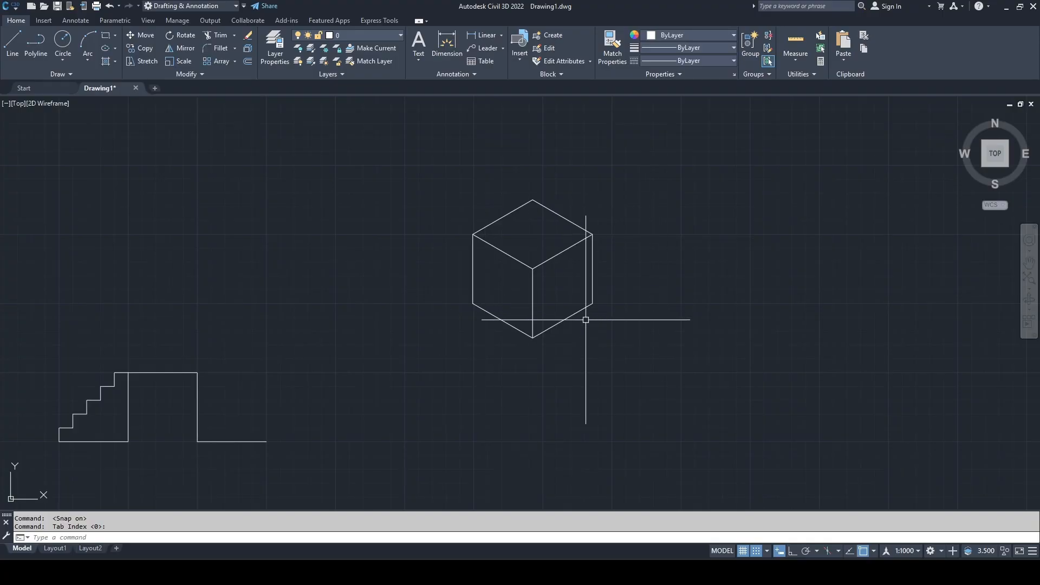
# Step: Switch the snap mode to Polar Snap
pyautogui.moveTo(583, 318); pyautogui.dragTo(696, 297, button='middle')
pyautogui.click(768, 548)
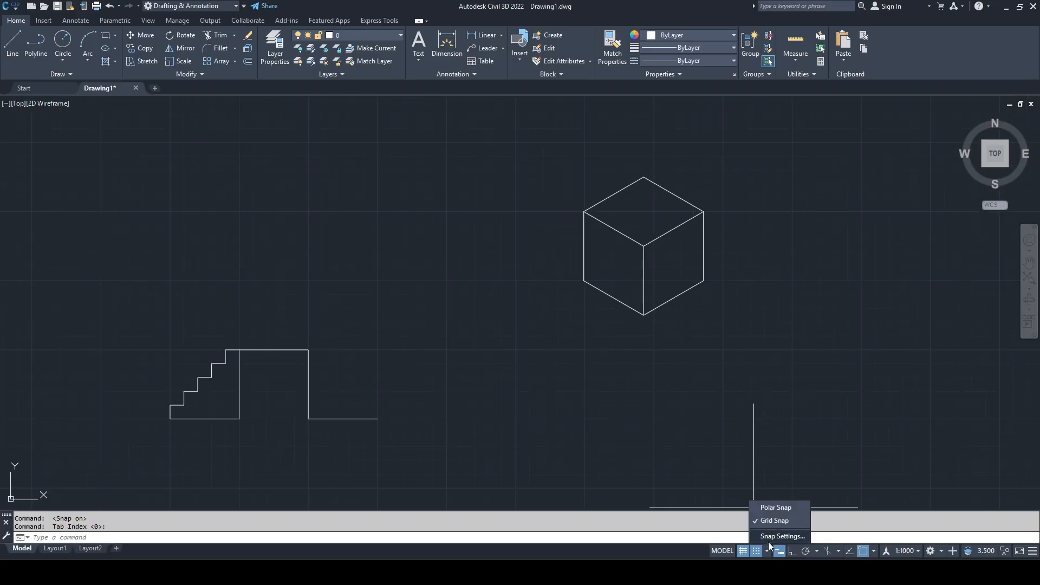
pyautogui.click(778, 509)
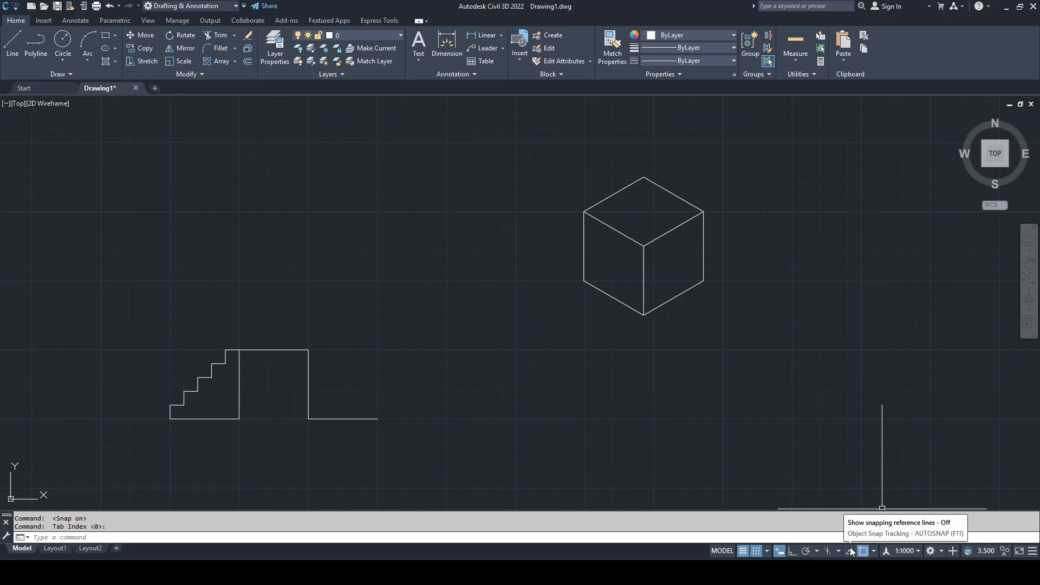
# Step: Turn on polar tracking, start the Line command, and set the polar snap distance to 20
pyautogui.click(808, 551)
pyautogui.write('L')
pyautogui.press('Return')
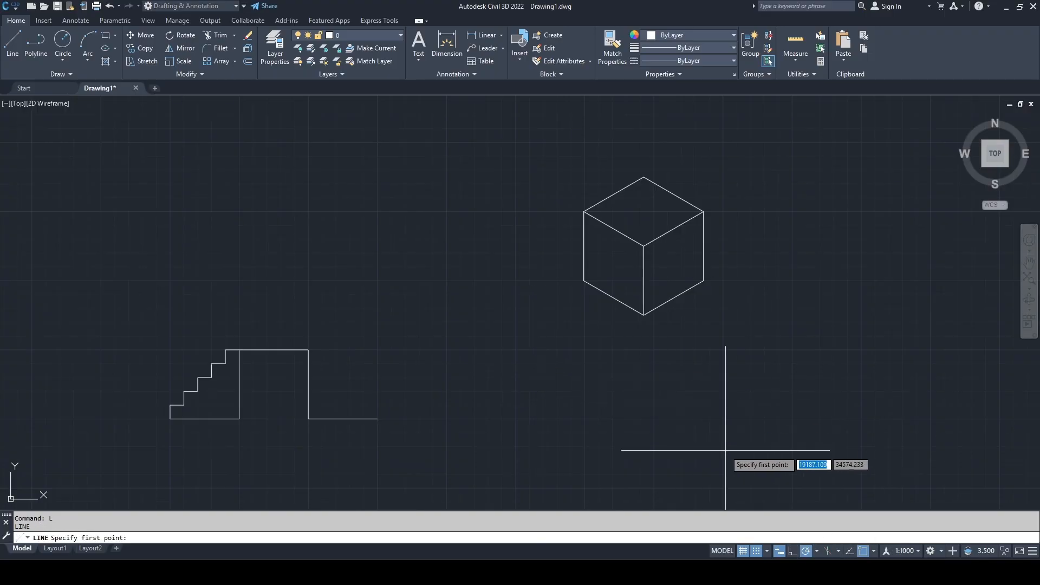
pyautogui.click(761, 552)
pyautogui.click(769, 538)
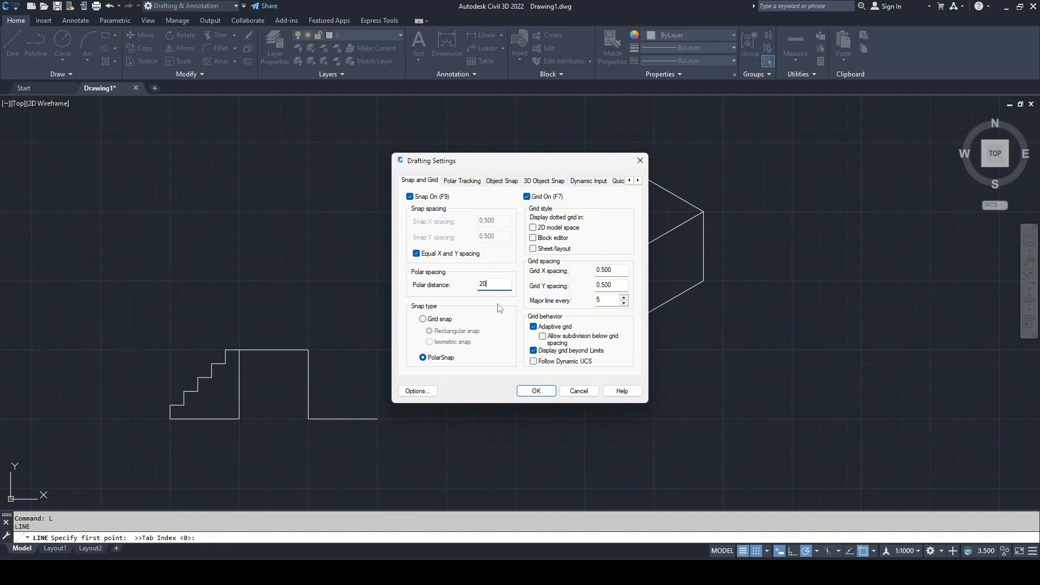
pyautogui.click(536, 391)
# Step: Set the polar tracking angle to 30° and draw a first 20-unit line at 60° from a point near the cube
pyautogui.scroll(3, 545, 318)
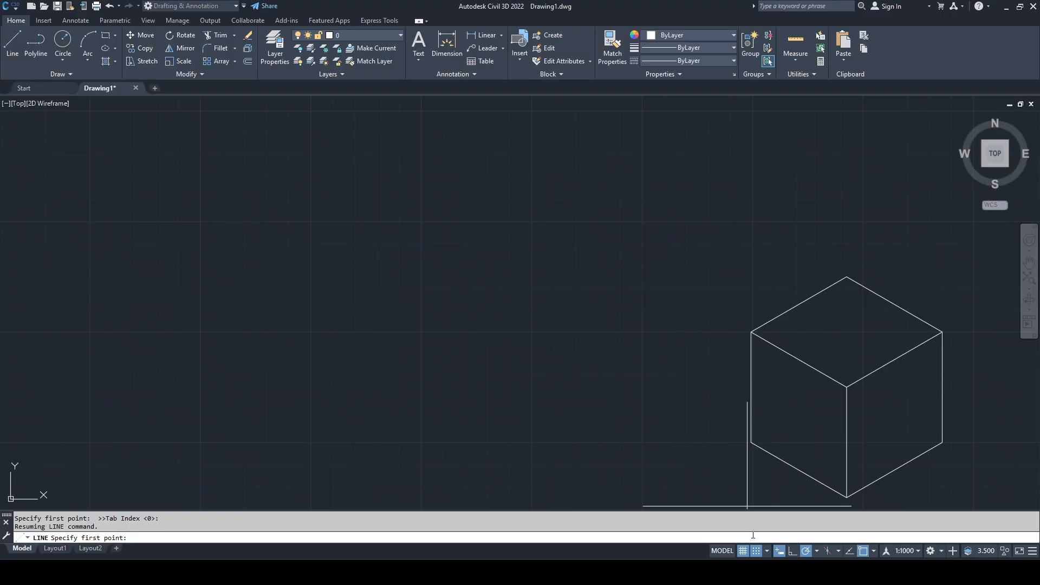
pyautogui.click(531, 327)
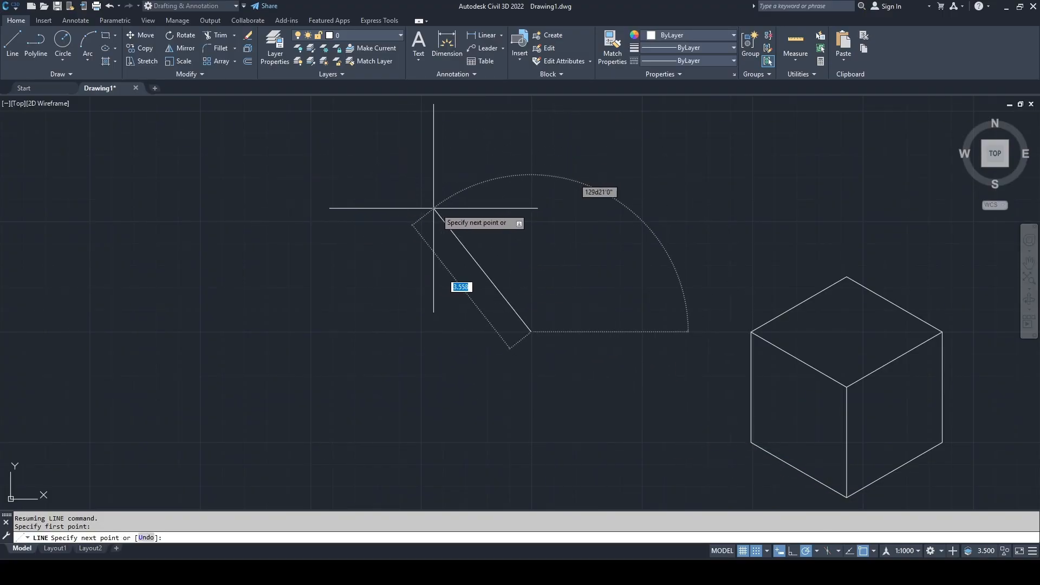
pyautogui.scroll(-4, 461, 271)
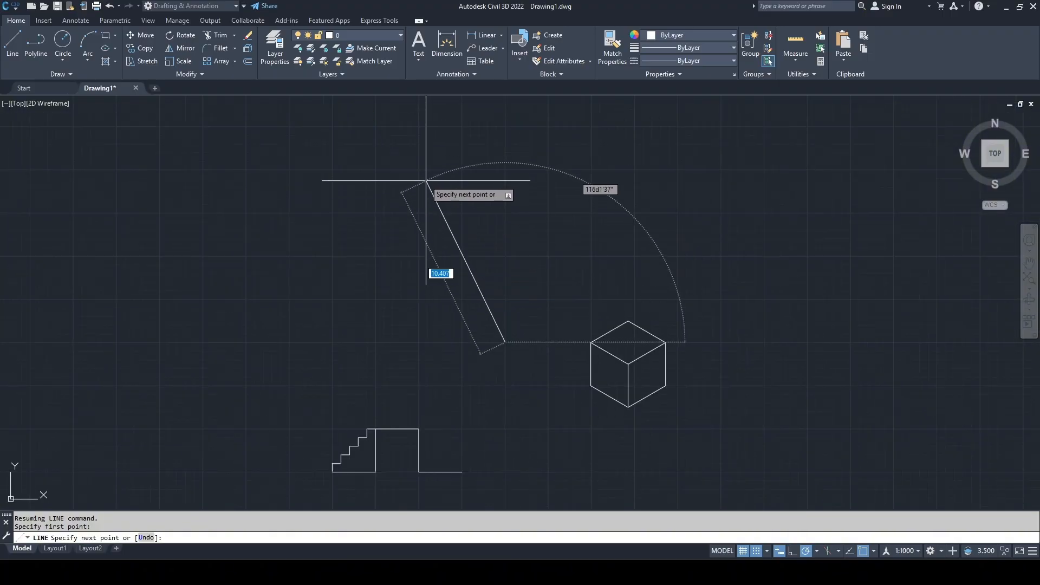
pyautogui.scroll(-4, 509, 346)
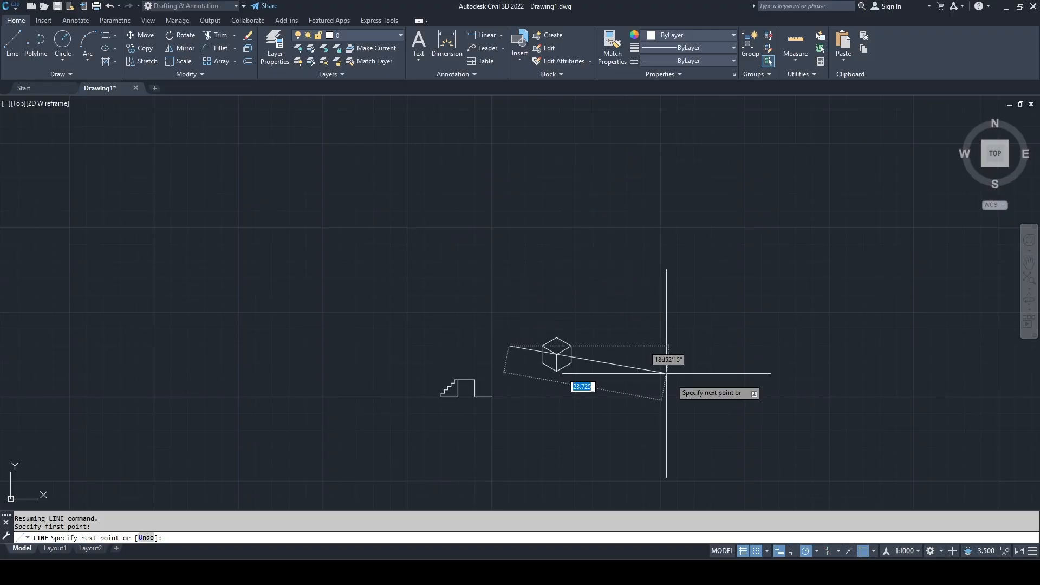
pyautogui.click(817, 552)
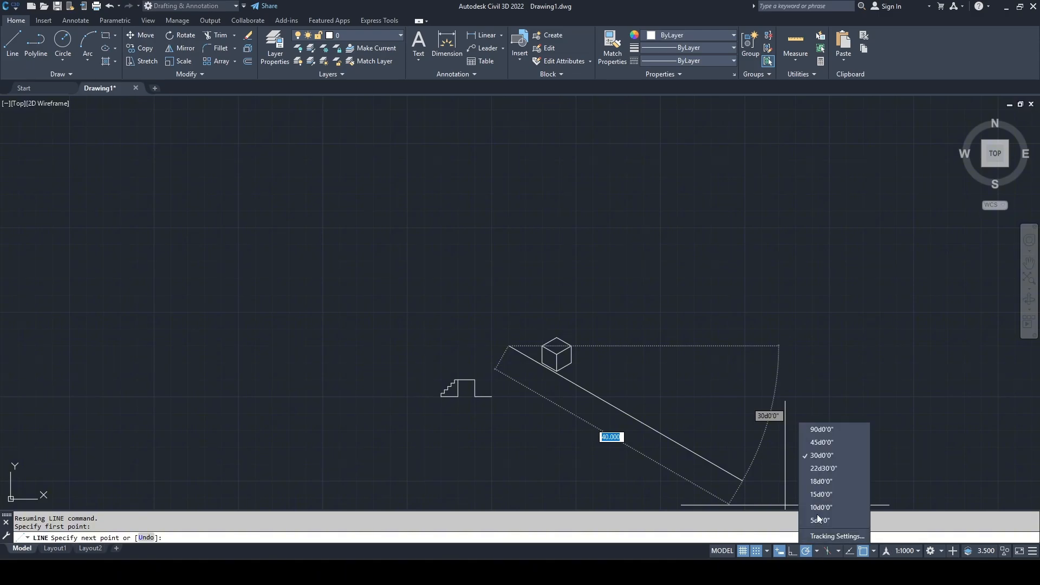
pyautogui.click(825, 456)
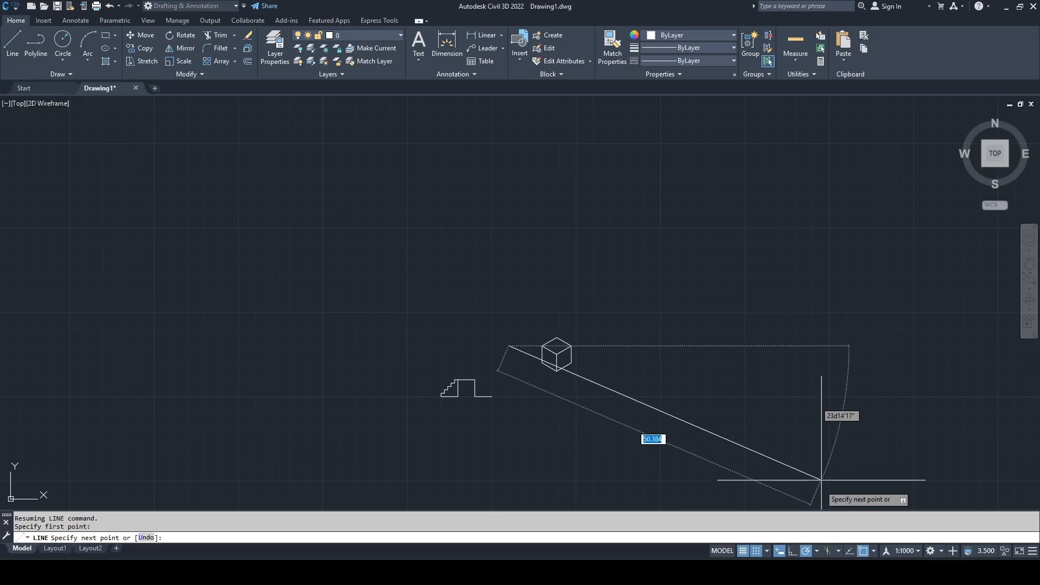
pyautogui.click(575, 228)
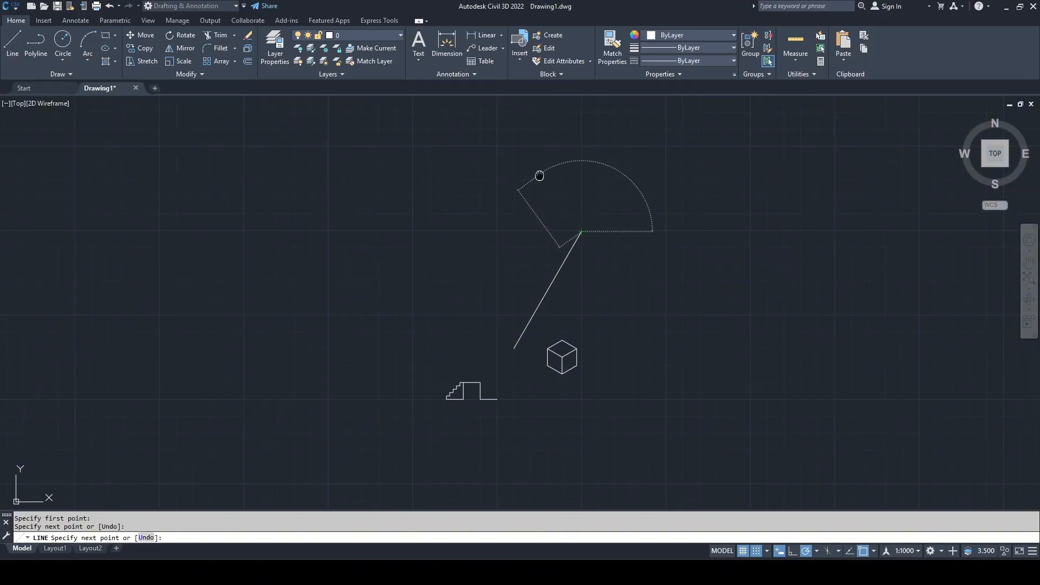
# Step: Continue the line upward as a zigzag with four more 20-unit segments alternating between 120° and 60°, and end it
pyautogui.moveTo(534, 141); pyautogui.dragTo(567, 233, button='middle')
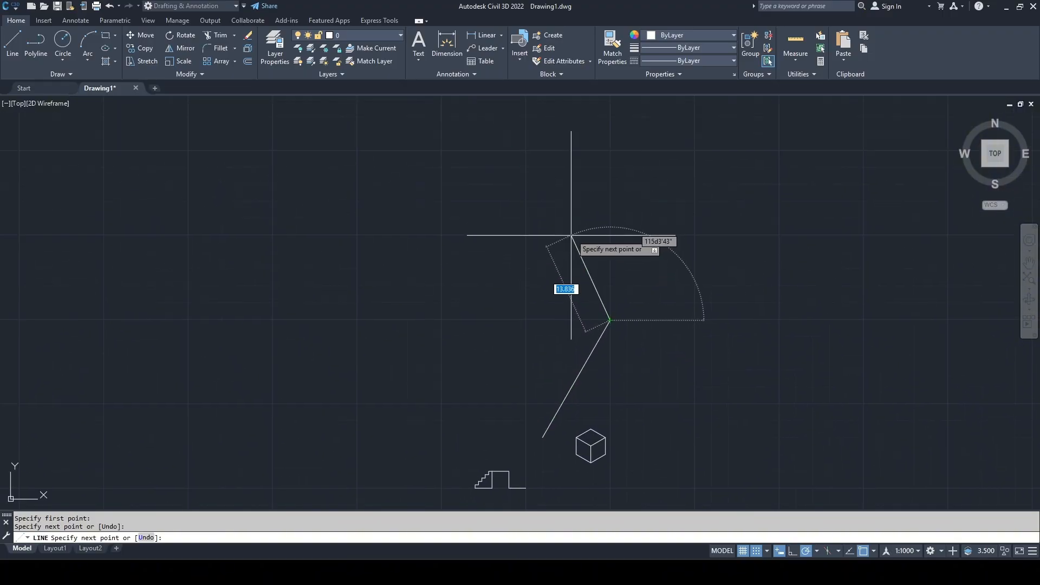
pyautogui.click(542, 199)
pyautogui.moveTo(603, 138); pyautogui.dragTo(590, 220, button='middle')
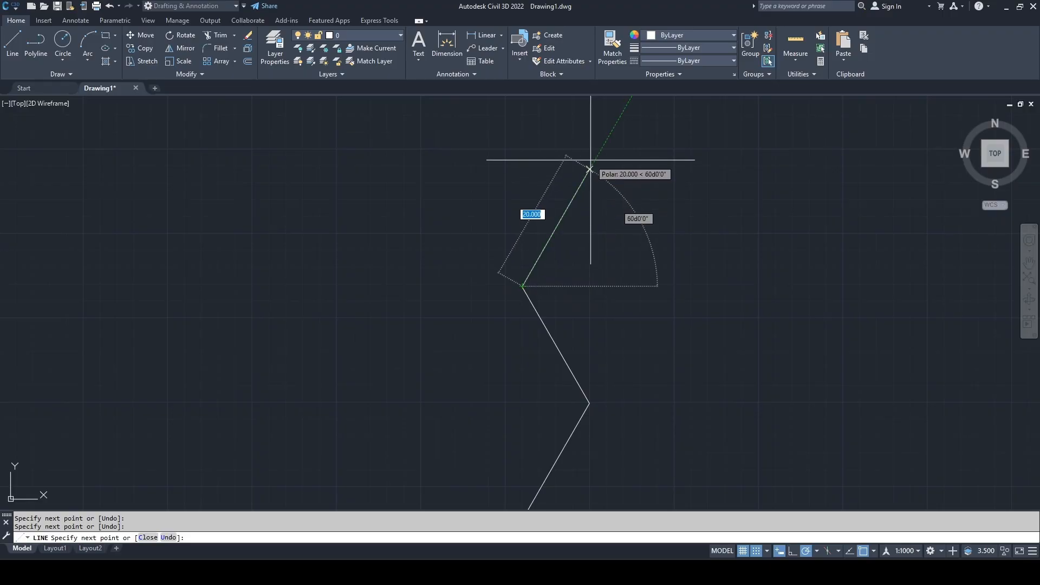
pyautogui.click(597, 163)
pyautogui.moveTo(507, 127); pyautogui.dragTo(548, 222, button='middle')
pyautogui.scroll(-6, 547, 222)
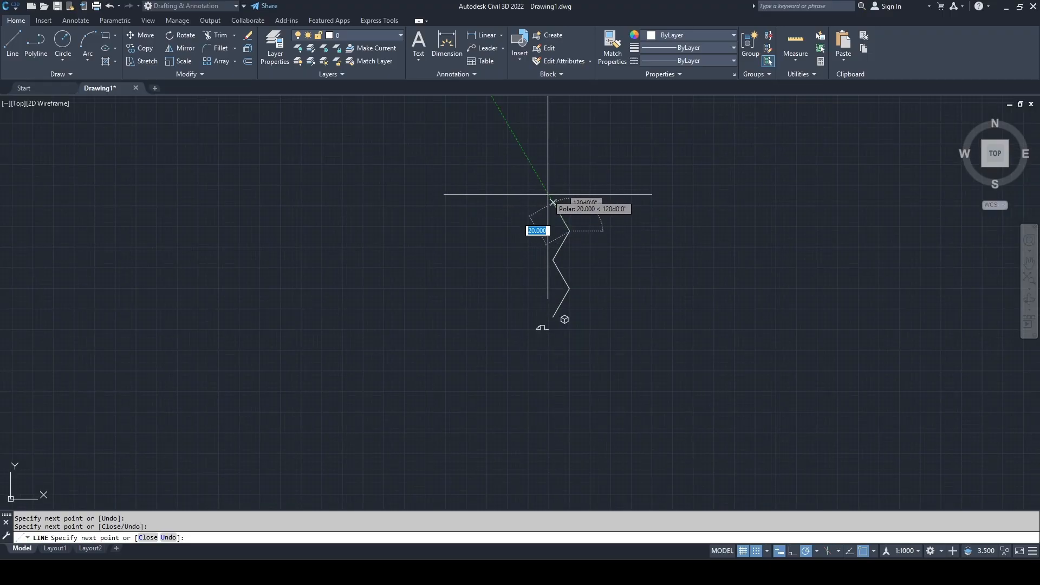
pyautogui.click(552, 204)
pyautogui.click(576, 165)
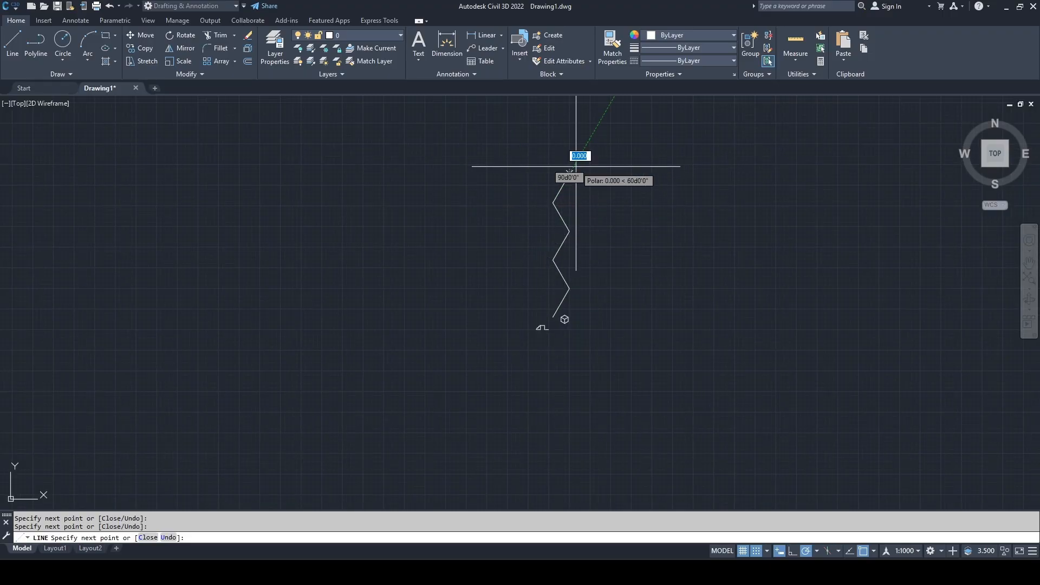
pyautogui.press('Escape')
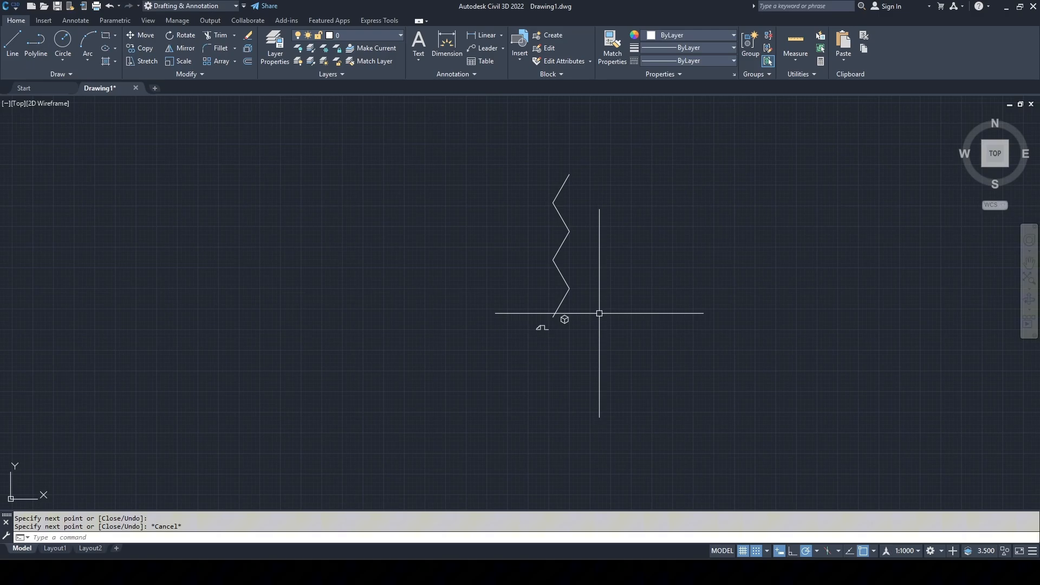
# Step: Set the polar snap distance to 10 and the polar tracking angle to 45°
pyautogui.rightClick(755, 554)
pyautogui.click(770, 539)
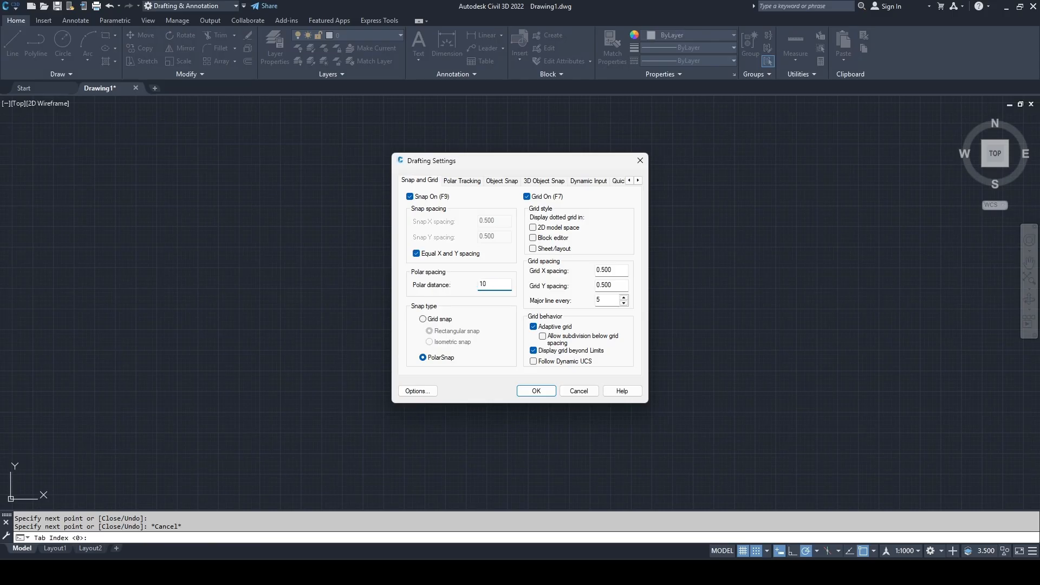
pyautogui.press('Return')
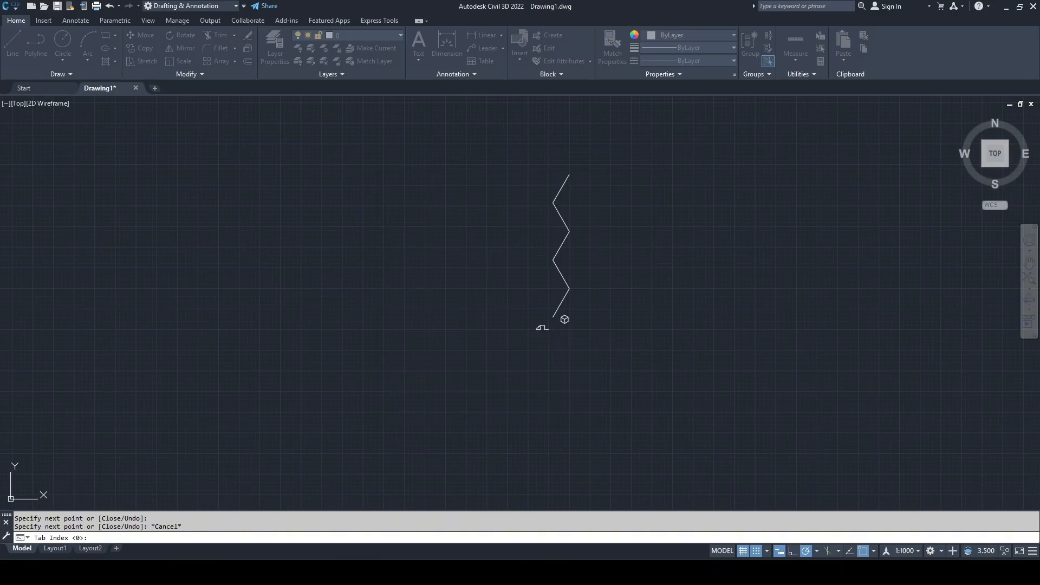
pyautogui.click(817, 551)
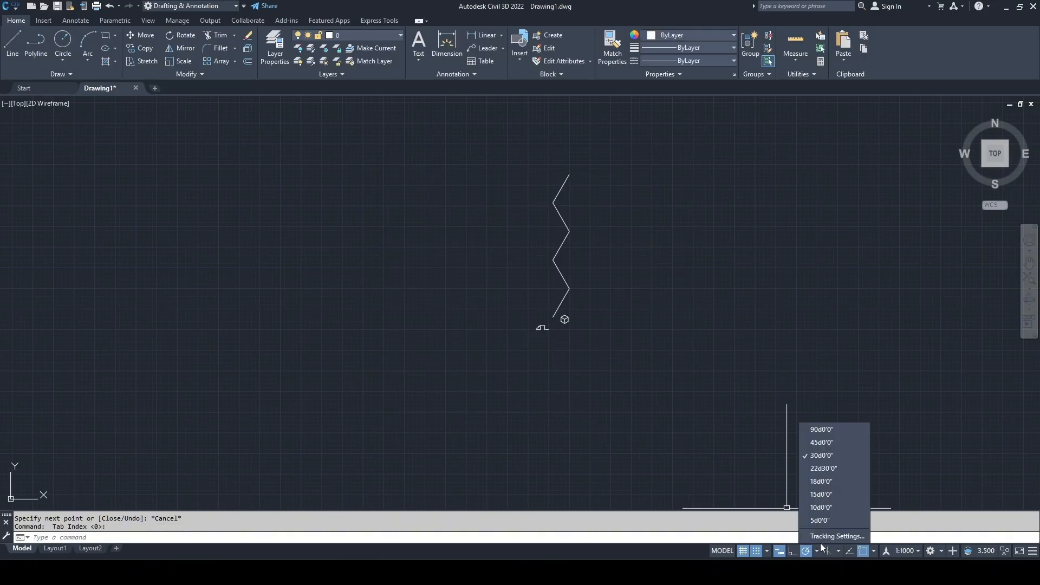
pyautogui.click(826, 444)
# Step: Near the zigzag's upper end, draw connected 10-unit lines at 45°, horizontally and at 45°, plus a final segment sloping down to the right
pyautogui.moveTo(676, 242); pyautogui.dragTo(596, 410, button='middle')
pyautogui.scroll(2, 587, 389)
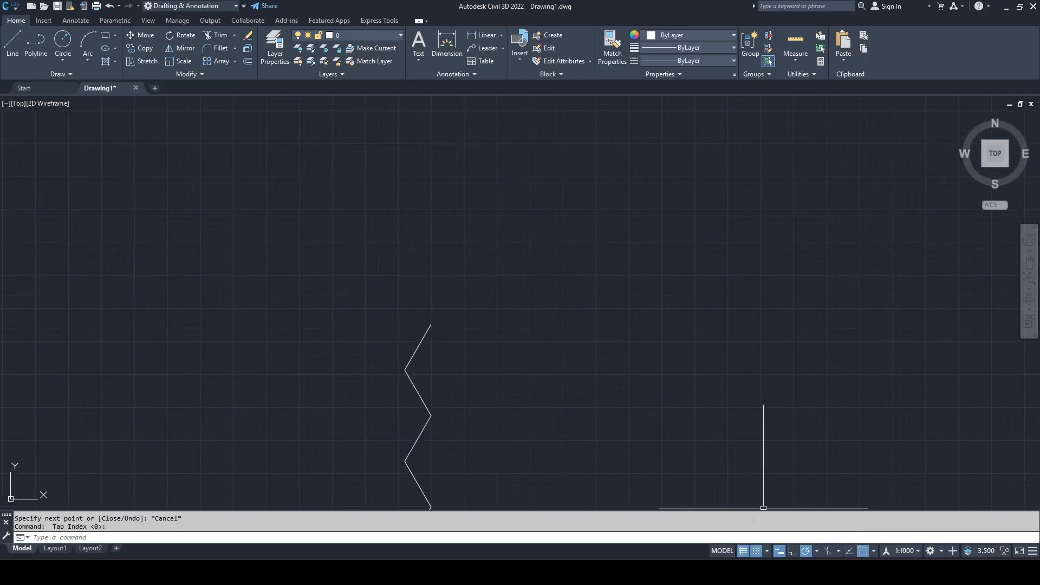
pyautogui.write('L')
pyautogui.press('Return')
pyautogui.scroll(4, 472, 311)
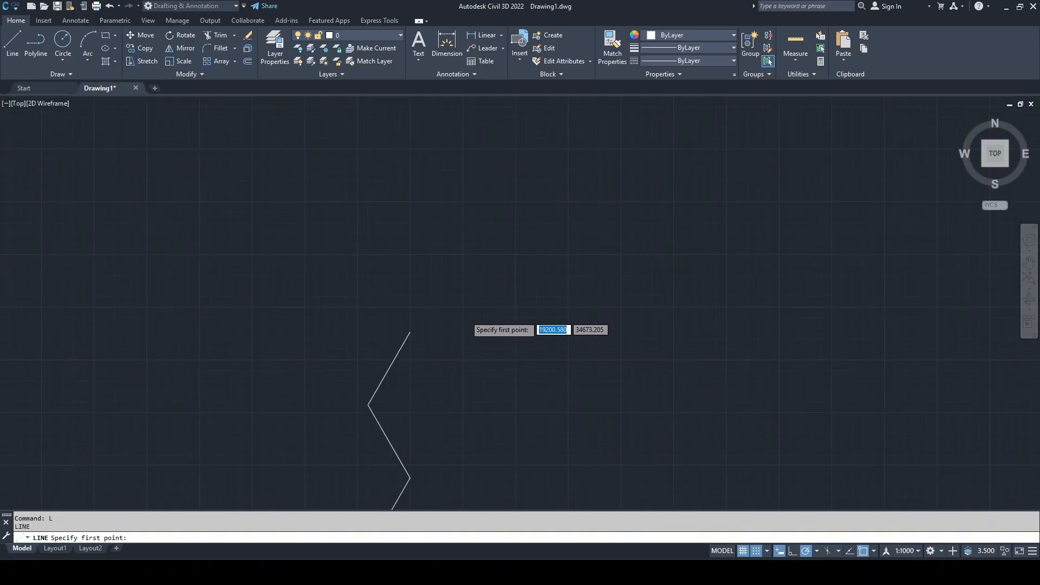
pyautogui.click(422, 394)
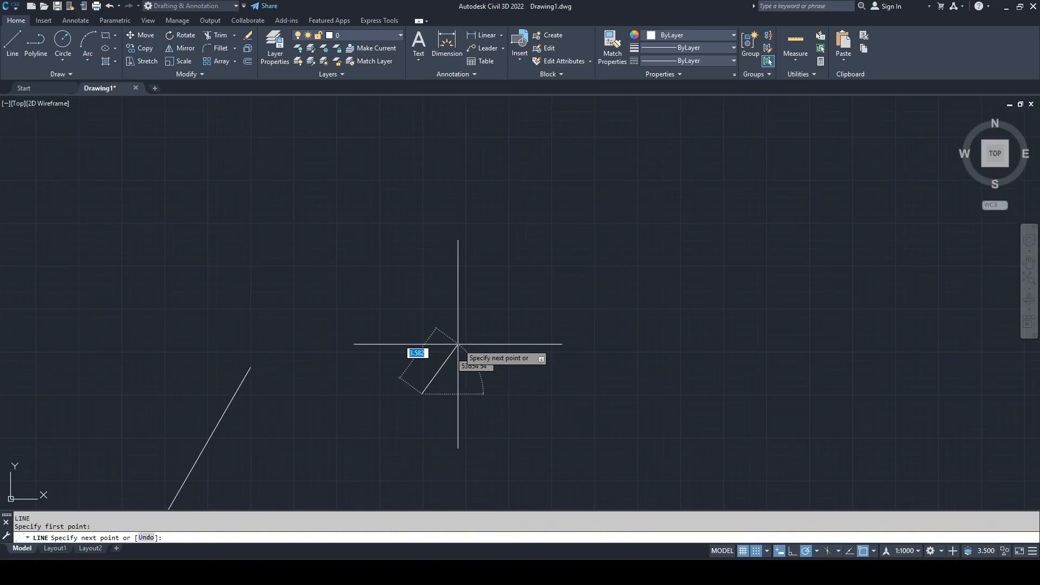
pyautogui.click(543, 273)
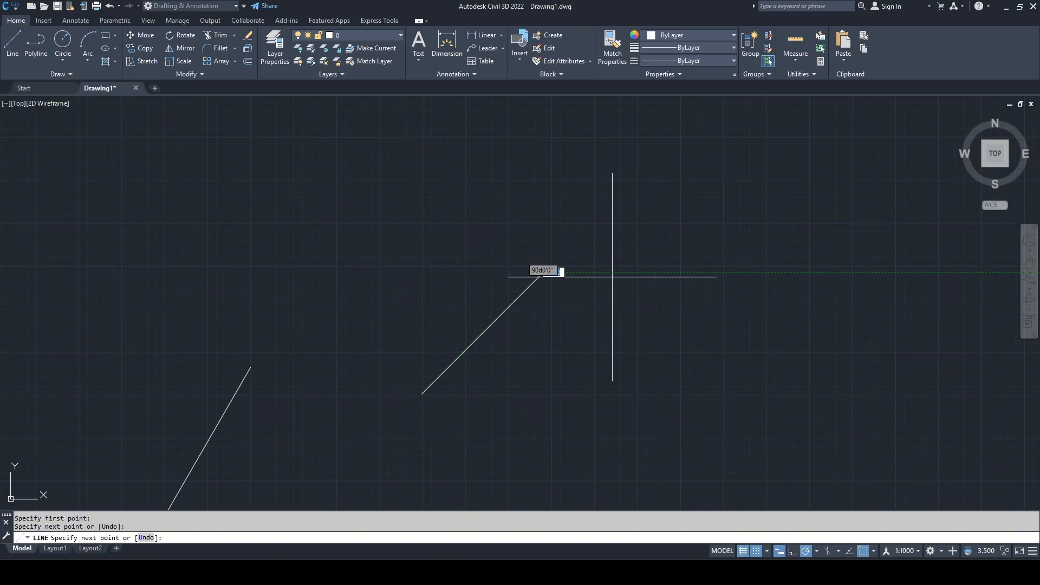
pyautogui.click(715, 272)
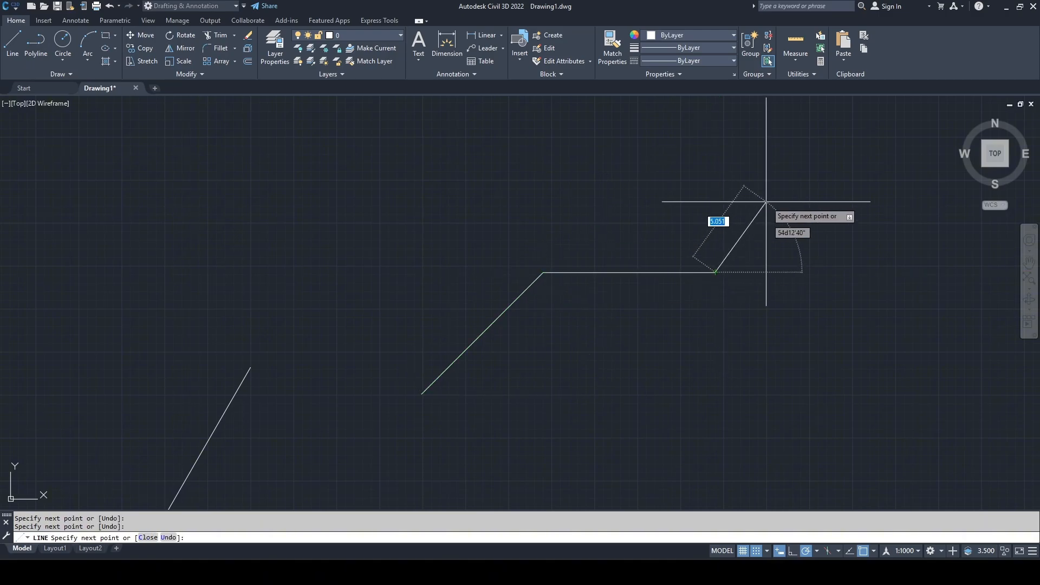
pyautogui.click(838, 150)
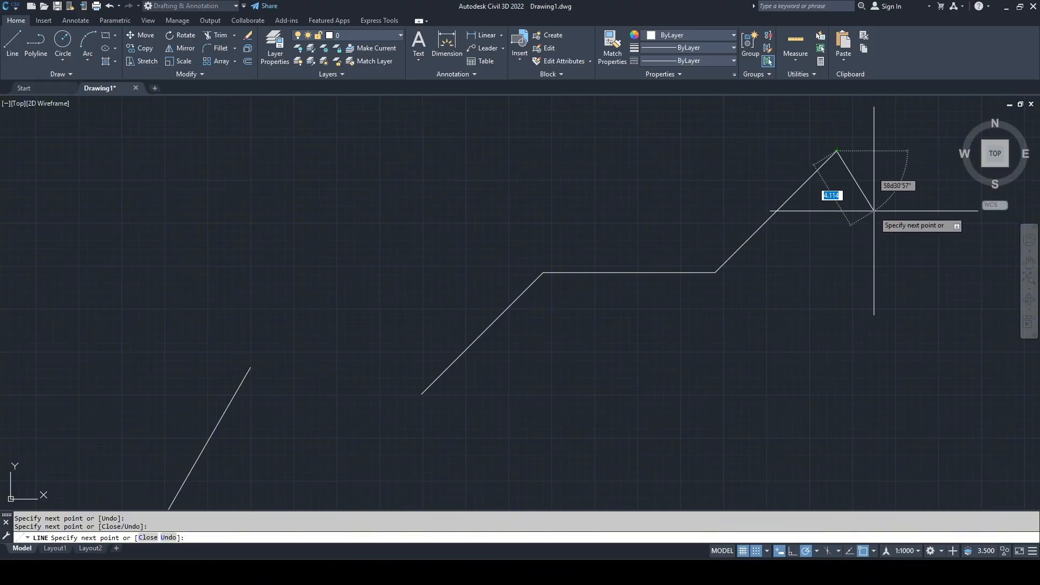
pyautogui.click(903, 249)
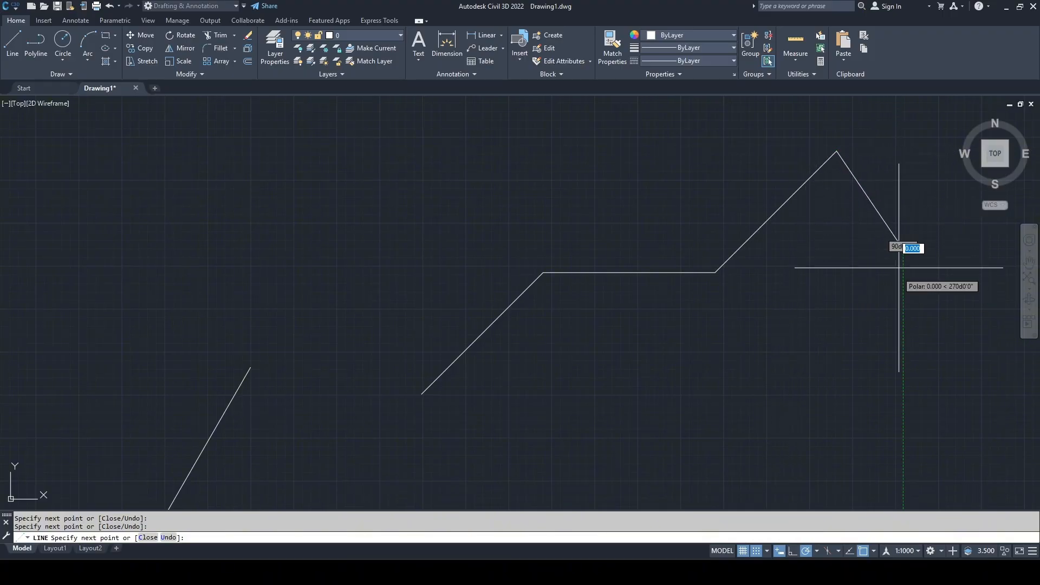
pyautogui.press('Escape')
# Step: Draw a horizontal rectangle in the empty area right of the zigzag, below the connected 45° lines
pyautogui.scroll(-8, 789, 316)
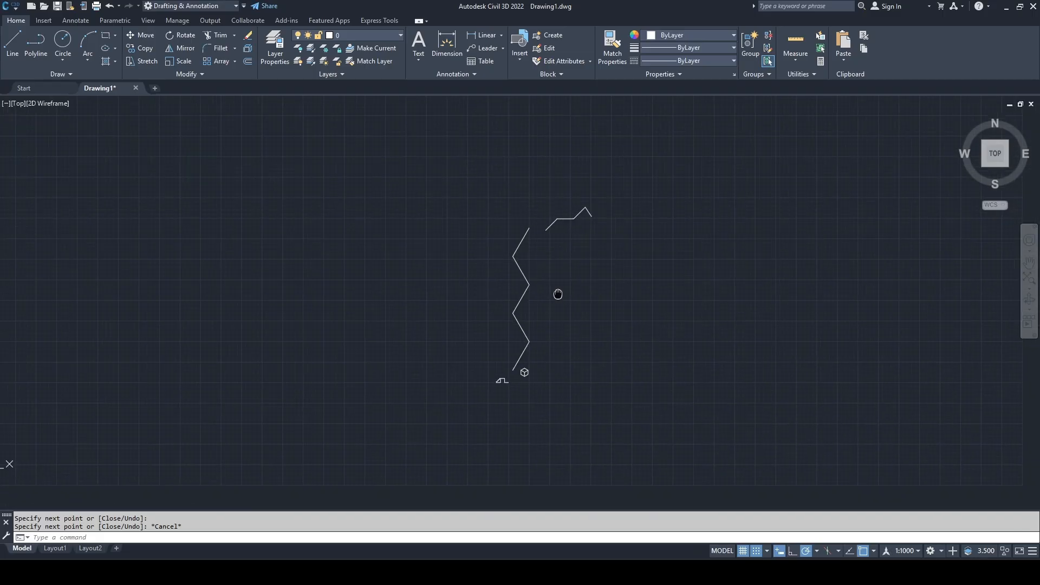
pyautogui.scroll(6, 491, 265)
pyautogui.scroll(-2, 558, 379)
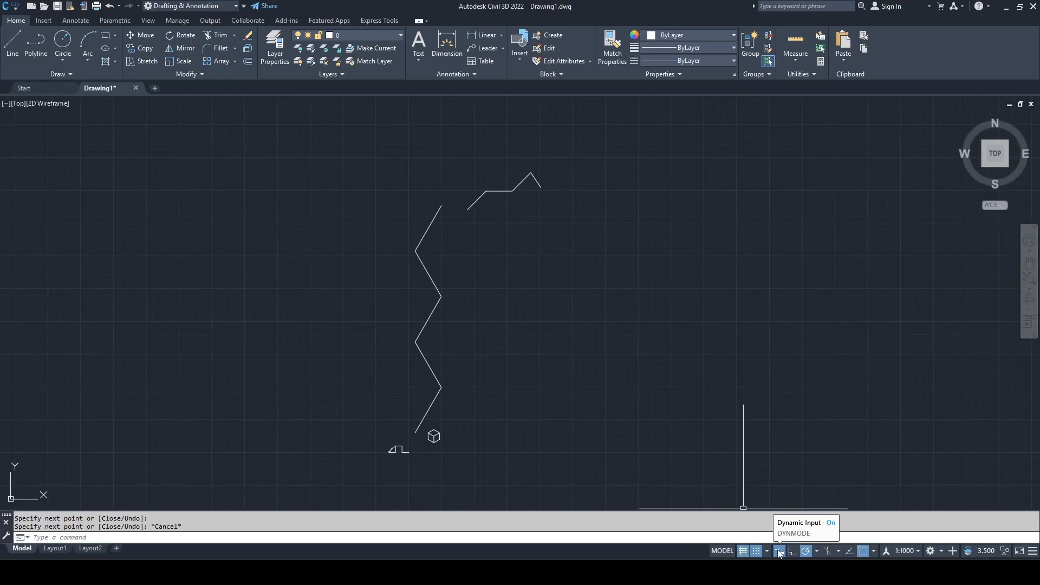
pyautogui.moveTo(632, 256); pyautogui.dragTo(688, 318, button='middle')
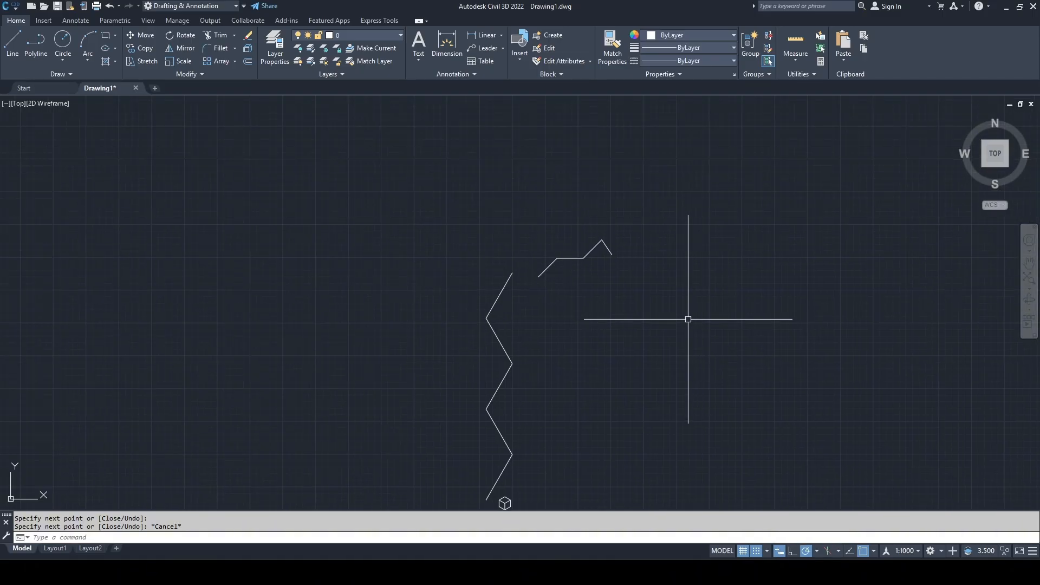
pyautogui.write('rec')
pyautogui.press('Return')
pyautogui.scroll(4, 737, 353)
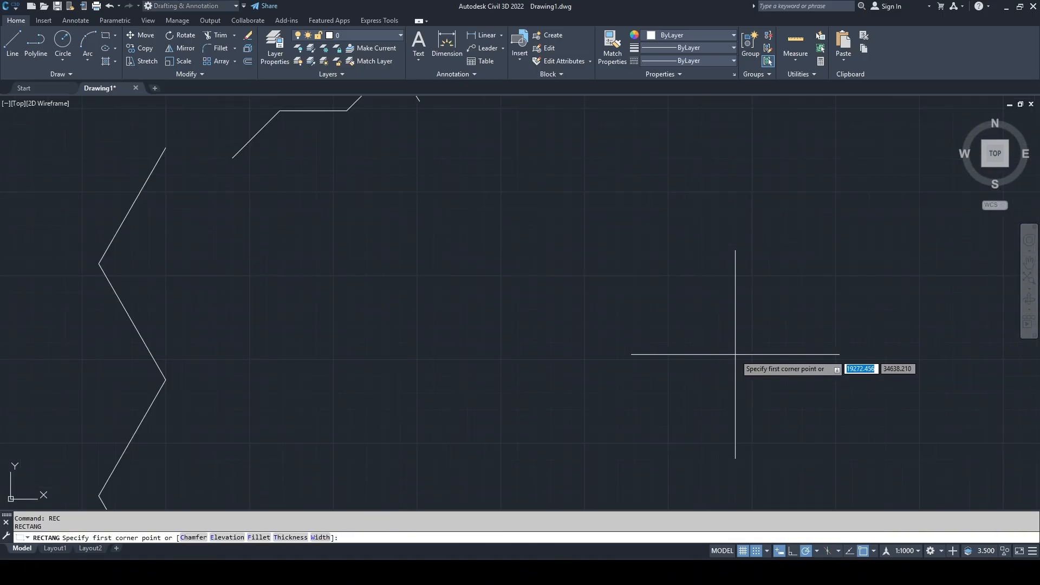
pyautogui.click(745, 343)
pyautogui.click(525, 234)
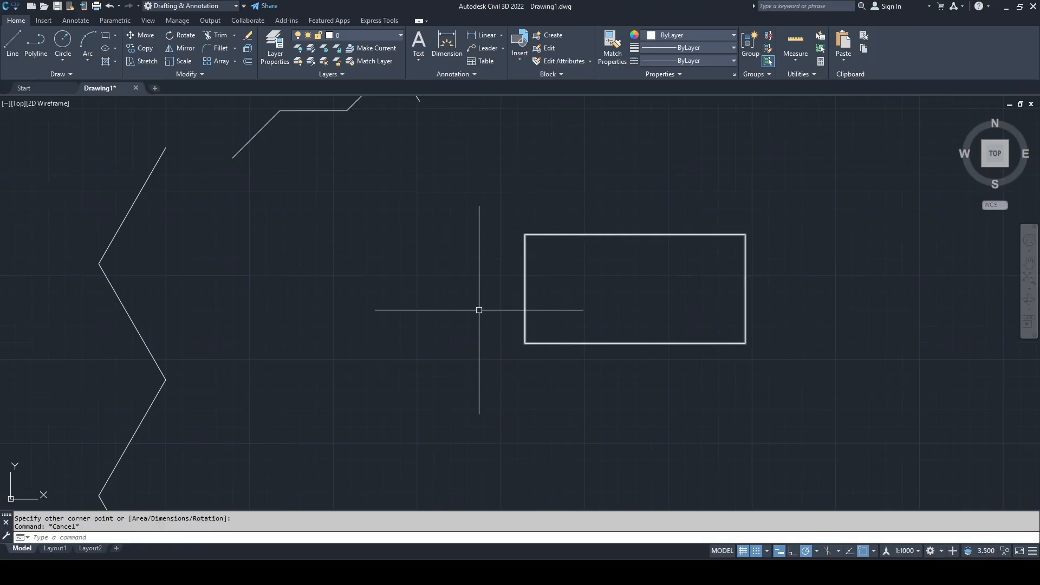
# Step: Draw a large circle around the connected 45° lines, between the zigzag and the rectangle
pyautogui.write('c')
pyautogui.press('Return')
pyautogui.click(342, 195)
pyautogui.scroll(-2, 509, 340)
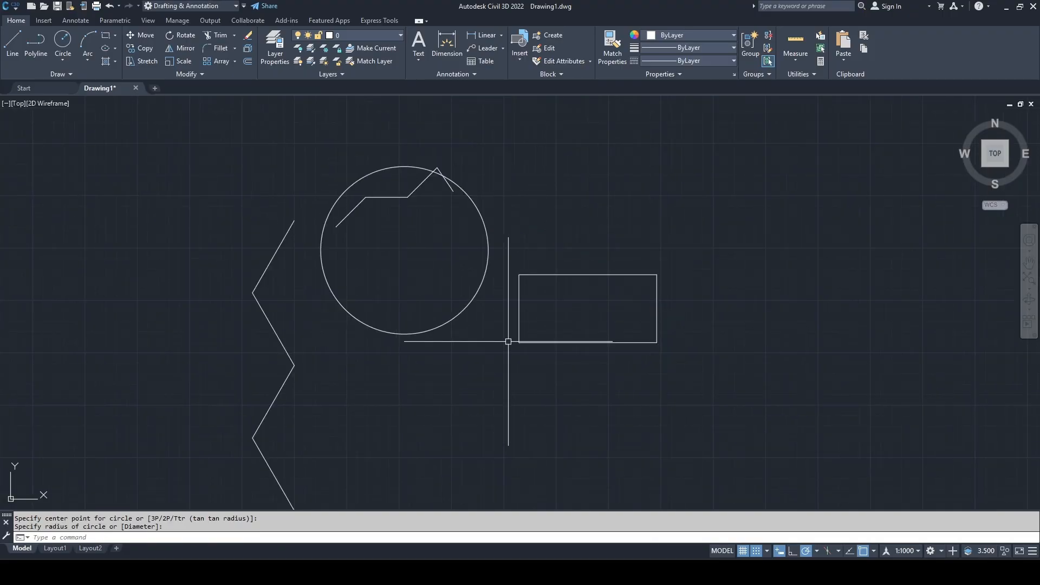
# Step: Turn off snap mode and polar tracking, and draw a single line sloping up to the right above the rectangle
pyautogui.moveTo(610, 284); pyautogui.dragTo(546, 407, button='middle')
pyautogui.click(756, 551)
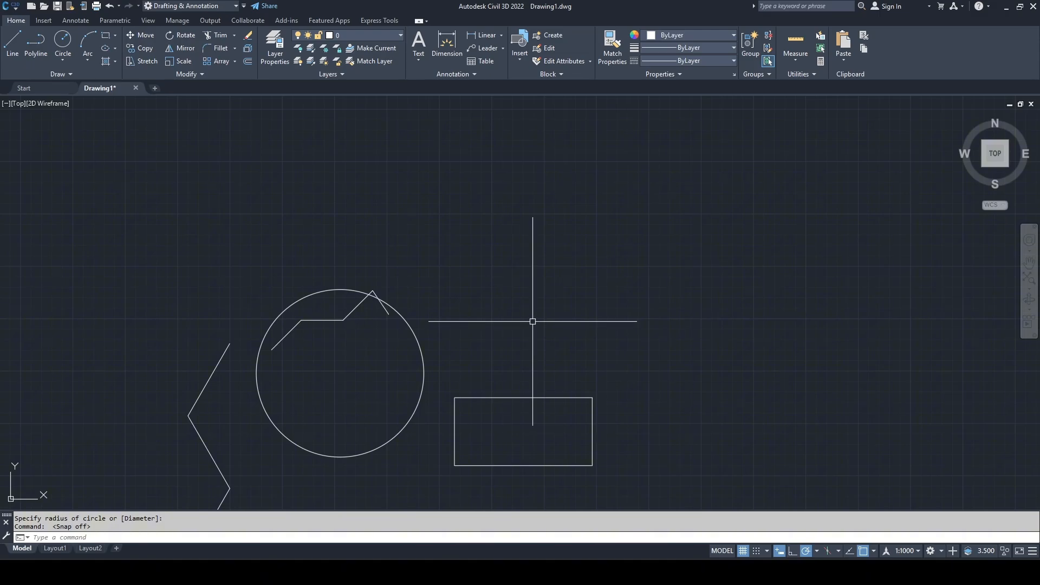
pyautogui.write('l')
pyautogui.press('Return')
pyautogui.click(496, 300)
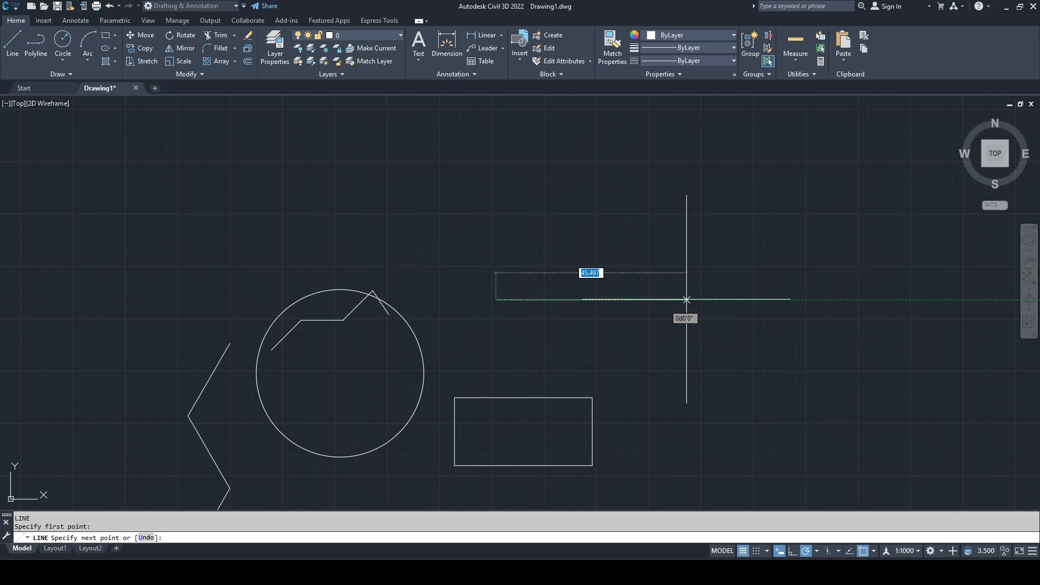
pyautogui.click(806, 551)
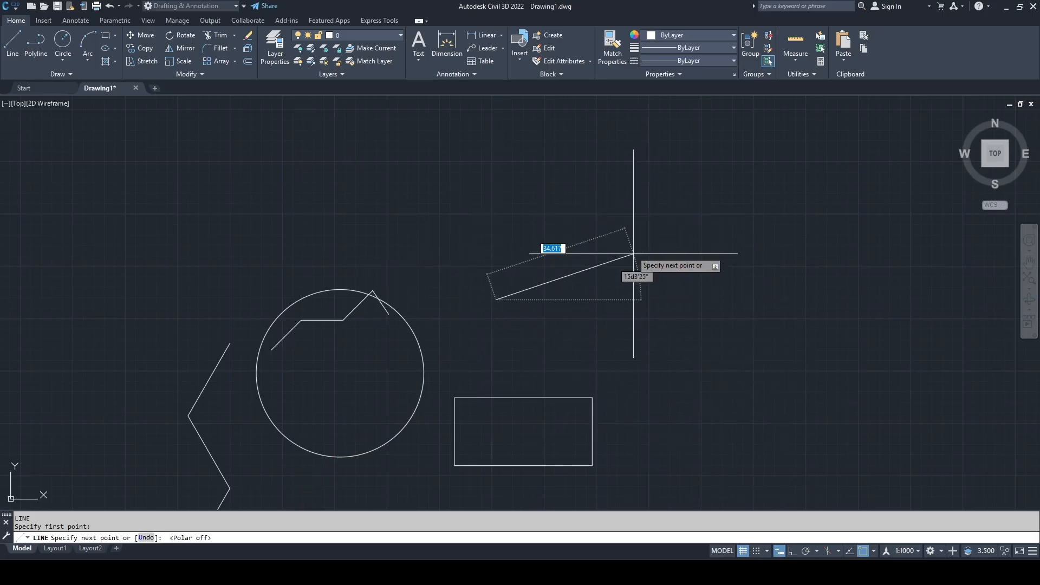
pyautogui.click(633, 221)
pyautogui.press('Escape')
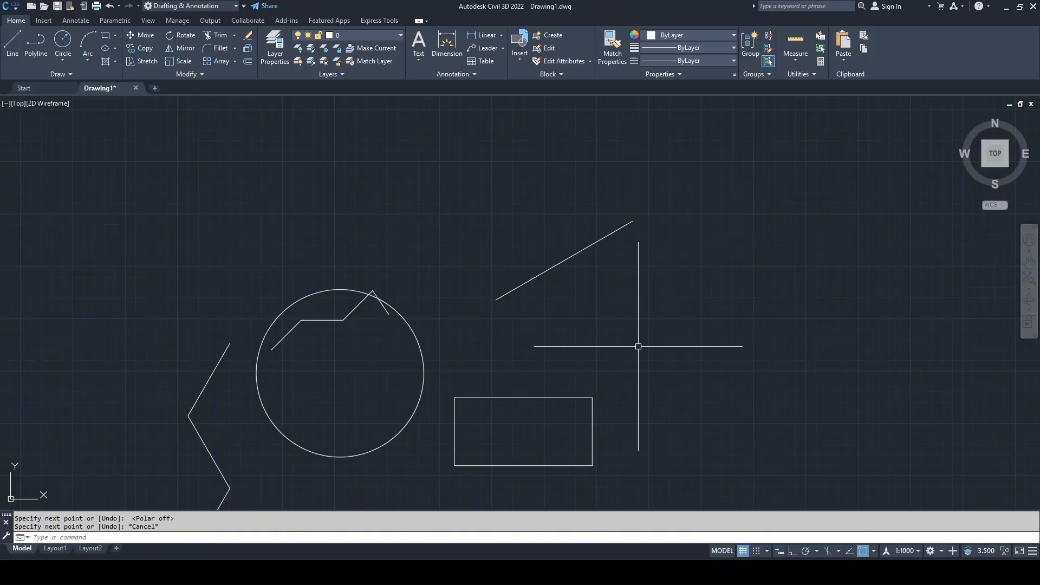
# Step: Draw a closed, irregular ten-sided outline with the Line tool, right of the single sloping line and the rectangle
pyautogui.write('l')
pyautogui.press('Return')
pyautogui.click(602, 336)
pyautogui.click(739, 297)
pyautogui.click(735, 185)
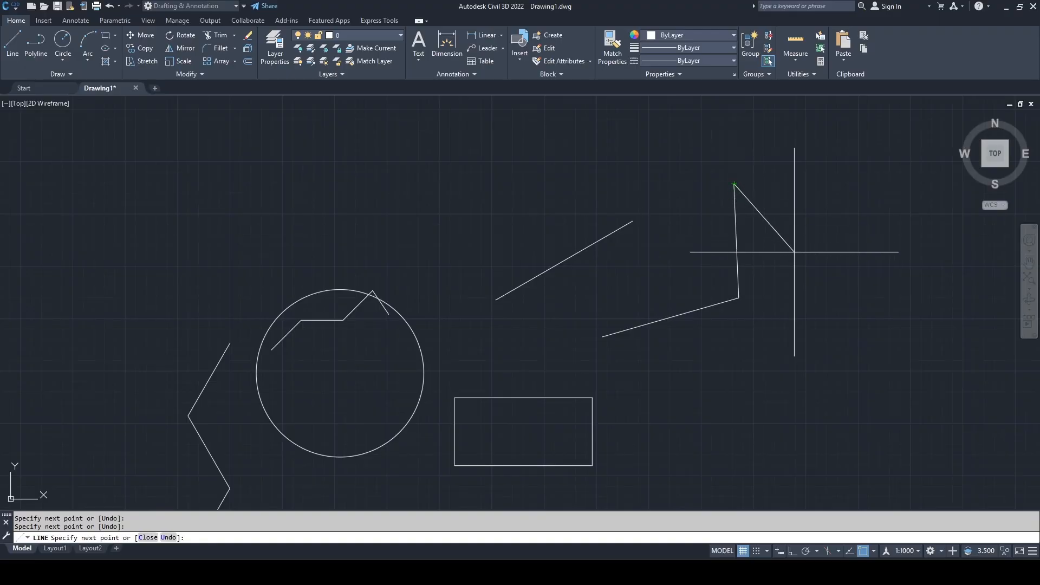
pyautogui.click(826, 290)
pyautogui.click(882, 207)
pyautogui.click(935, 296)
pyautogui.click(853, 389)
pyautogui.click(758, 364)
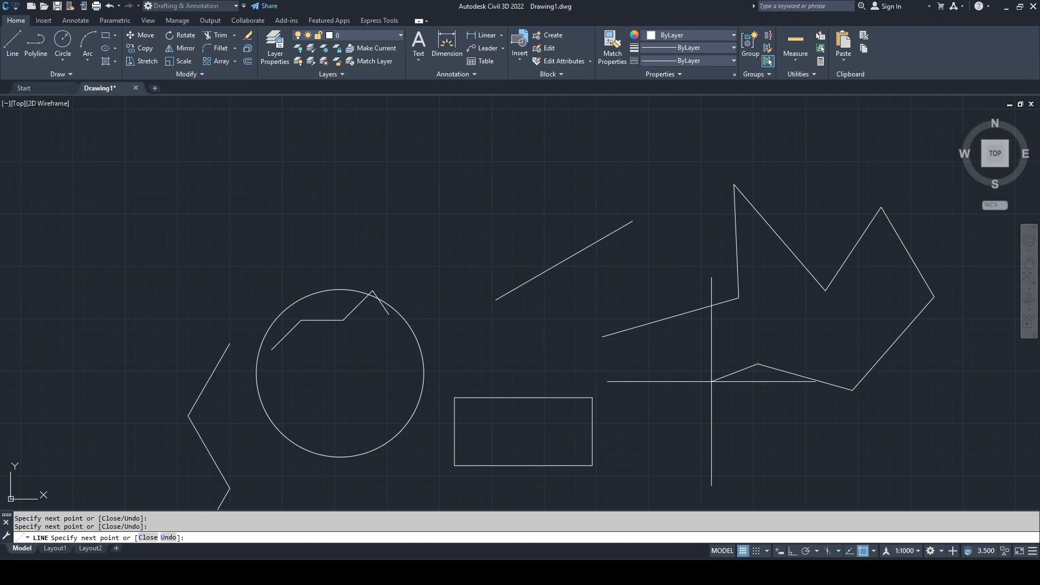
pyautogui.click(687, 408)
pyautogui.click(661, 362)
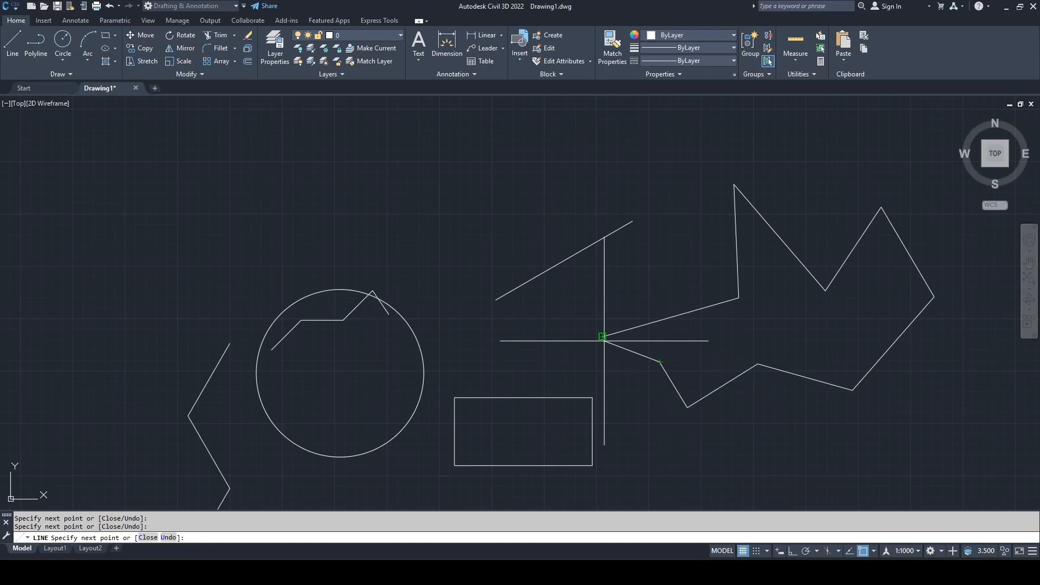
pyautogui.click(603, 337)
pyautogui.press('Escape')
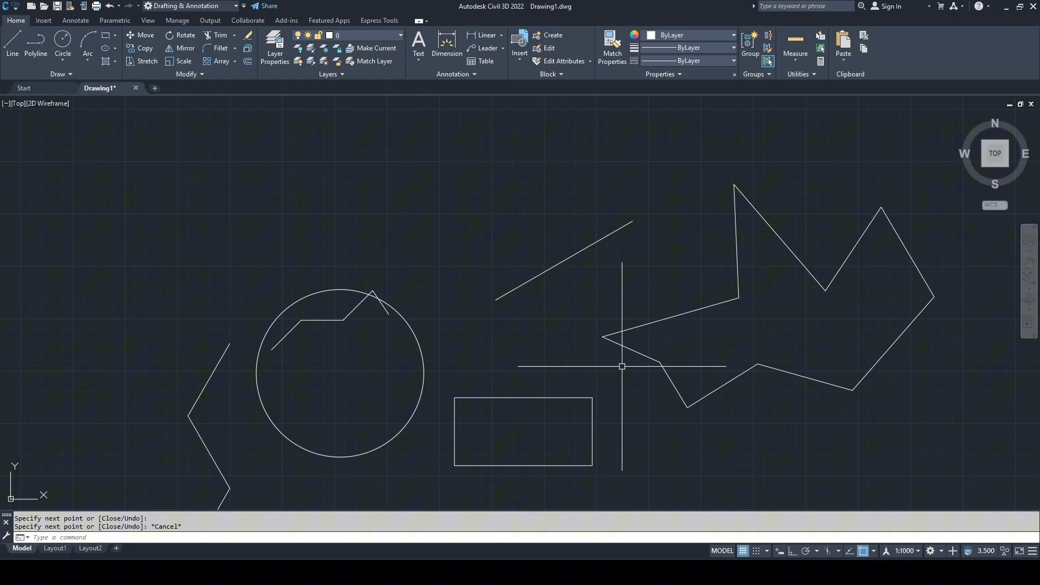
# Step: Turn on dynamic input and try it on a line started above the large circle
pyautogui.click(780, 552)
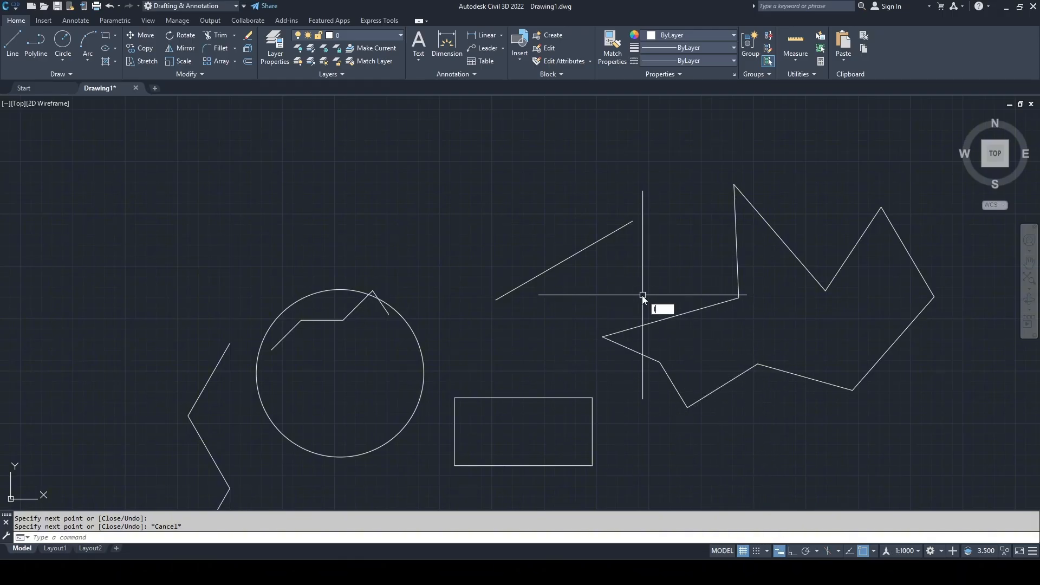
pyautogui.write('l')
pyautogui.press('Return')
pyautogui.click(424, 212)
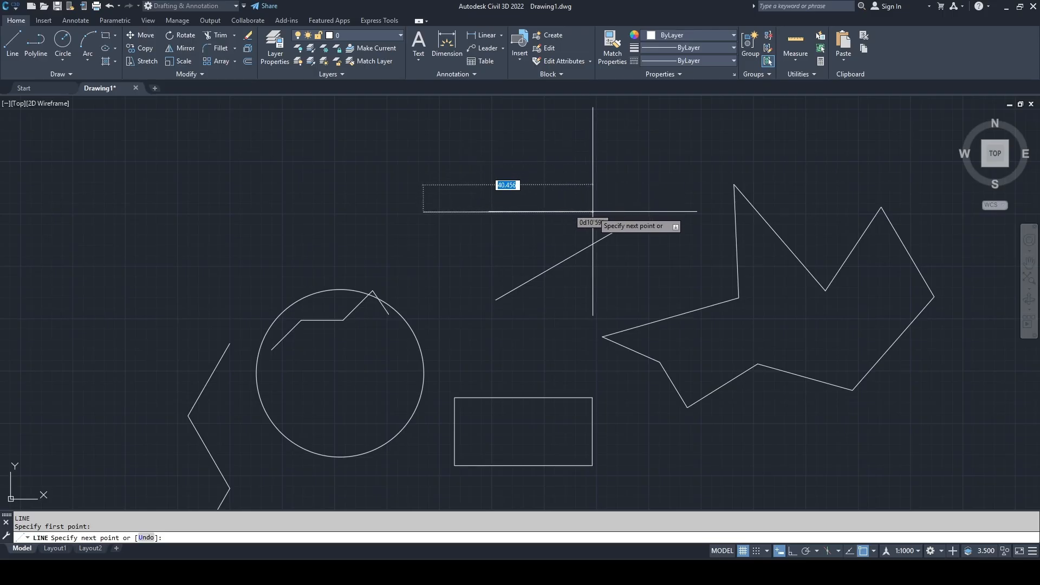
pyautogui.press('Escape')
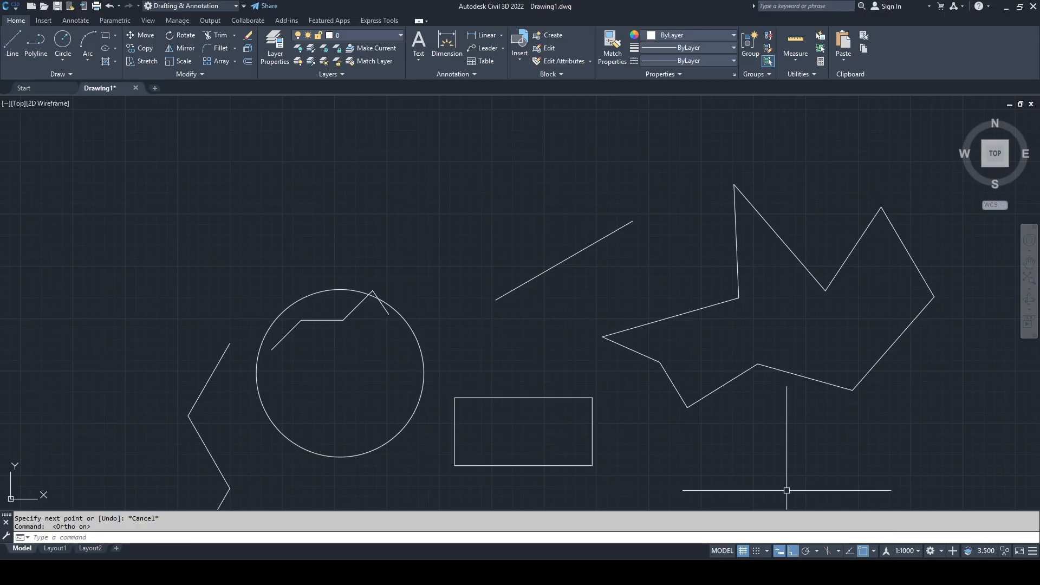
# Step: In ortho mode, draw five connected horizontal and vertical lines in the empty area above the existing shapes, spiralling outward
pyautogui.write('L')
pyautogui.press('Return')
pyautogui.moveTo(609, 226); pyautogui.dragTo(709, 417, button='middle')
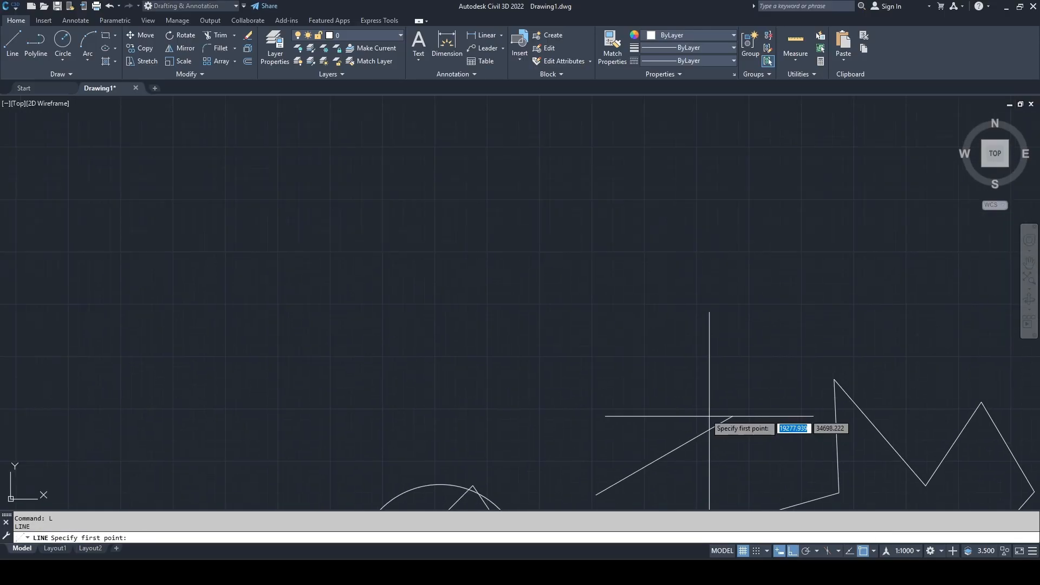
pyautogui.click(539, 302)
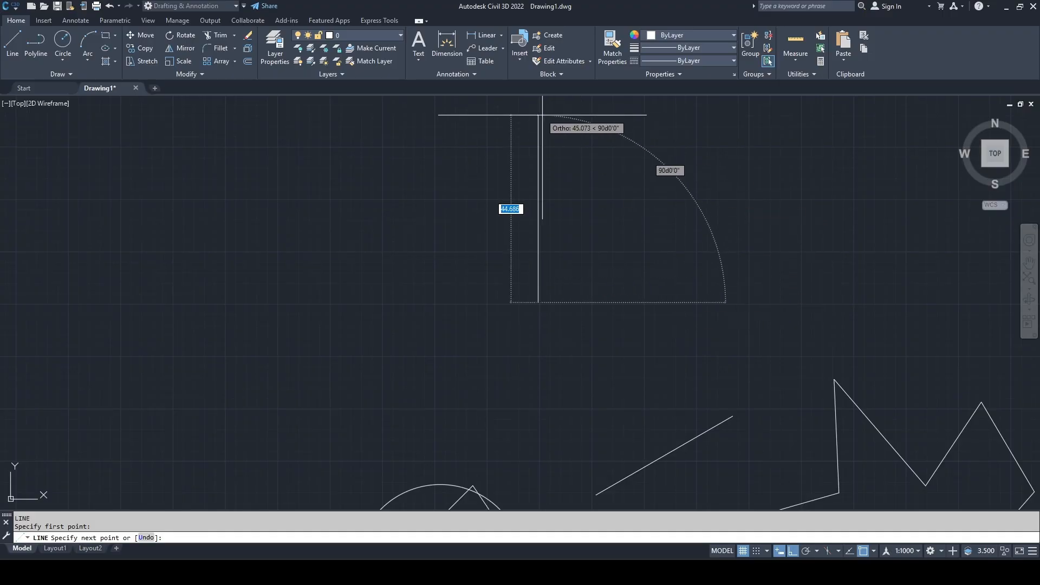
pyautogui.click(293, 253)
pyautogui.click(292, 133)
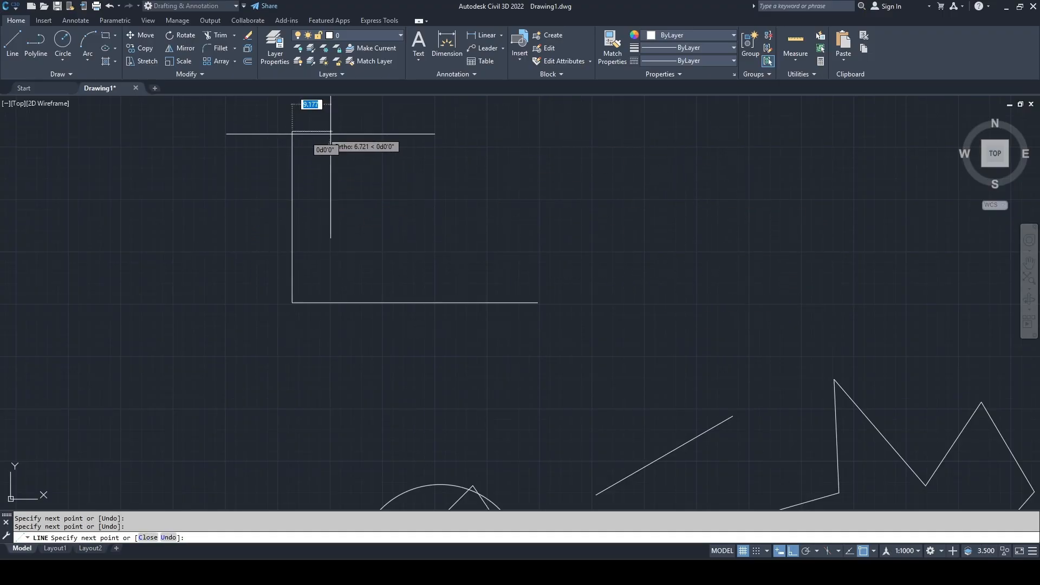
pyautogui.click(568, 157)
pyautogui.click(568, 385)
pyautogui.click(216, 385)
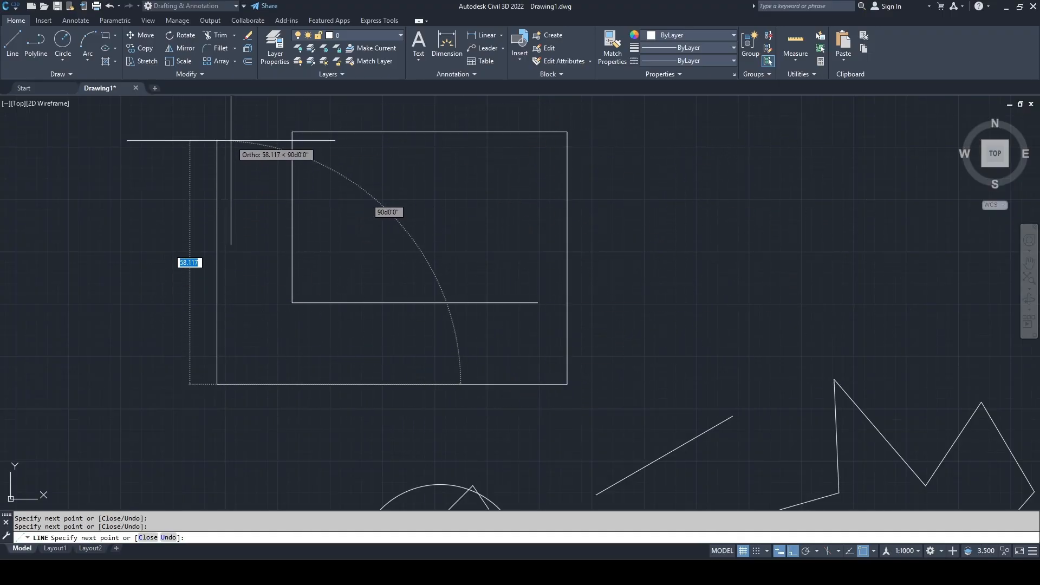
# Step: Continue the spiral with six more horizontal and vertical lines, finishing with a long horizontal one that extends past its right side
pyautogui.moveTo(253, 146); pyautogui.dragTo(265, 294, button='middle')
pyautogui.click(304, 185)
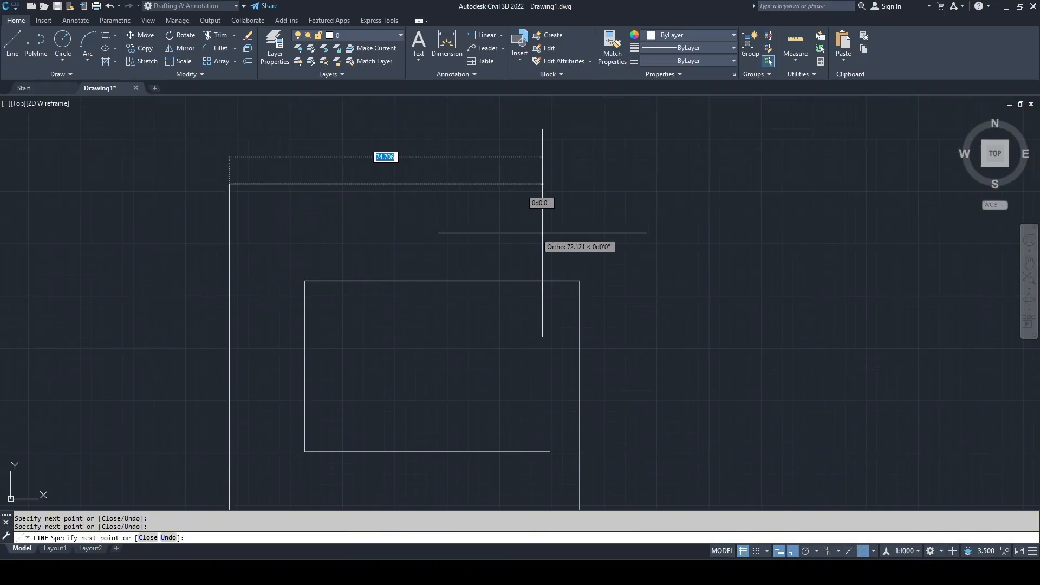
pyautogui.click(627, 233)
pyautogui.click(628, 439)
pyautogui.click(343, 440)
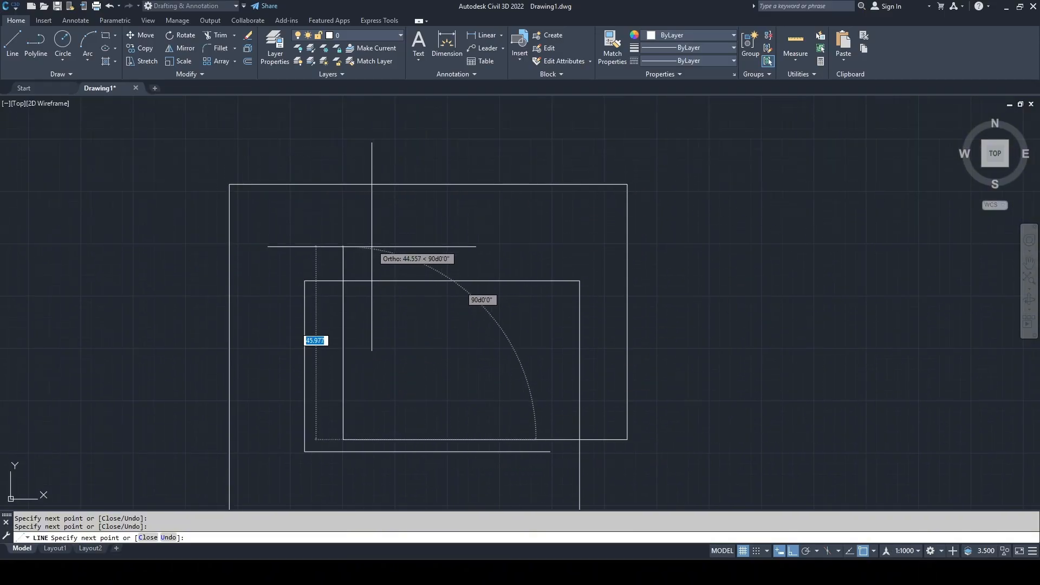
pyautogui.click(343, 234)
pyautogui.click(739, 235)
pyautogui.press('Escape')
pyautogui.scroll(-2, 734, 325)
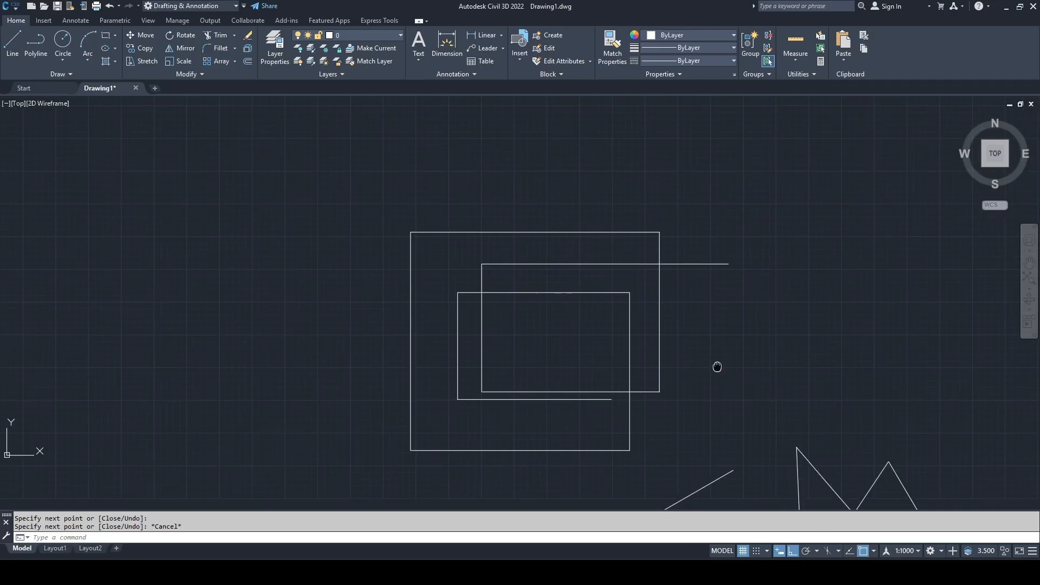
pyautogui.moveTo(715, 365)
pyautogui.mouseDown(button='middle')
pyautogui.moveTo(675, 292)
pyautogui.moveTo(608, 315)
pyautogui.mouseUp(button='middle')
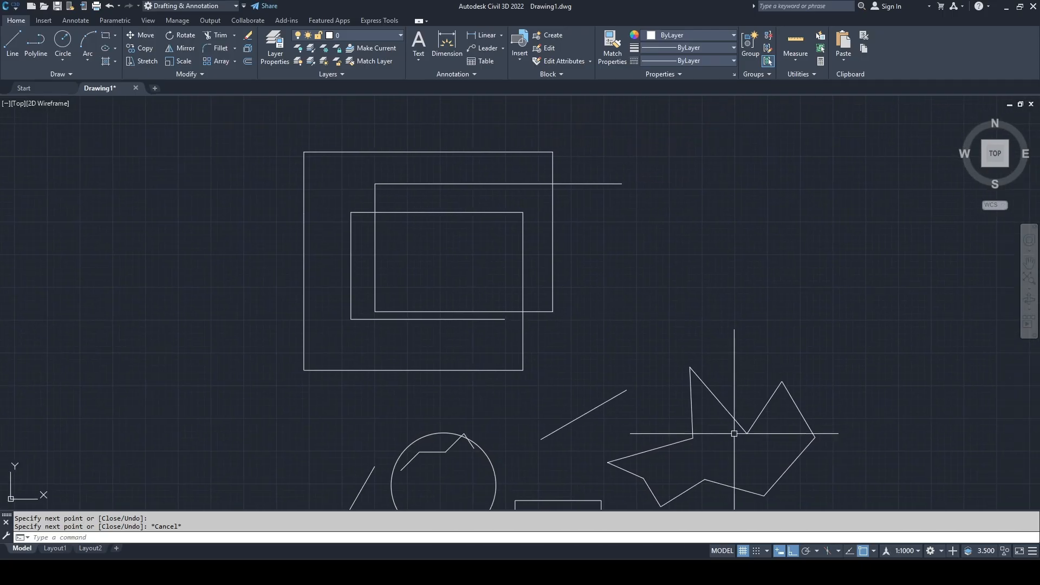
# Step: Turn on polar tracking and draw a 45° line right of the spiral, followed by a segment sloping down to the right
pyautogui.click(806, 551)
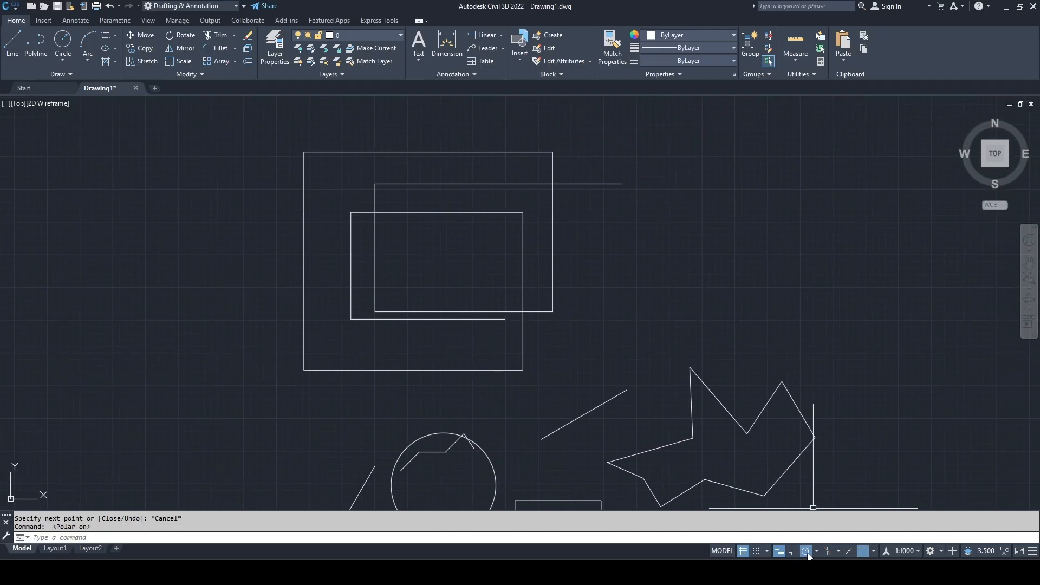
pyautogui.write('l')
pyautogui.press('Return')
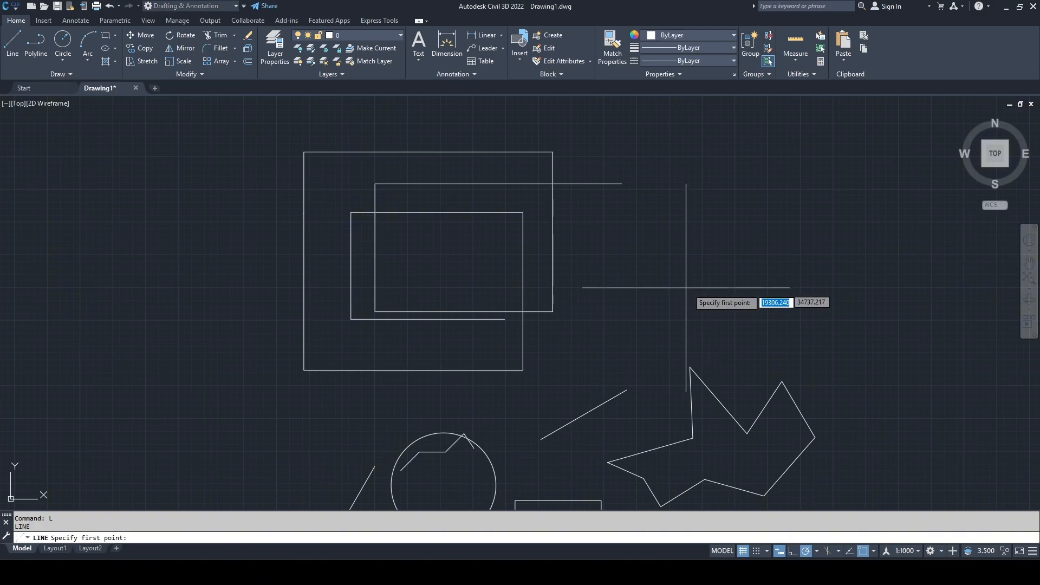
pyautogui.moveTo(700, 287); pyautogui.dragTo(558, 332, button='middle')
pyautogui.scroll(4, 538, 314)
pyautogui.scroll(-2, 461, 321)
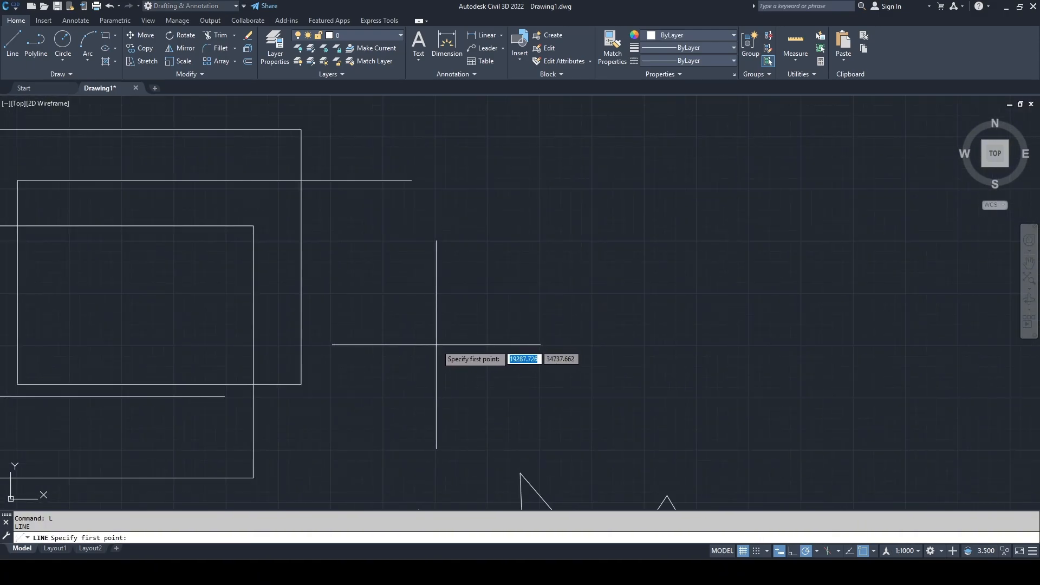
pyautogui.click(437, 344)
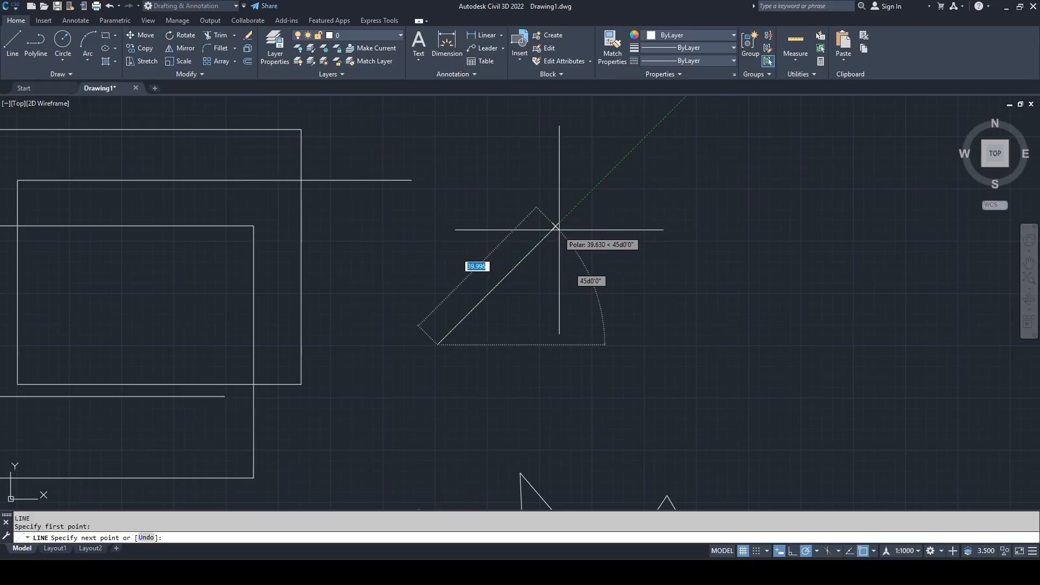
pyautogui.click(643, 139)
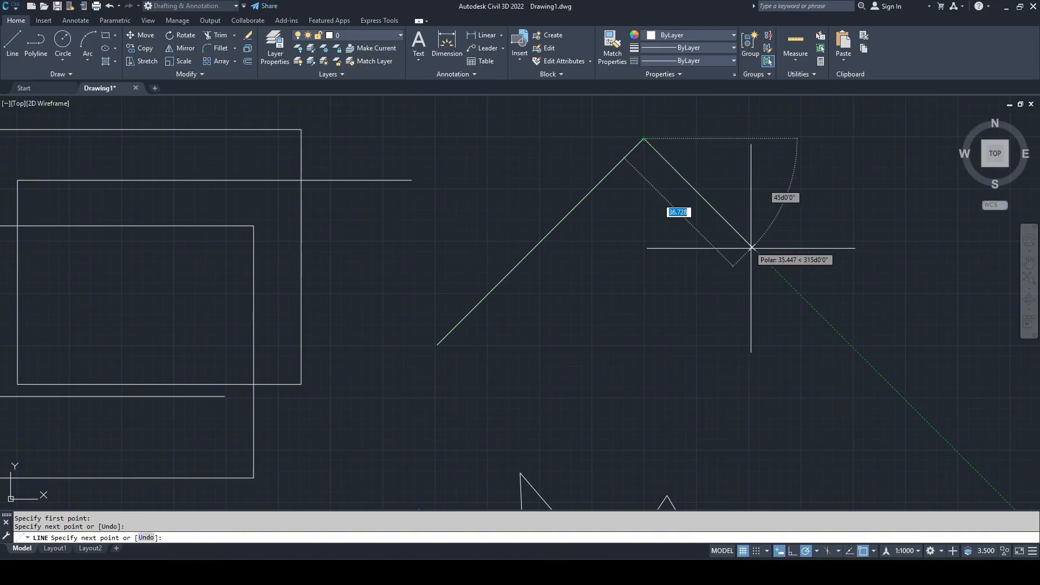
pyautogui.click(824, 350)
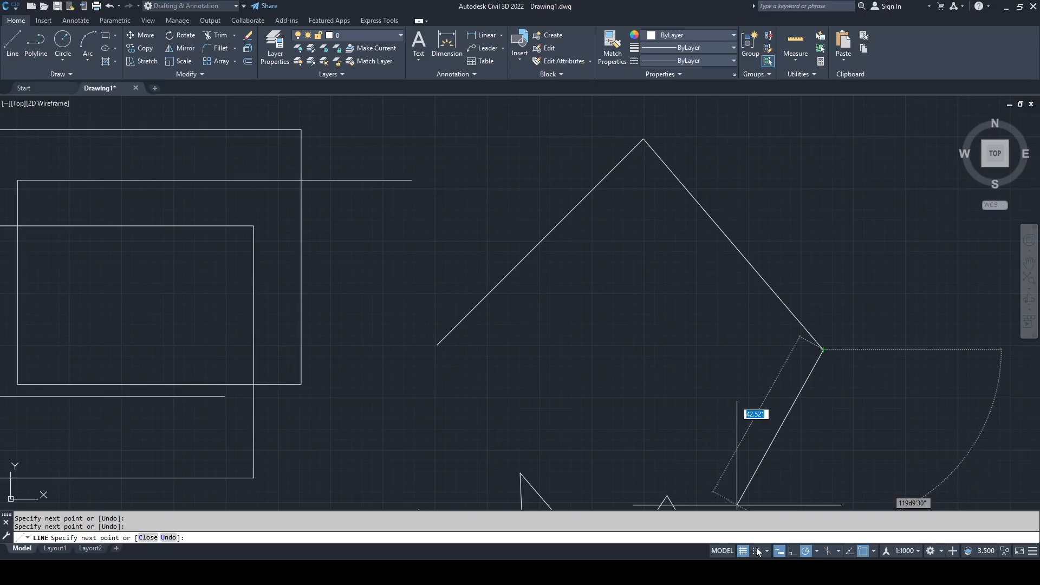
# Step: Add a 100-unit segment at 45° to the end of the connected lines and finish the line
pyautogui.moveTo(871, 228)
pyautogui.mouseDown(button='middle')
pyautogui.moveTo(629, 248)
pyautogui.moveTo(566, 241)
pyautogui.mouseUp(button='middle')
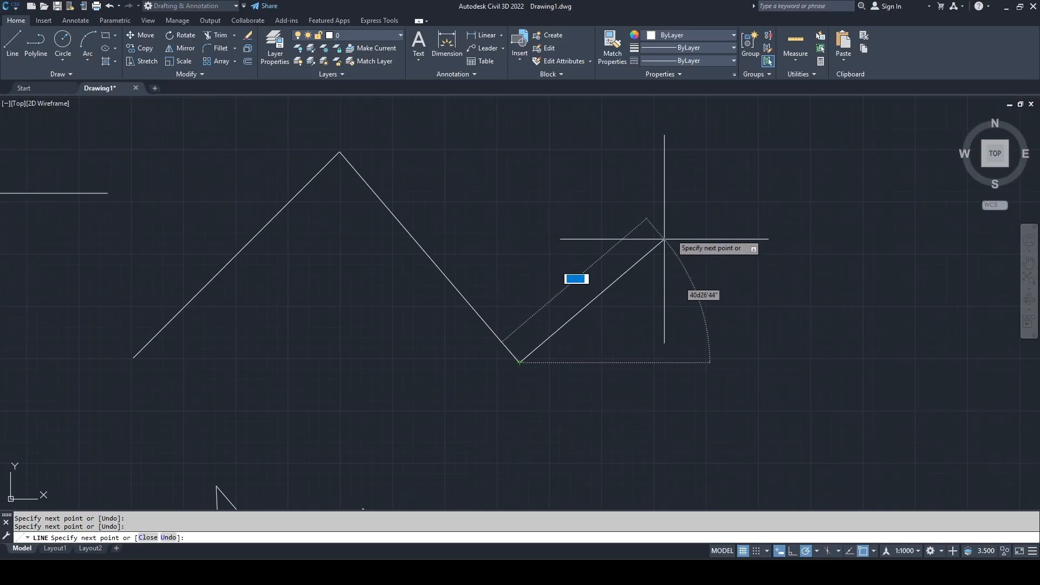
pyautogui.moveTo(708, 190); pyautogui.dragTo(547, 342, button='middle')
pyautogui.scroll(-2, 642, 239)
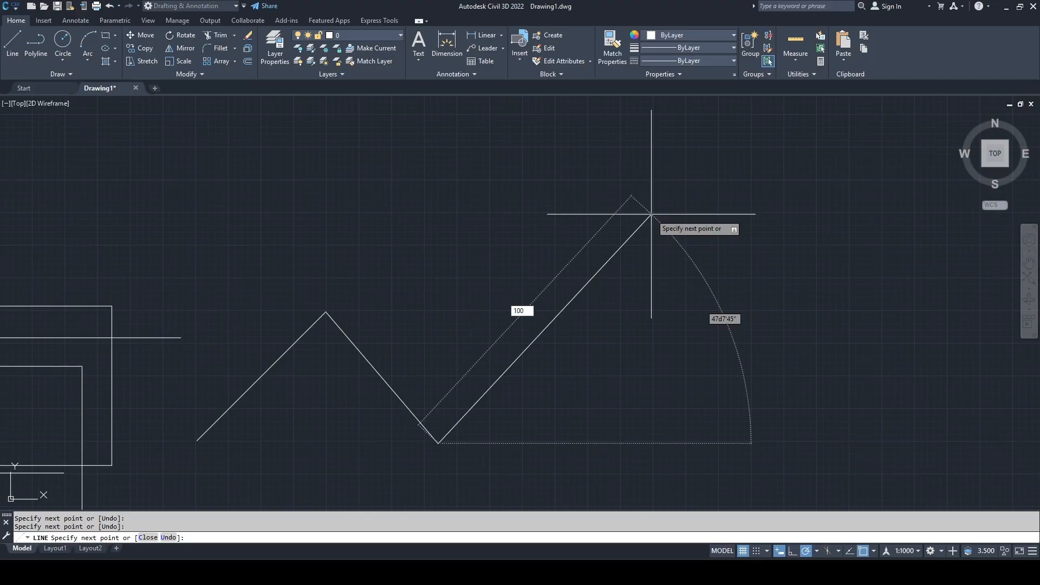
pyautogui.press('Tab')
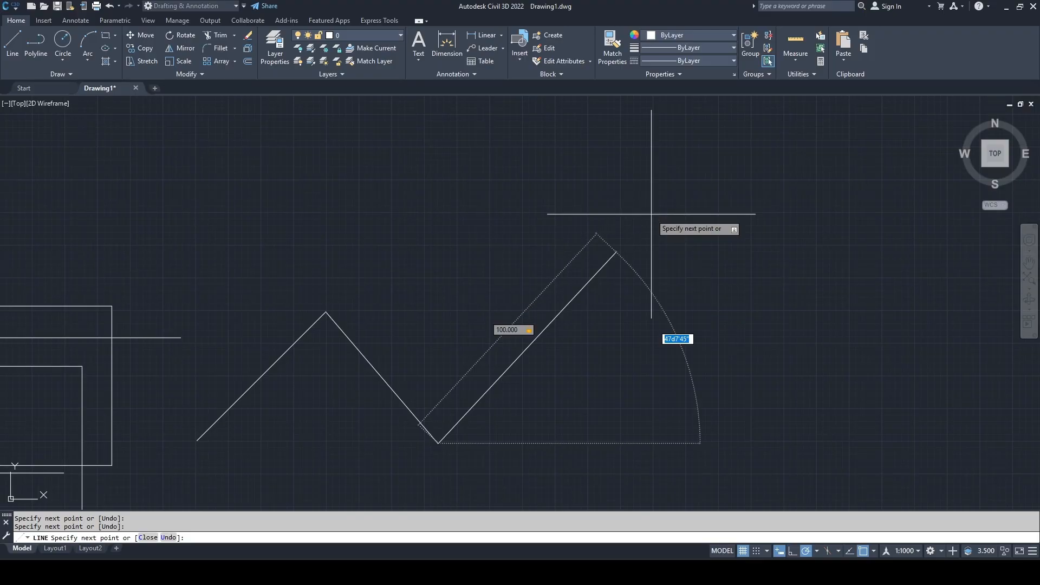
pyautogui.write('45')
pyautogui.press('Return')
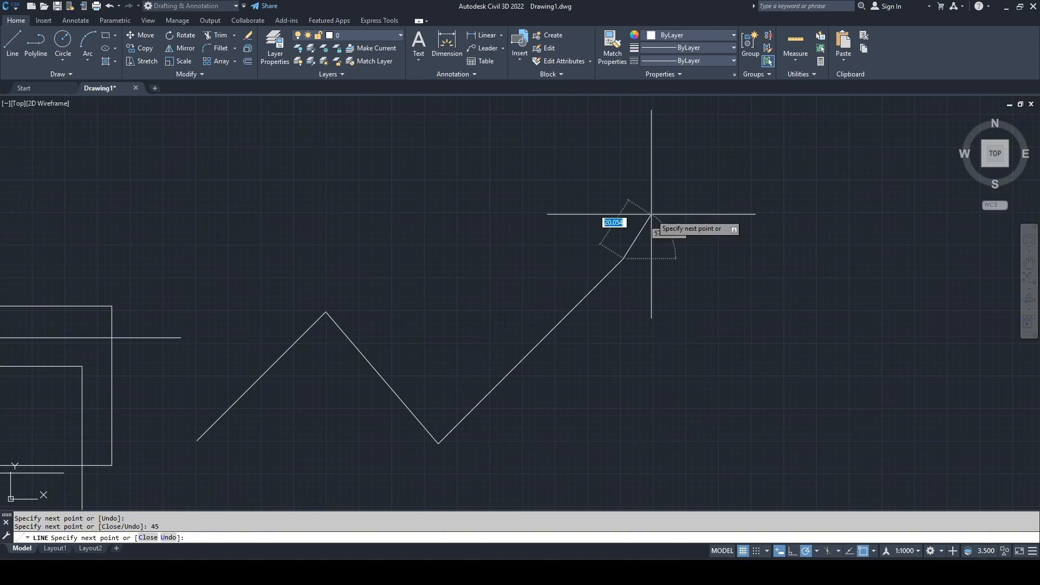
pyautogui.press('Escape')
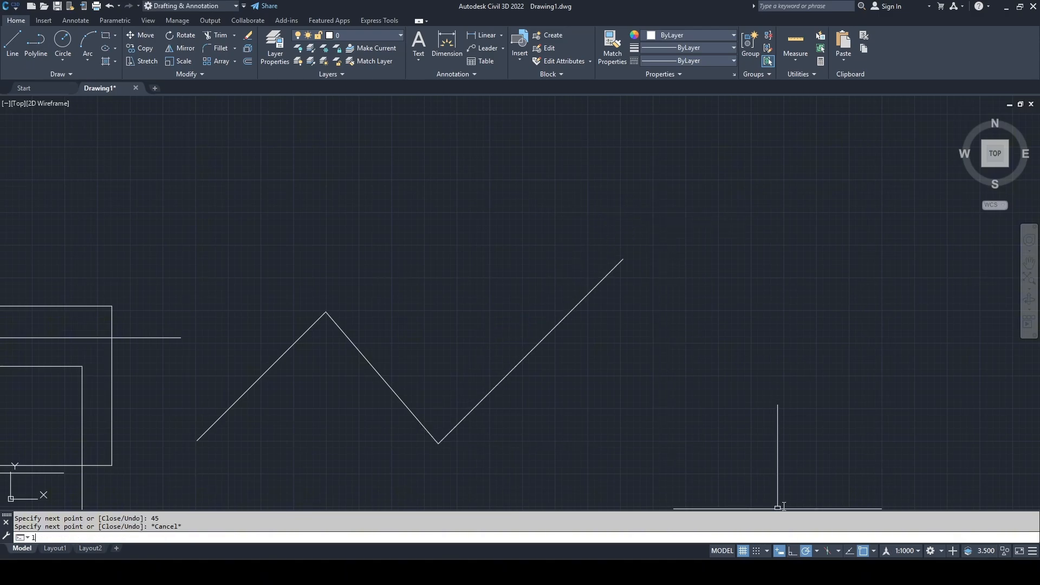
# Step: Draw a new chain of lines right of the 100-unit segment, following the polar angles 45°, 135° and 45°
pyautogui.press('Return')
pyautogui.click(630, 365)
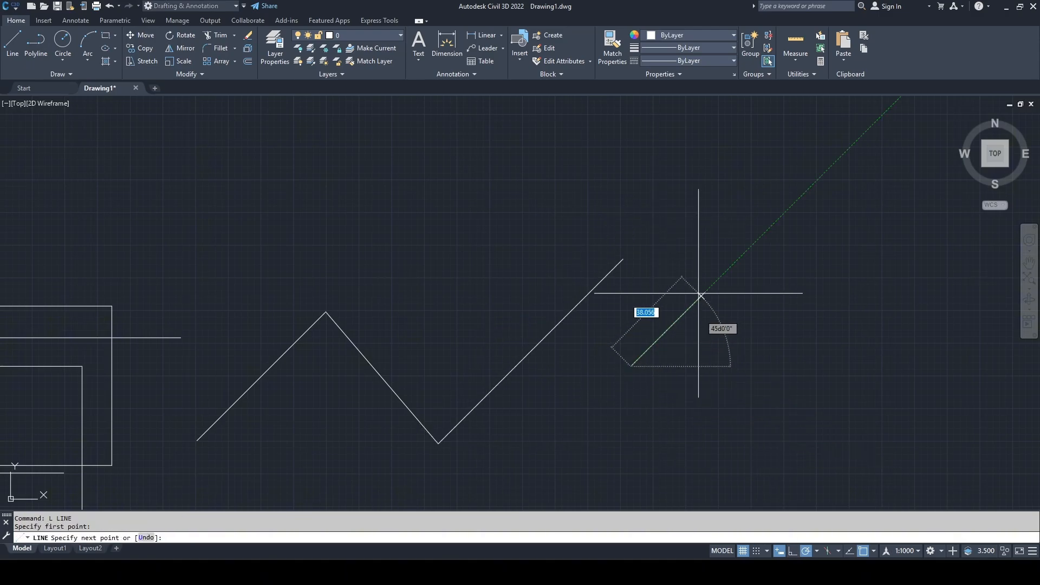
pyautogui.click(750, 247)
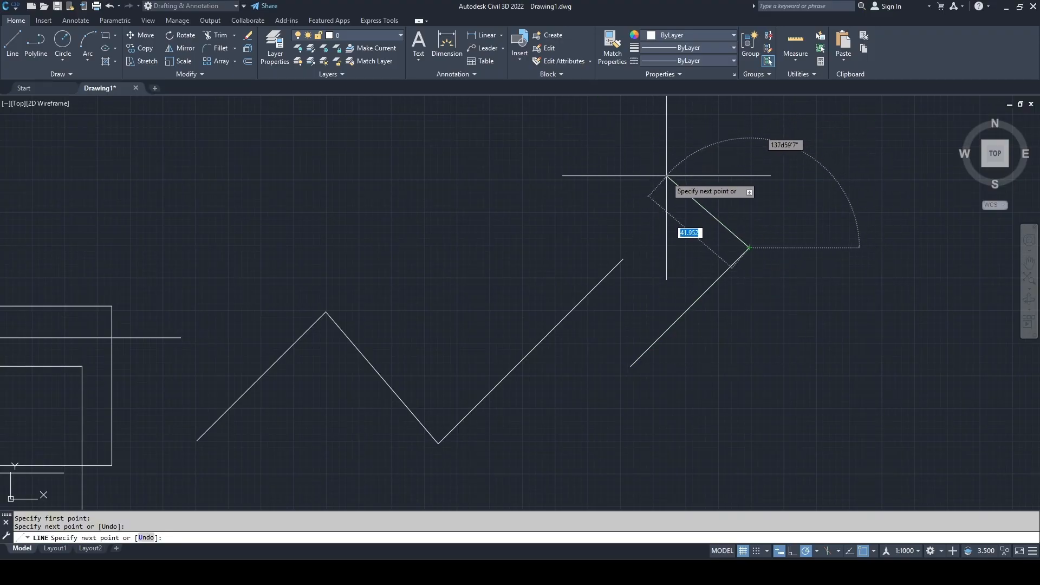
pyautogui.scroll(-2, 623, 228)
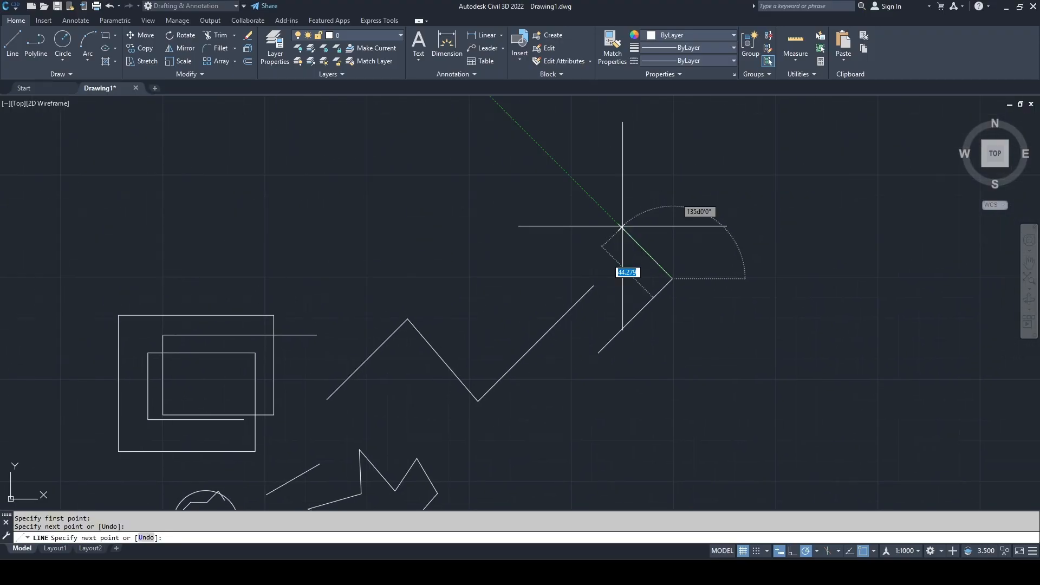
pyautogui.click(602, 207)
pyautogui.moveTo(710, 168); pyautogui.dragTo(578, 305, button='middle')
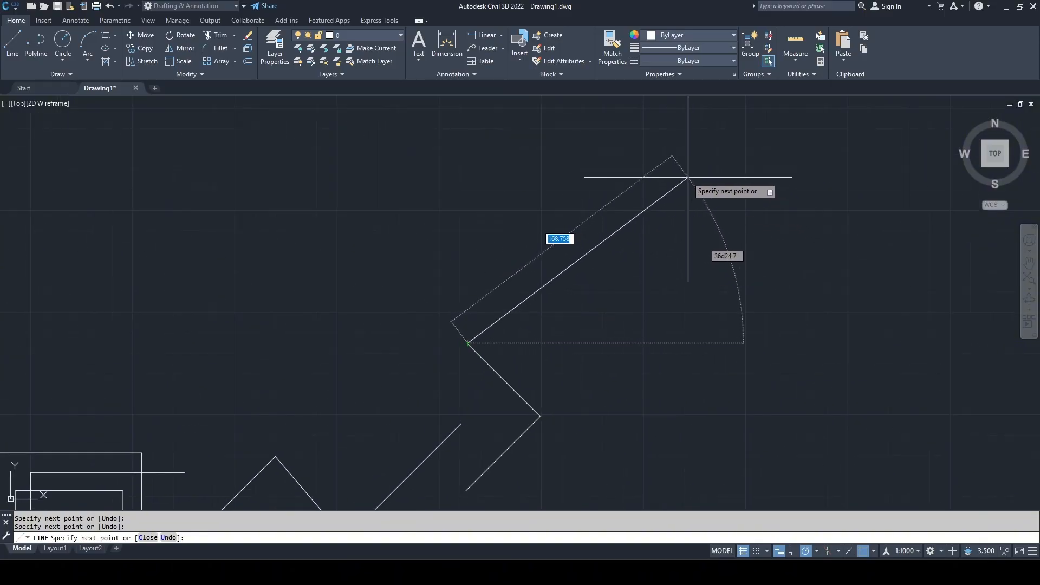
pyautogui.click(652, 159)
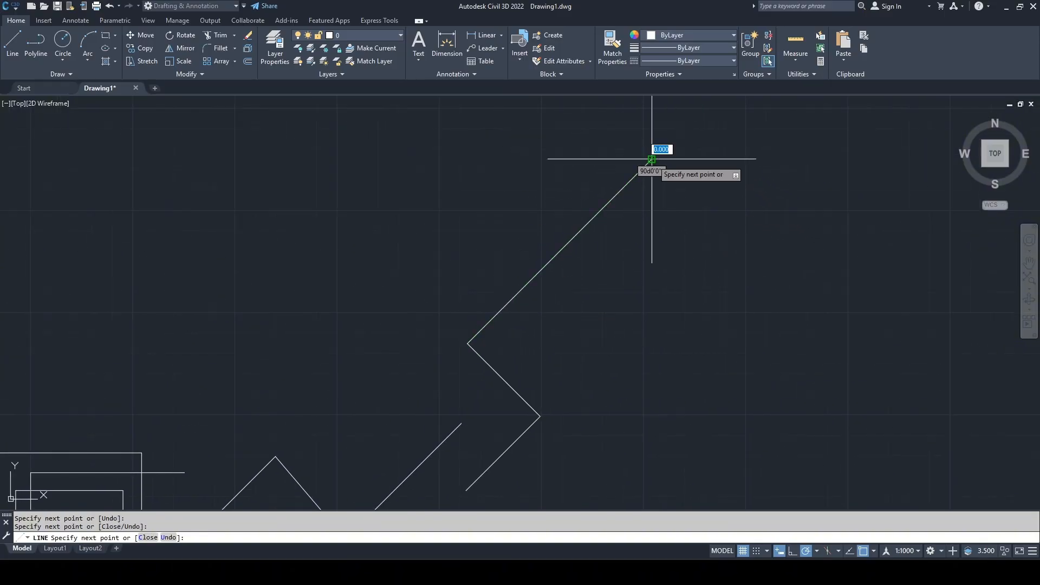
# Step: Set the polar tracking increment to 5° and add a segment about 50 units long at 5° to the chain's upper end
pyautogui.click(817, 552)
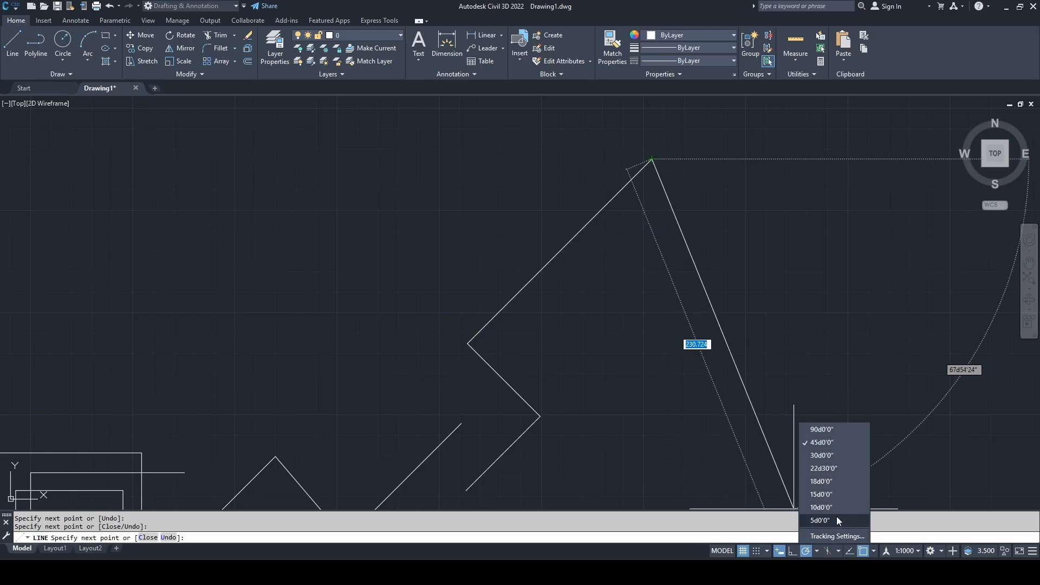
pyautogui.click(838, 518)
pyautogui.moveTo(754, 181); pyautogui.dragTo(585, 360, button='middle')
pyautogui.scroll(4, 587, 353)
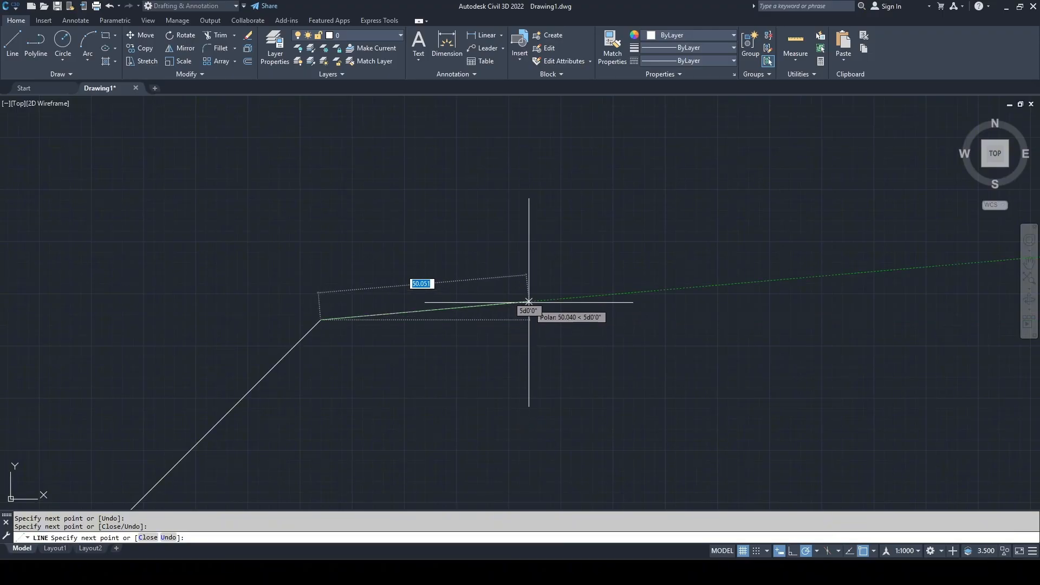
pyautogui.click(529, 301)
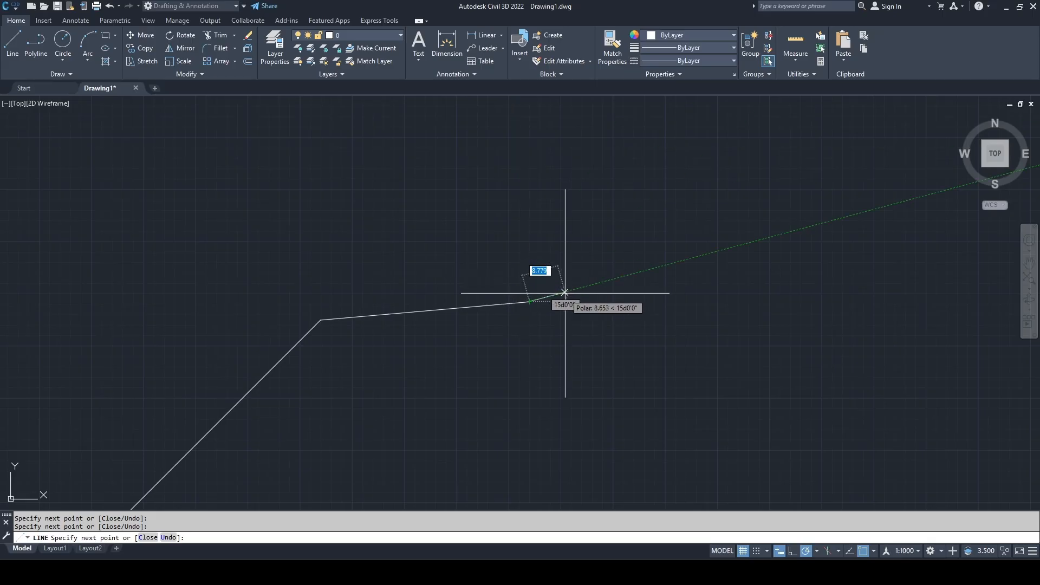
# Step: Check the polar tracking angle increments and end the line chain after the 5° segment
pyautogui.click(817, 550)
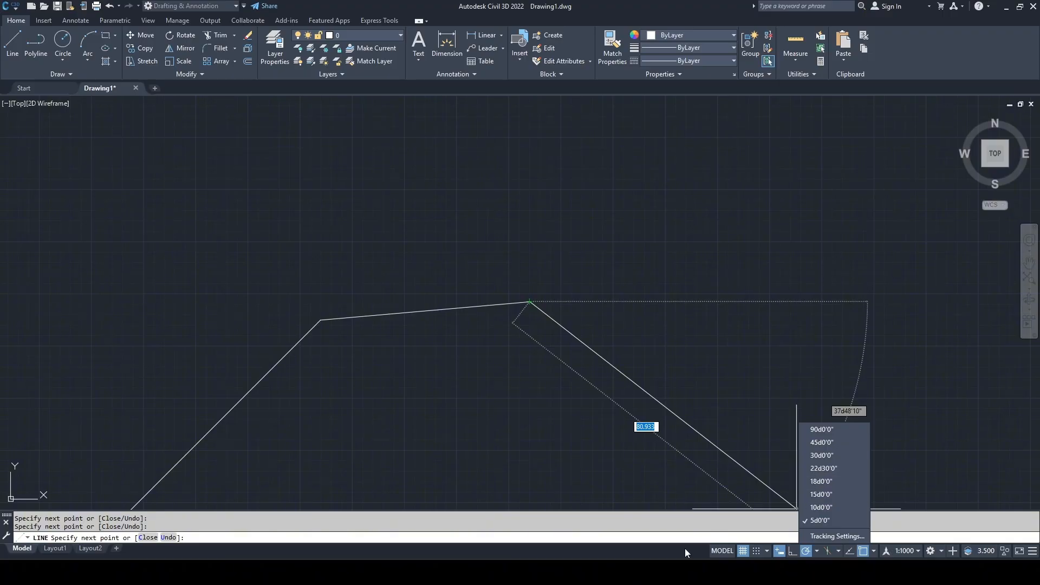
pyautogui.press('Escape')
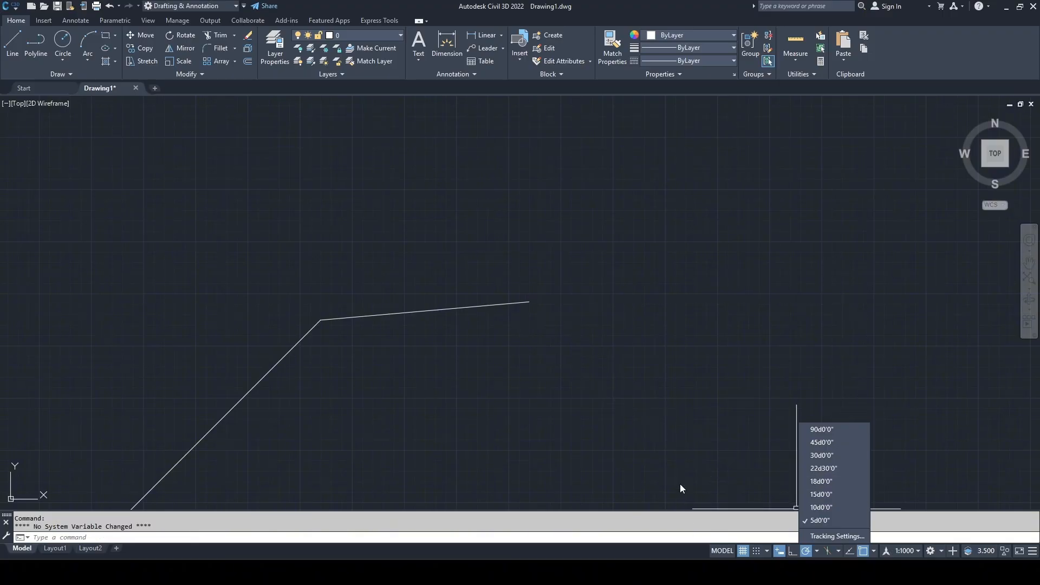
pyautogui.click(685, 546)
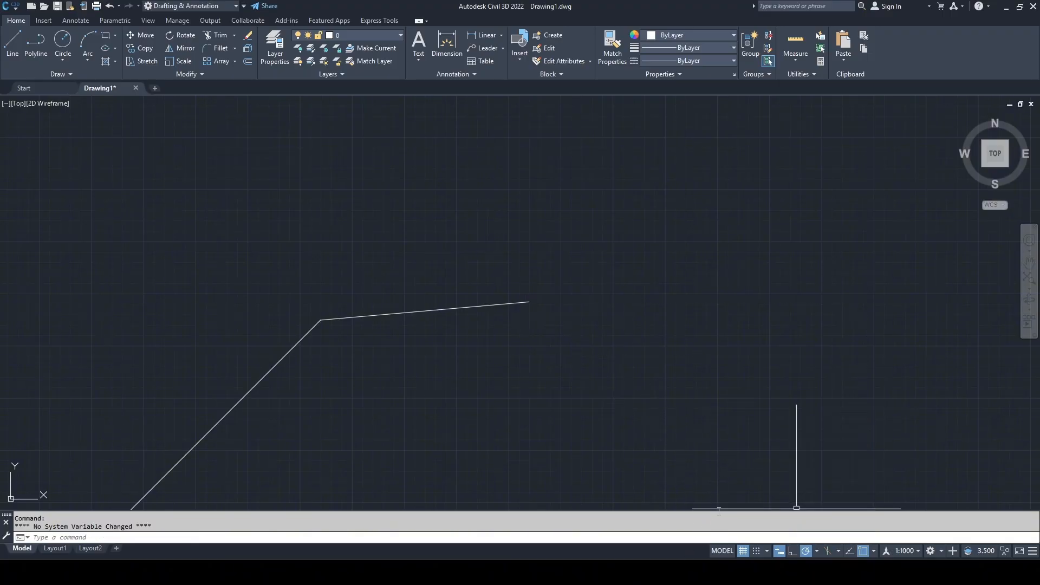
# Step: Switch isometric drafting on with isoplane Left, return to orthographic drafting, and view the available isoplane options
pyautogui.click(828, 550)
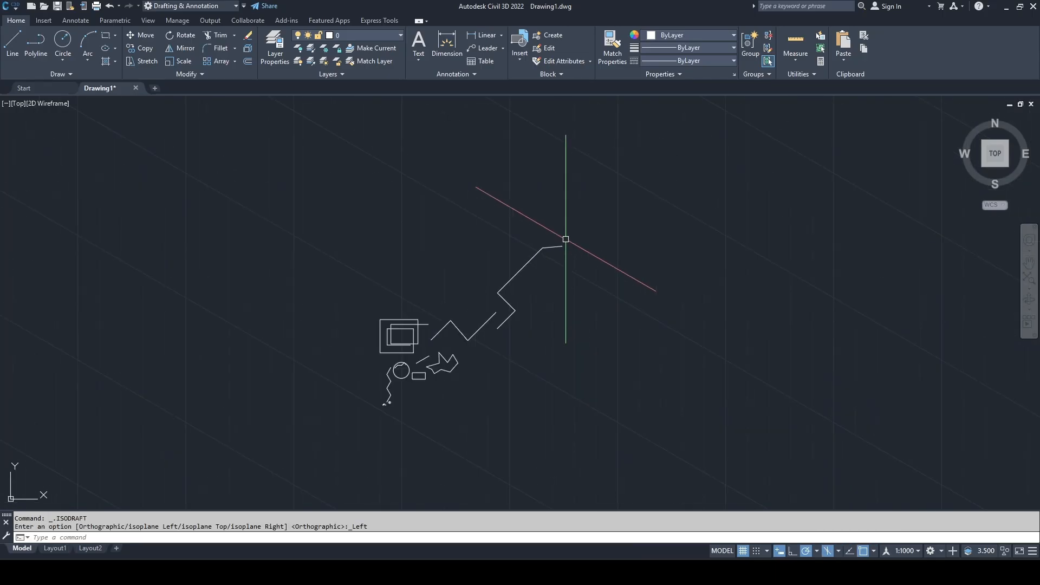
pyautogui.scroll(4, 579, 297)
pyautogui.moveTo(506, 316); pyautogui.dragTo(553, 281, button='middle')
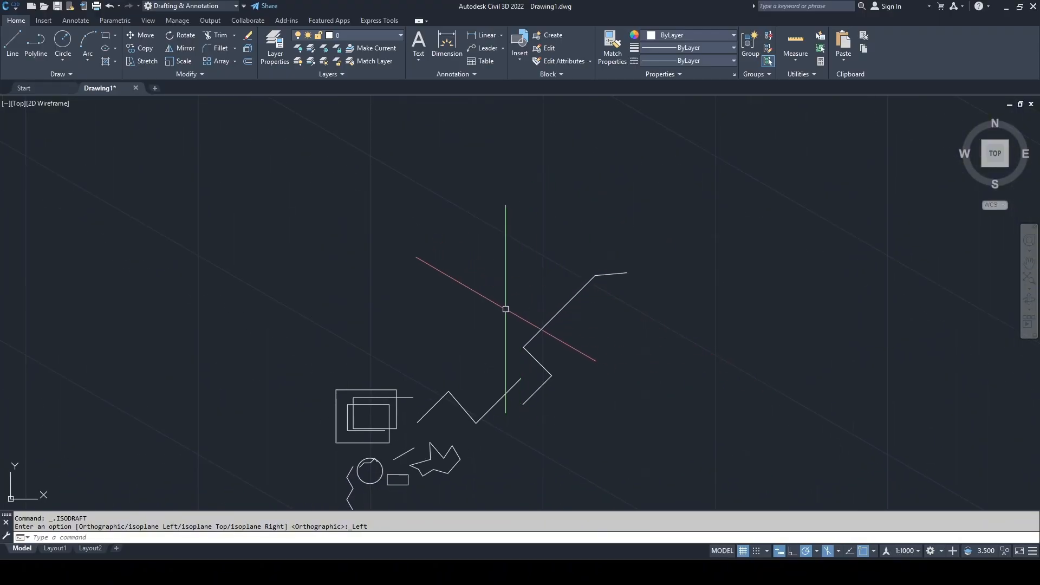
pyautogui.moveTo(608, 287)
pyautogui.mouseDown(button='middle')
pyautogui.moveTo(564, 320)
pyautogui.moveTo(462, 342)
pyautogui.mouseUp(button='middle')
pyautogui.scroll(-2, 565, 320)
pyautogui.scroll(2, 462, 342)
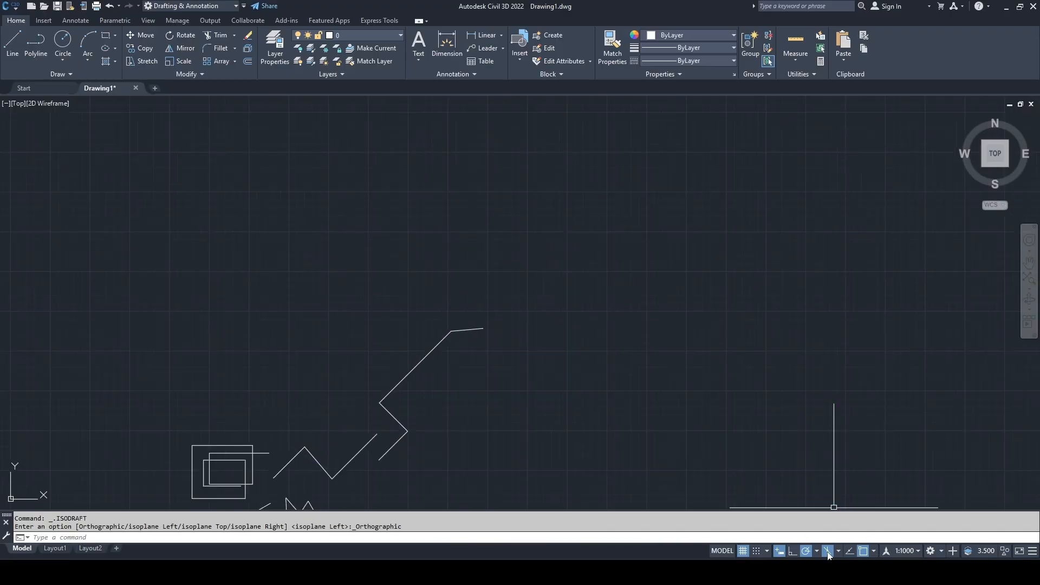
pyautogui.scroll(5, 535, 337)
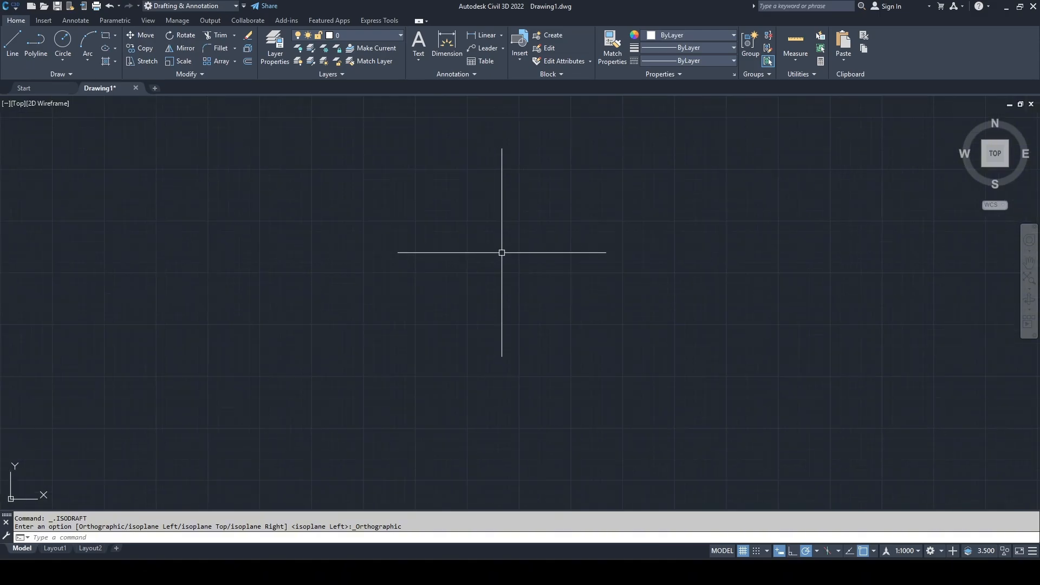
pyautogui.click(840, 553)
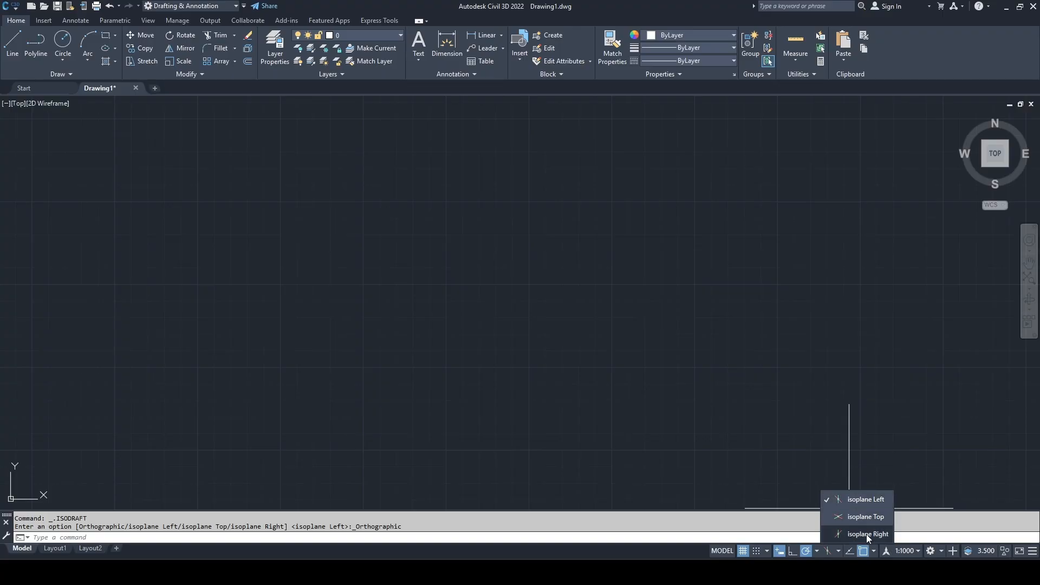
pyautogui.press('Escape')
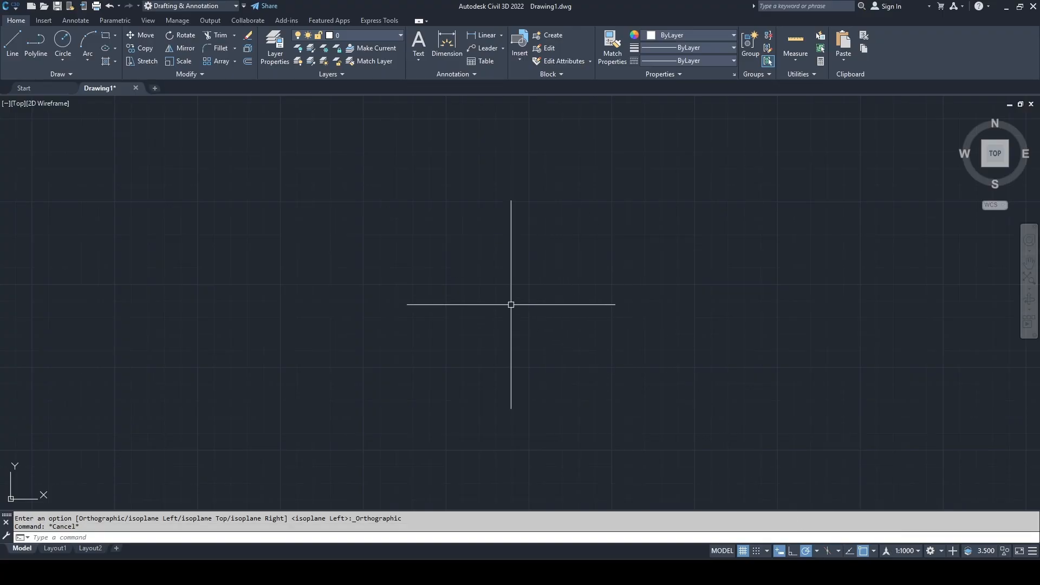
# Step: Locate the existing isometric cube in the drawing and examine it beside an empty area
pyautogui.scroll(-4, 591, 382)
pyautogui.moveTo(550, 385); pyautogui.dragTo(548, 147, button='middle')
pyautogui.scroll(1, 423, 251)
pyautogui.scroll(-2, 691, 303)
pyautogui.moveTo(387, 264)
pyautogui.mouseDown(button='middle')
pyautogui.moveTo(692, 301)
pyautogui.moveTo(477, 273)
pyautogui.mouseUp(button='middle')
pyautogui.scroll(1, 681, 302)
pyautogui.scroll(3, 477, 272)
pyautogui.scroll(-3, 808, 322)
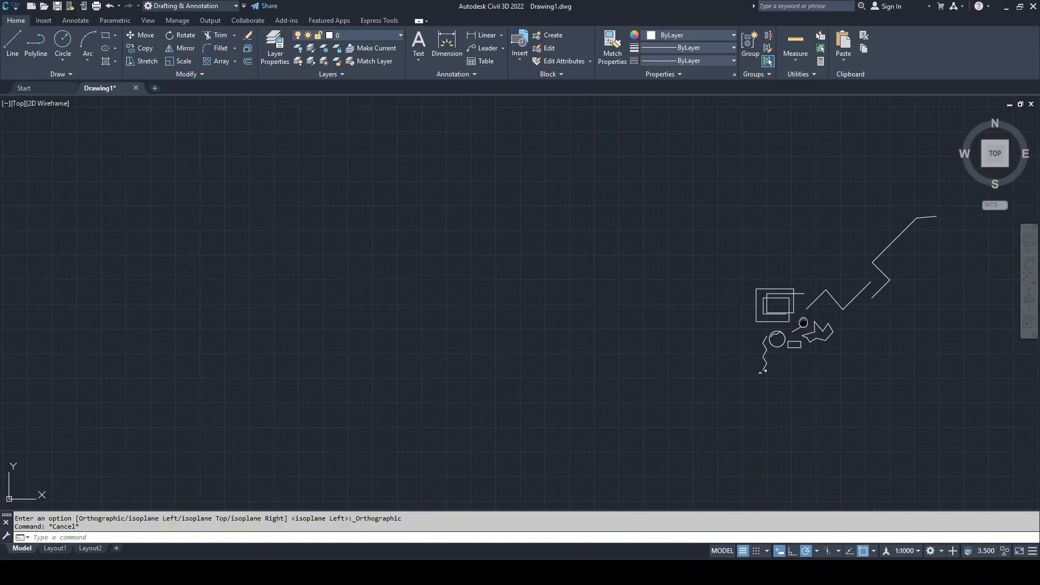
pyautogui.scroll(3, 622, 307)
pyautogui.moveTo(807, 322)
pyautogui.mouseDown(button='middle')
pyautogui.moveTo(656, 260)
pyautogui.moveTo(688, 269)
pyautogui.moveTo(480, 295)
pyautogui.moveTo(408, 343)
pyautogui.mouseUp(button='middle')
pyautogui.scroll(7, 599, 322)
pyautogui.scroll(-1, 490, 294)
pyautogui.moveTo(496, 294); pyautogui.dragTo(447, 288, button='middle')
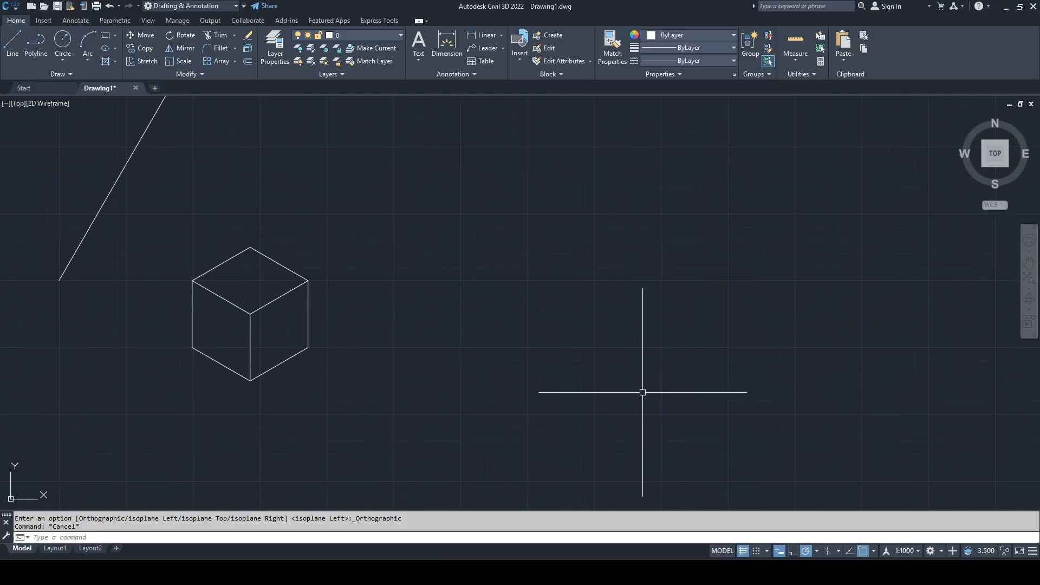
# Step: Turn on isometric drafting with isoplane Left, and enable snap mode
pyautogui.click(829, 552)
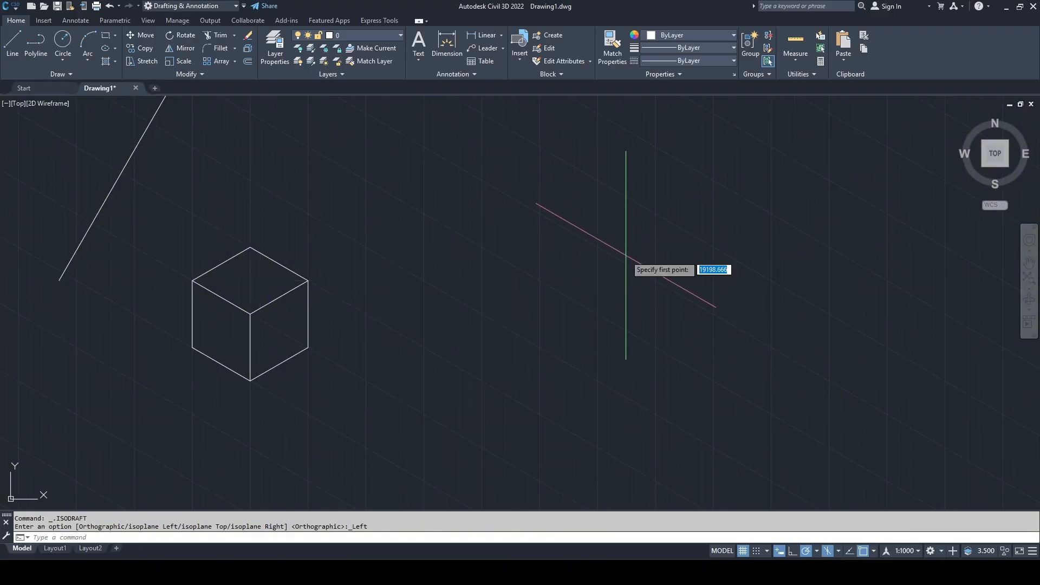
pyautogui.scroll(4, 511, 318)
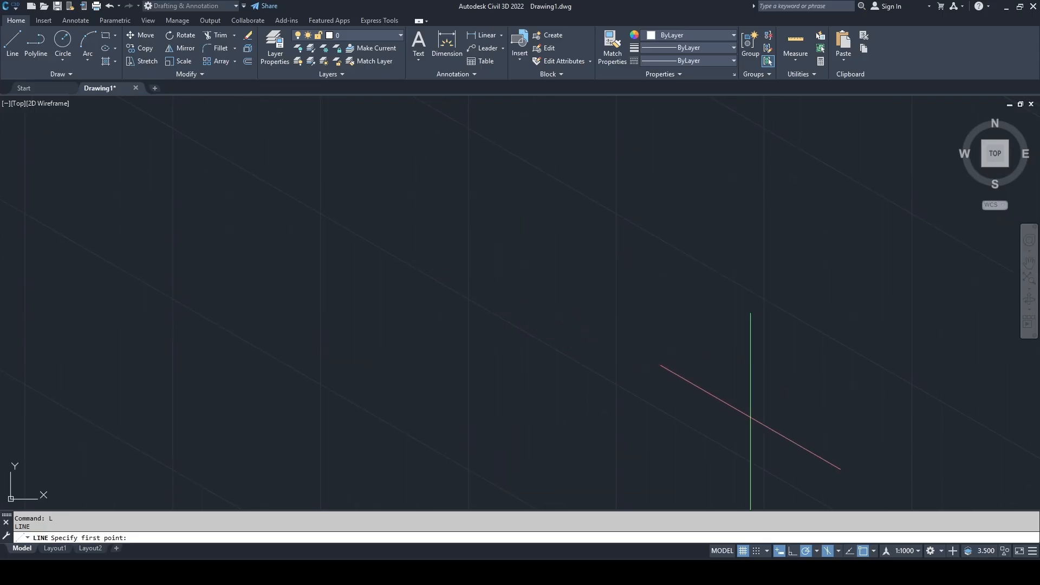
pyautogui.click(839, 551)
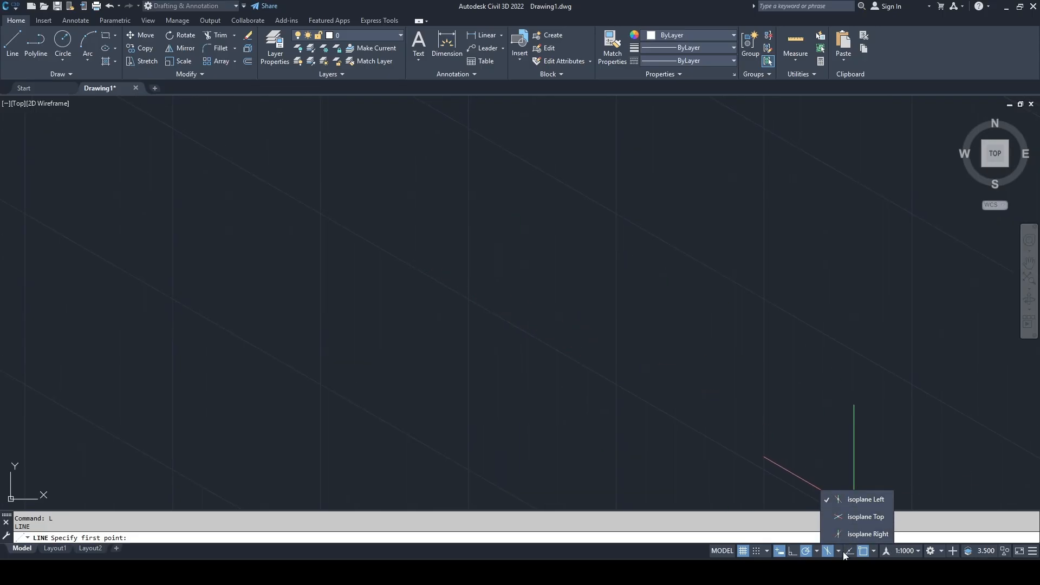
pyautogui.click(840, 552)
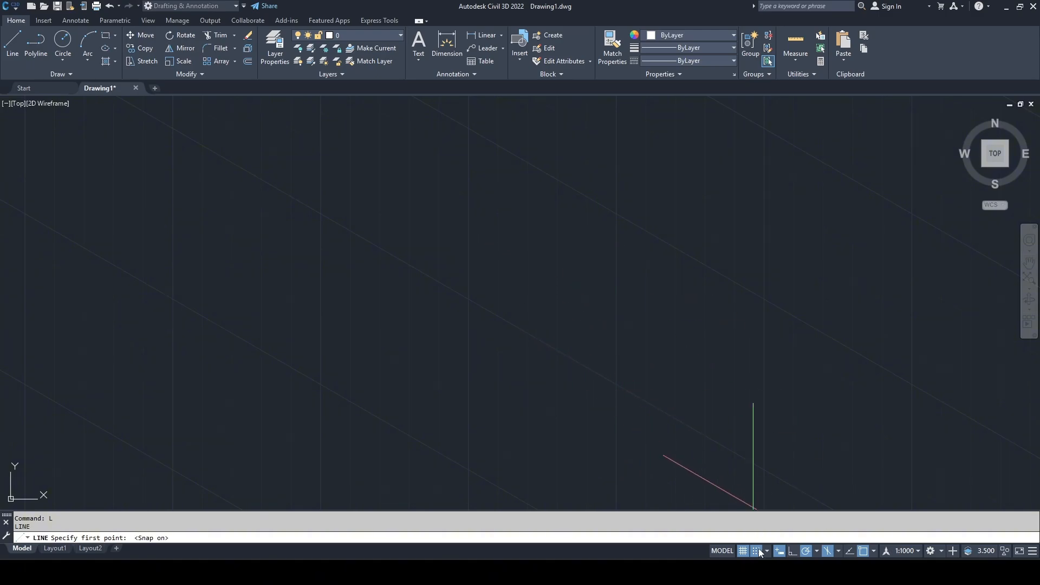
# Step: Change the snap type from Polar Snap to Grid Snap and cancel the started line
pyautogui.scroll(-3, 601, 439)
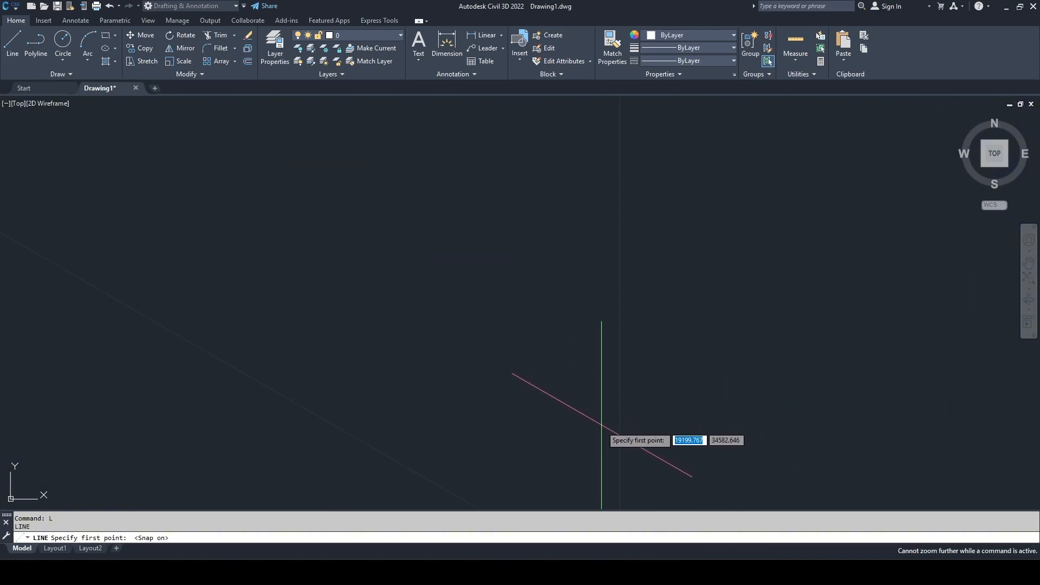
pyautogui.moveTo(614, 413); pyautogui.dragTo(614, 316, button='middle')
pyautogui.scroll(-10, 615, 334)
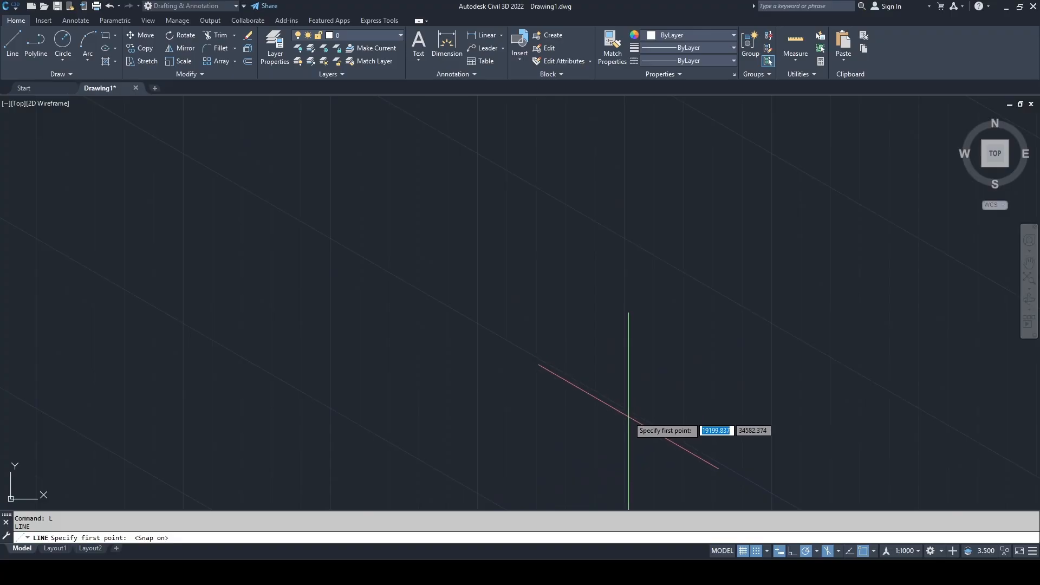
pyautogui.click(628, 410)
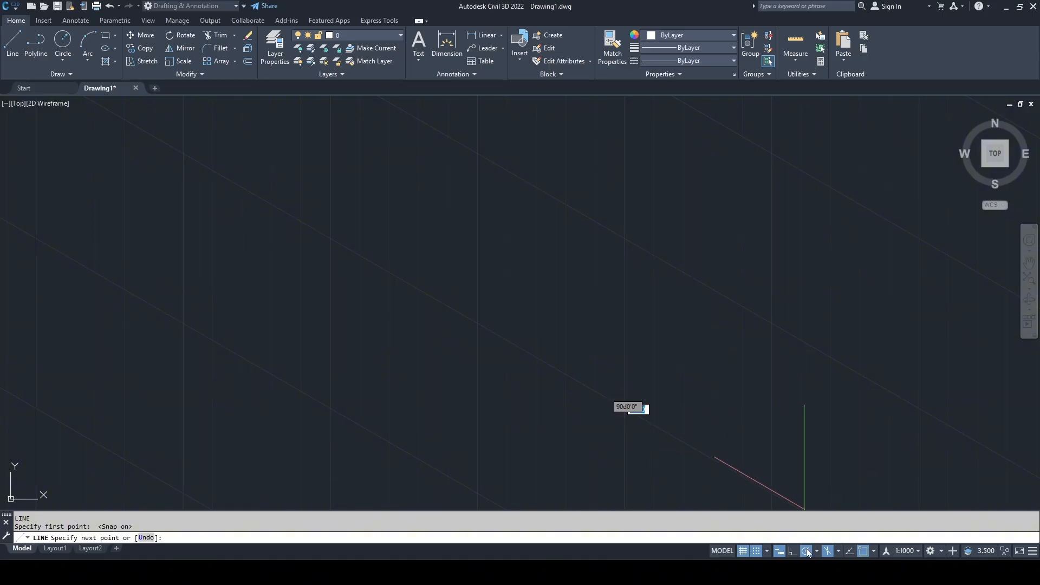
pyautogui.click(765, 550)
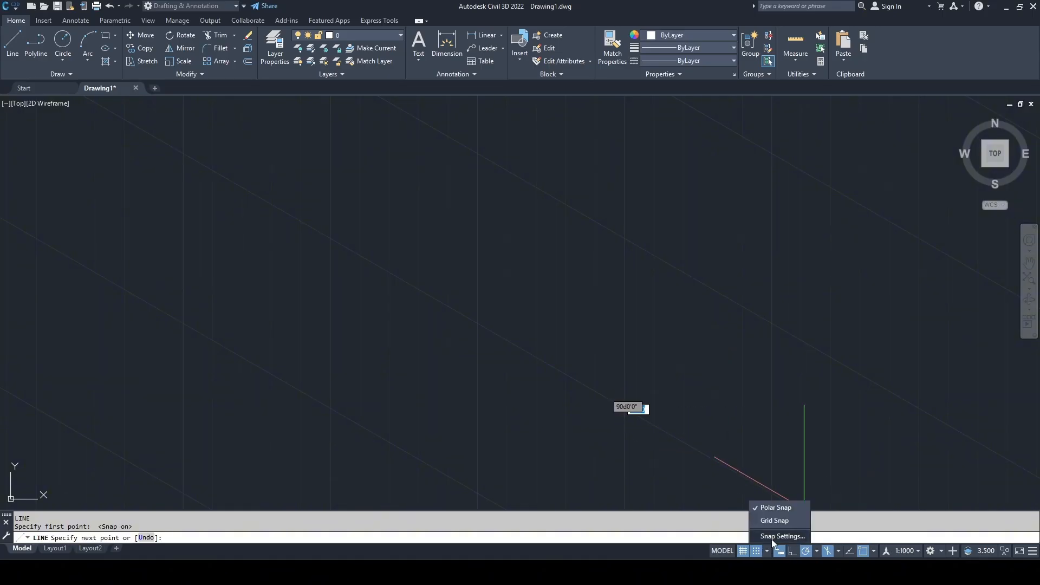
pyautogui.click(775, 520)
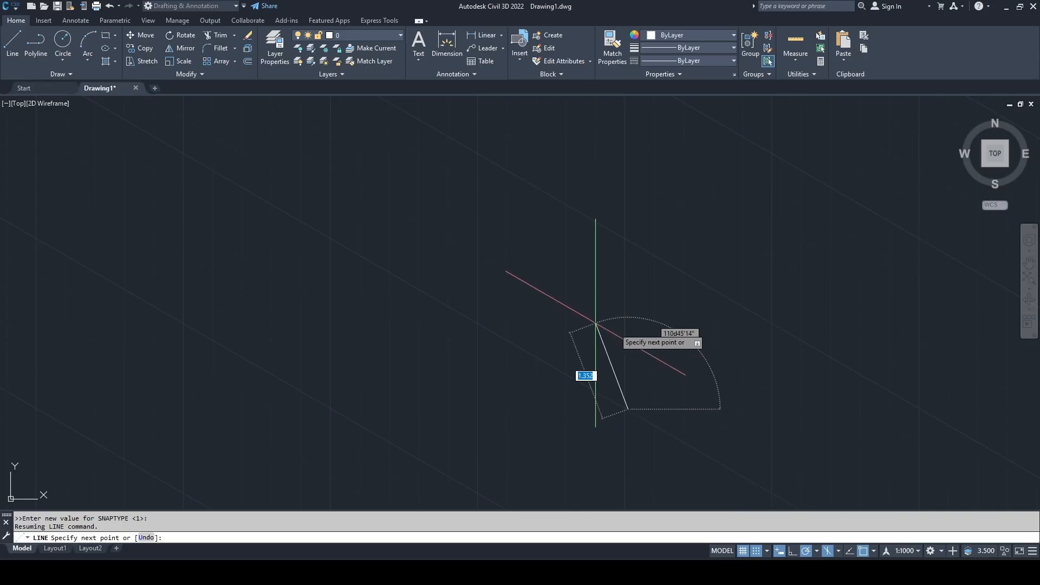
pyautogui.press('Escape')
# Step: Draw the left face of an isometric cube as a closed four-sided outline with 2.5-unit sides, snapping to grid points
pyautogui.write('L')
pyautogui.press('Return')
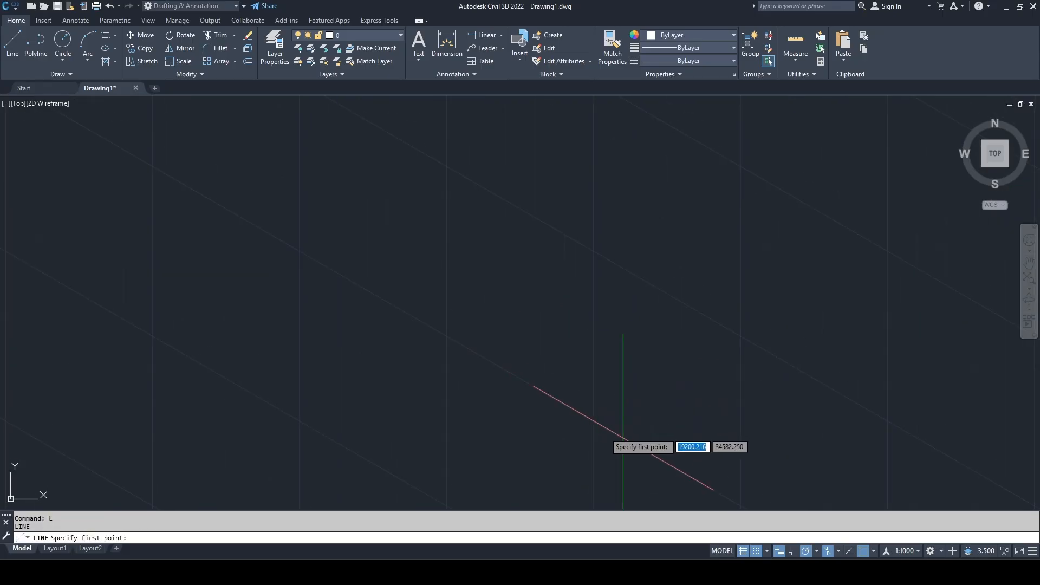
pyautogui.click(595, 420)
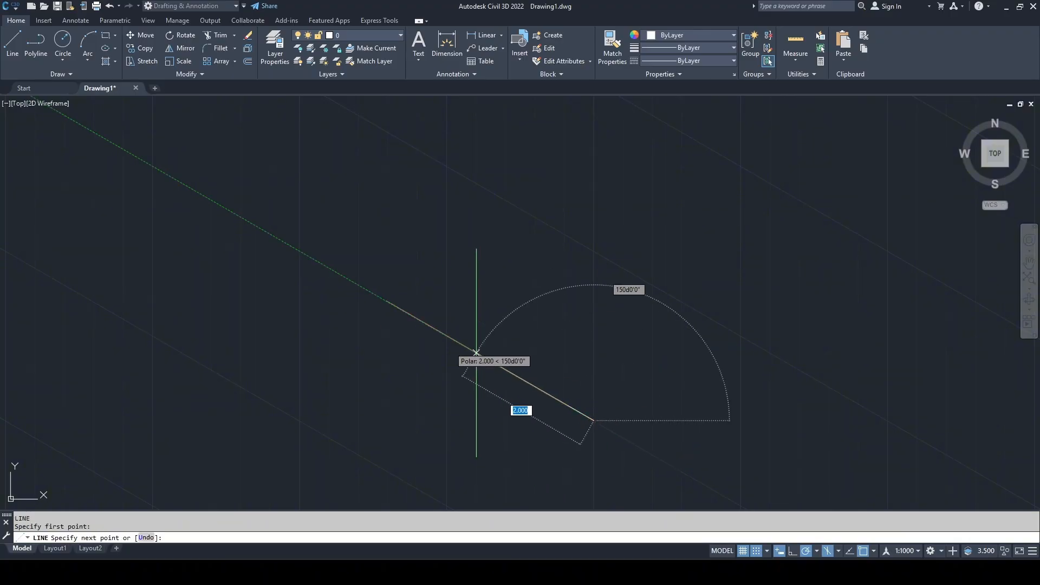
pyautogui.click(447, 336)
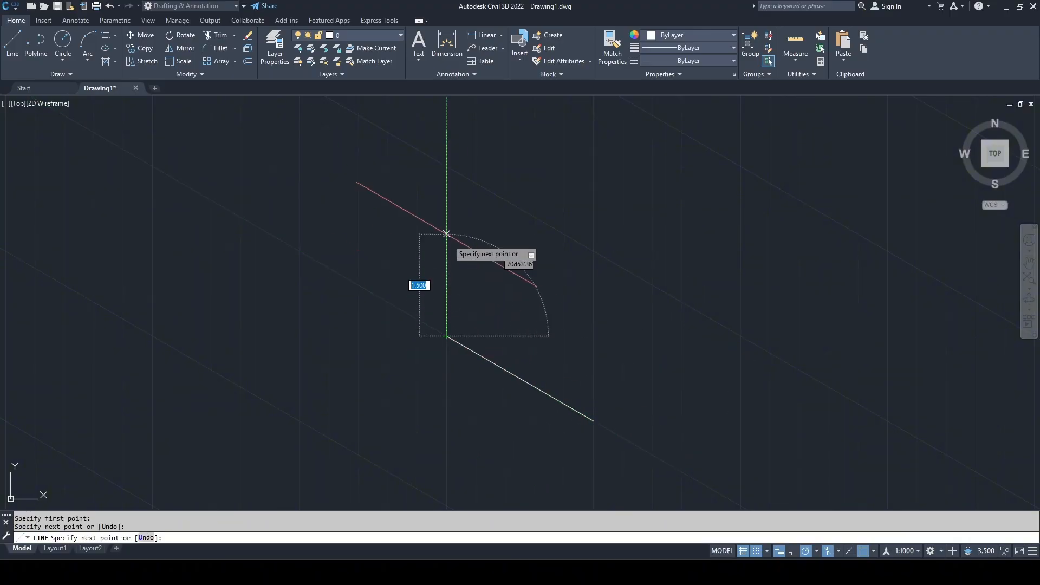
pyautogui.click(447, 167)
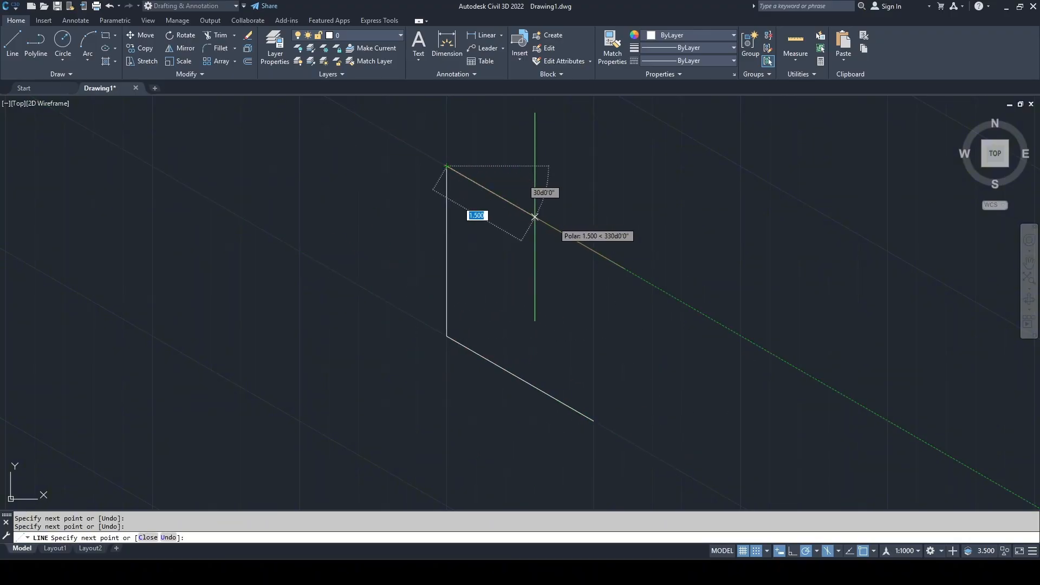
pyautogui.click(595, 252)
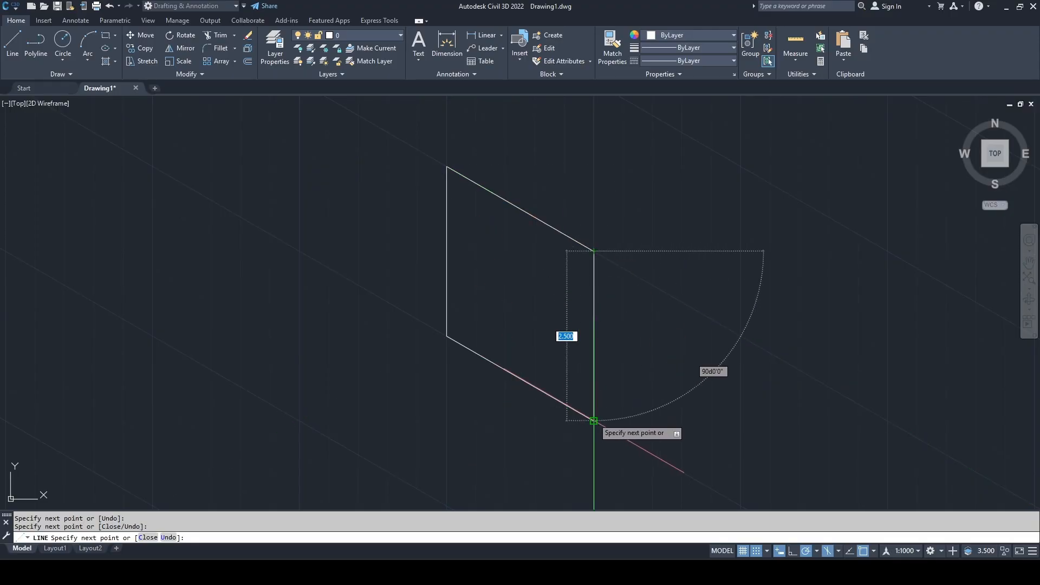
pyautogui.click(594, 418)
pyautogui.press('Escape')
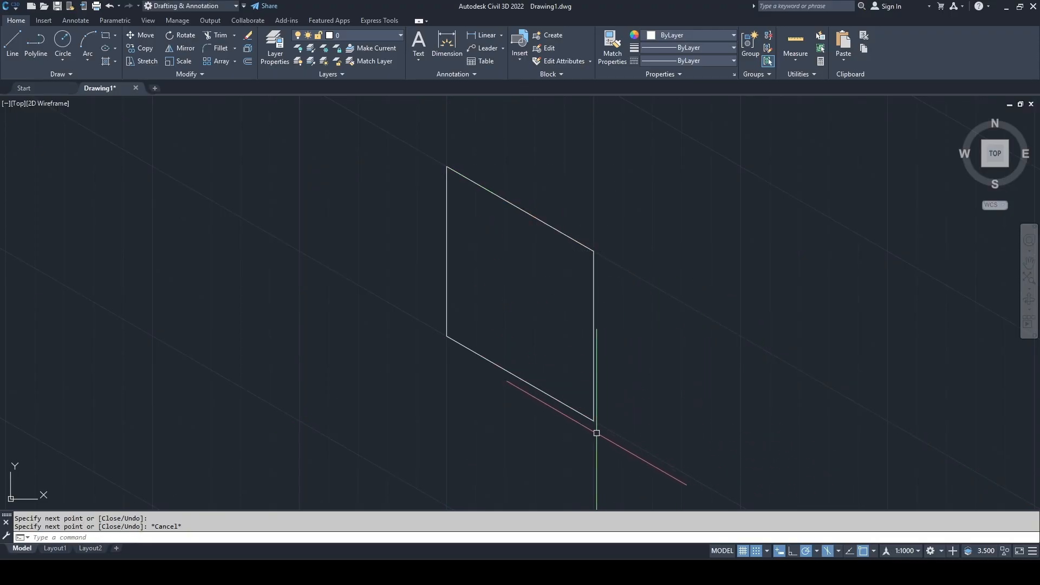
# Step: Switch to isoplane Right and draw the cube's right face with 2.5-unit sides, sharing the left face's right vertical edge
pyautogui.scroll(-2, 648, 278)
pyautogui.moveTo(648, 278); pyautogui.dragTo(588, 307, button='middle')
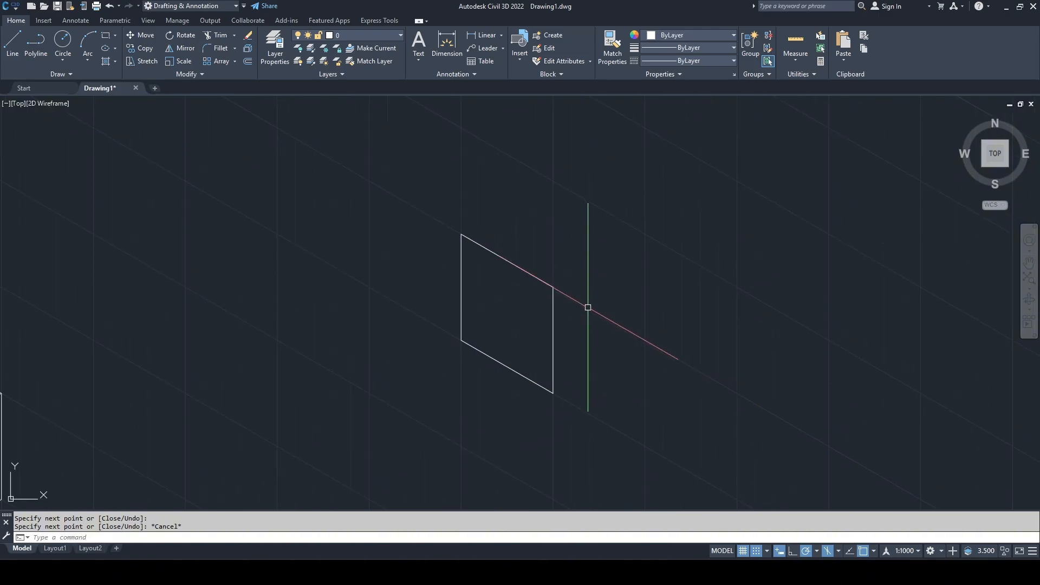
pyautogui.click(840, 549)
pyautogui.click(860, 535)
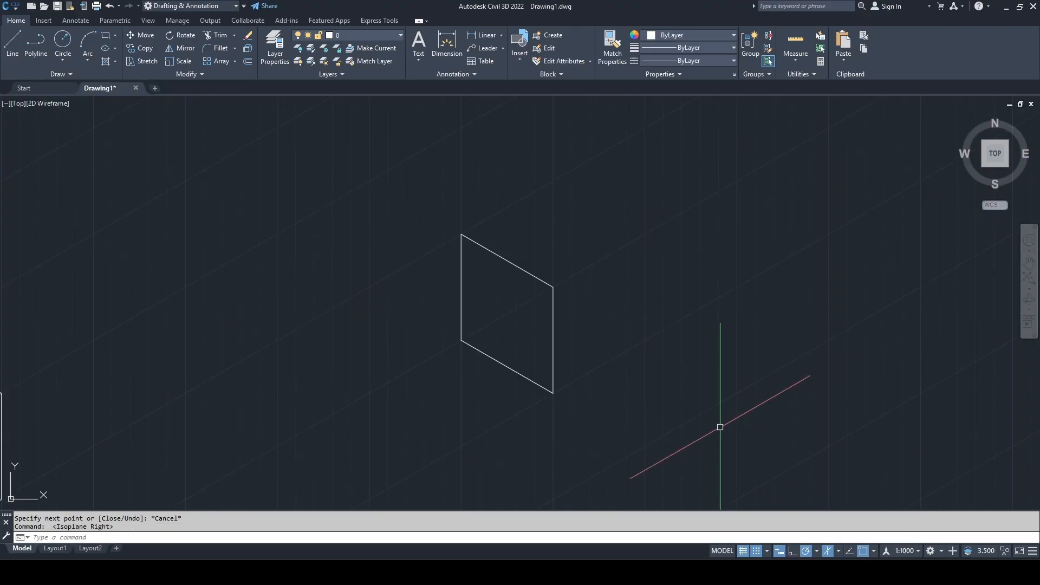
pyautogui.moveTo(618, 304); pyautogui.dragTo(597, 327, button='middle')
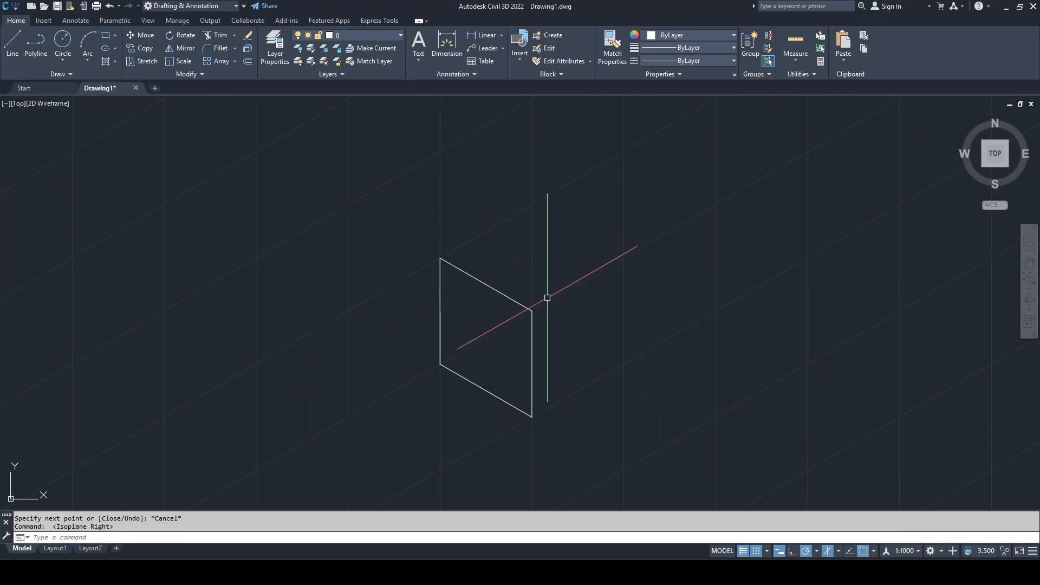
pyautogui.write('l')
pyautogui.press('Return')
pyautogui.click(533, 311)
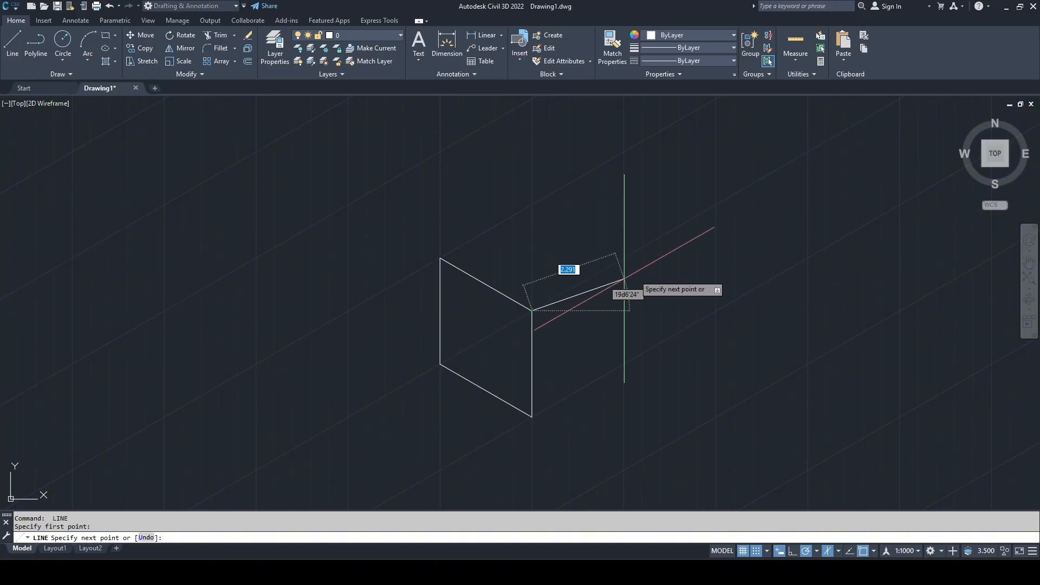
pyautogui.click(624, 259)
pyautogui.click(624, 363)
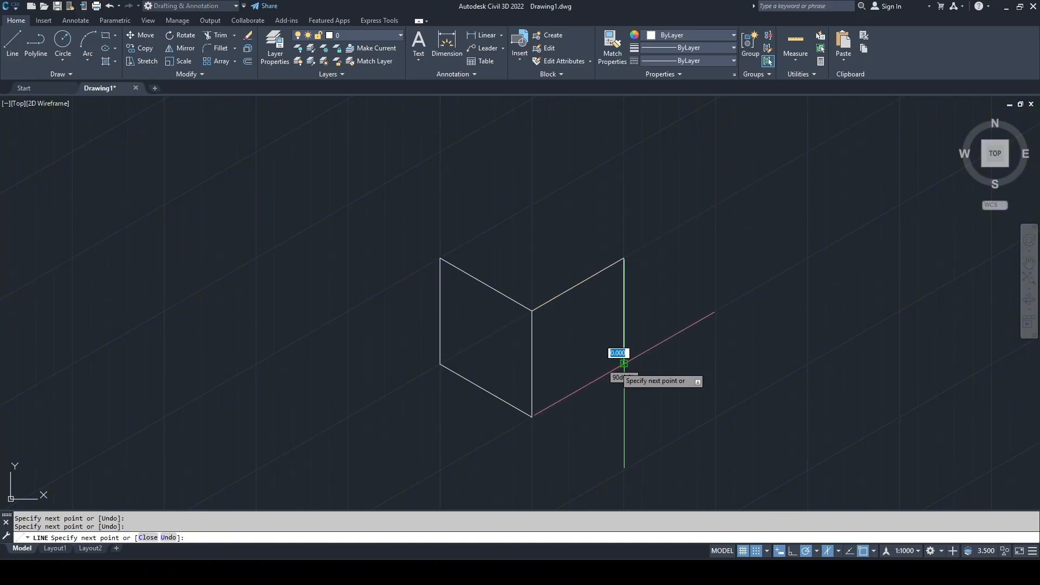
pyautogui.click(532, 416)
pyautogui.press('Escape')
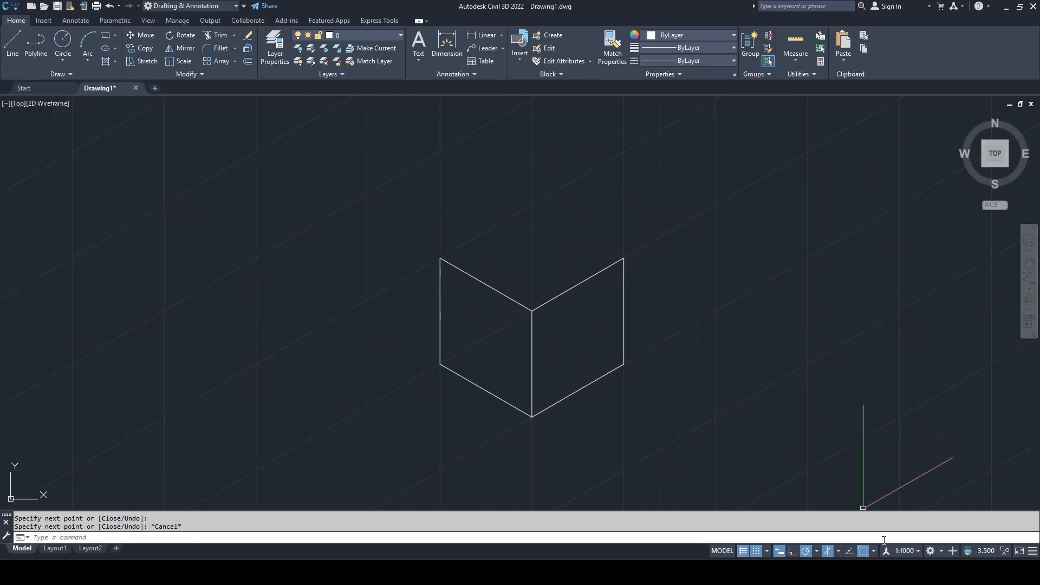
# Step: Switch to isoplane Top and draw the cube's two back top edges between the left and right faces' upper outer corners
pyautogui.click(840, 550)
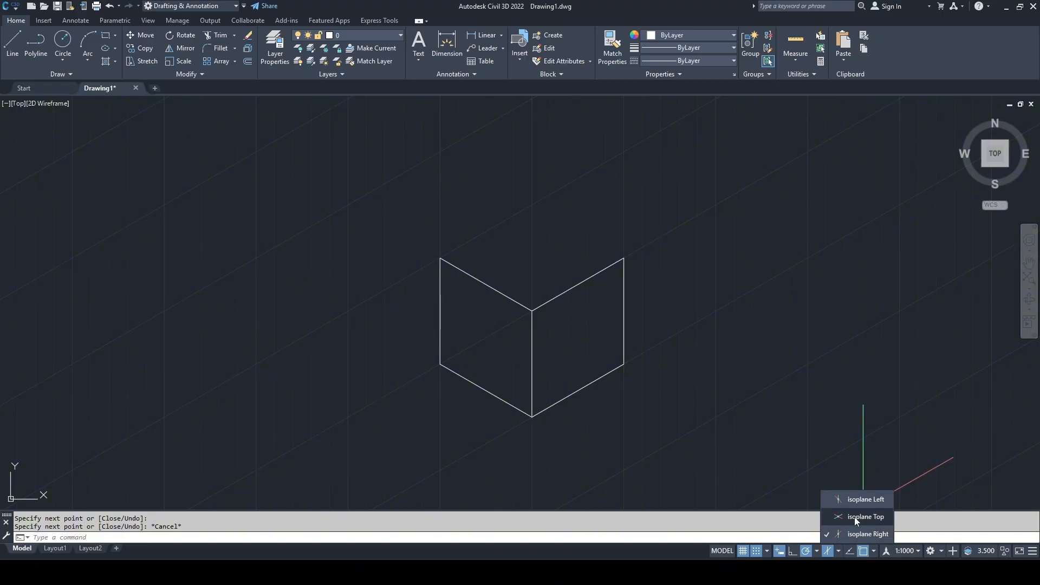
pyautogui.click(854, 517)
pyautogui.moveTo(601, 284); pyautogui.dragTo(573, 372, button='middle')
pyautogui.write('l')
pyautogui.press('Return')
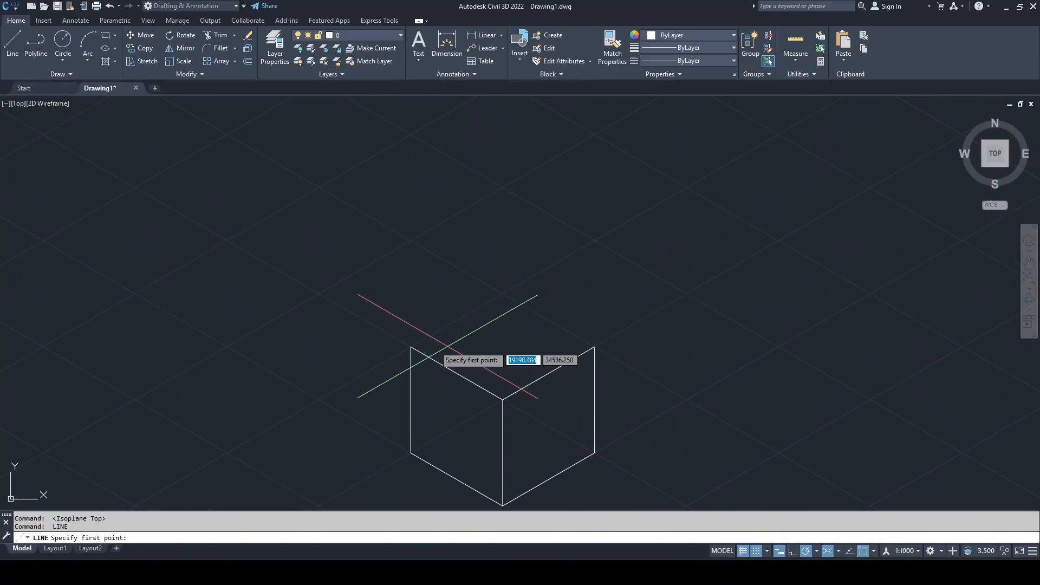
pyautogui.click(411, 347)
pyautogui.click(503, 294)
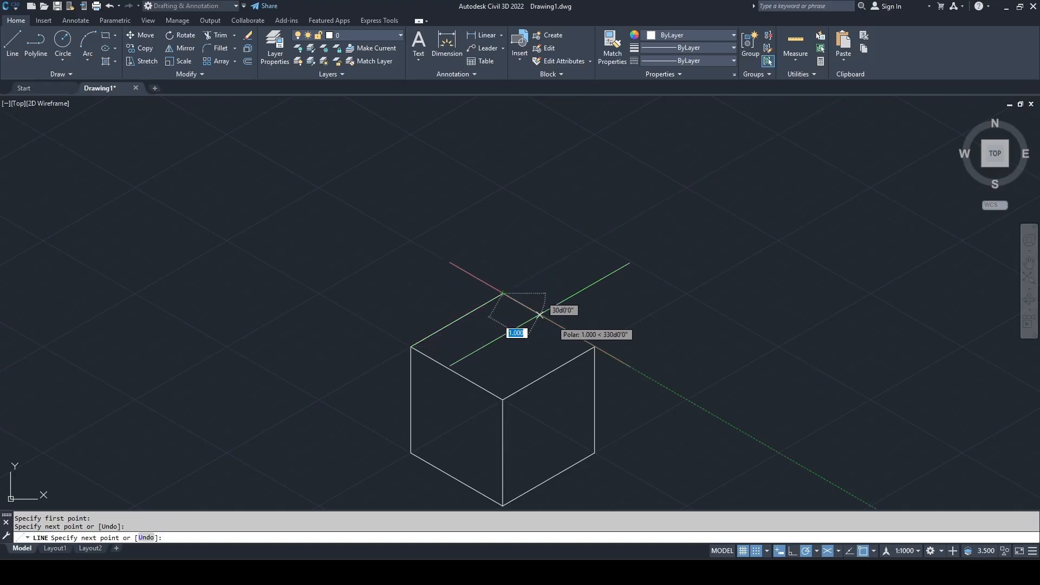
pyautogui.click(595, 347)
pyautogui.press('Escape')
pyautogui.scroll(-4, 636, 318)
pyautogui.moveTo(637, 318); pyautogui.dragTo(654, 236, button='middle')
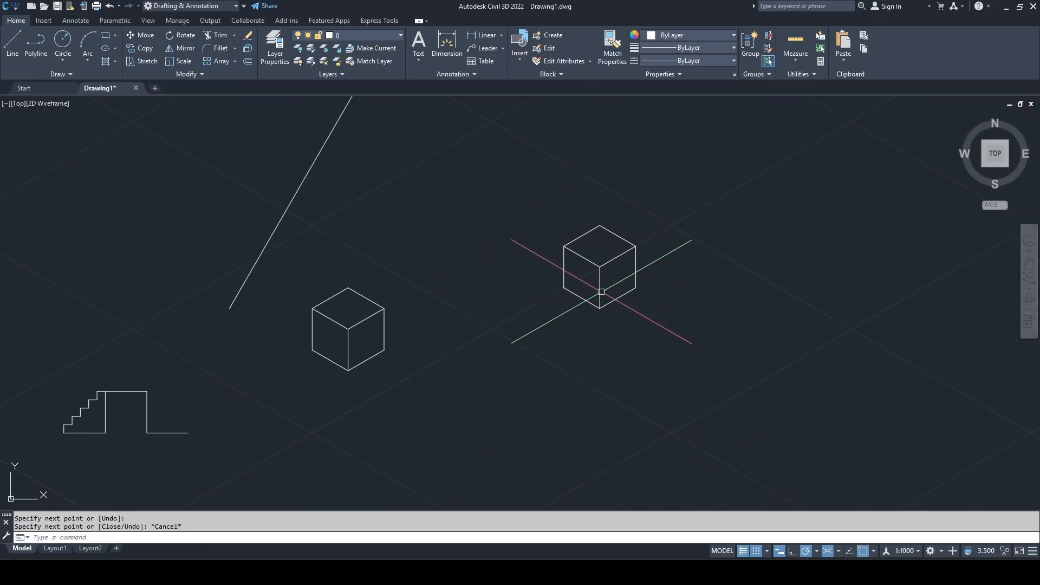
pyautogui.scroll(2, 600, 294)
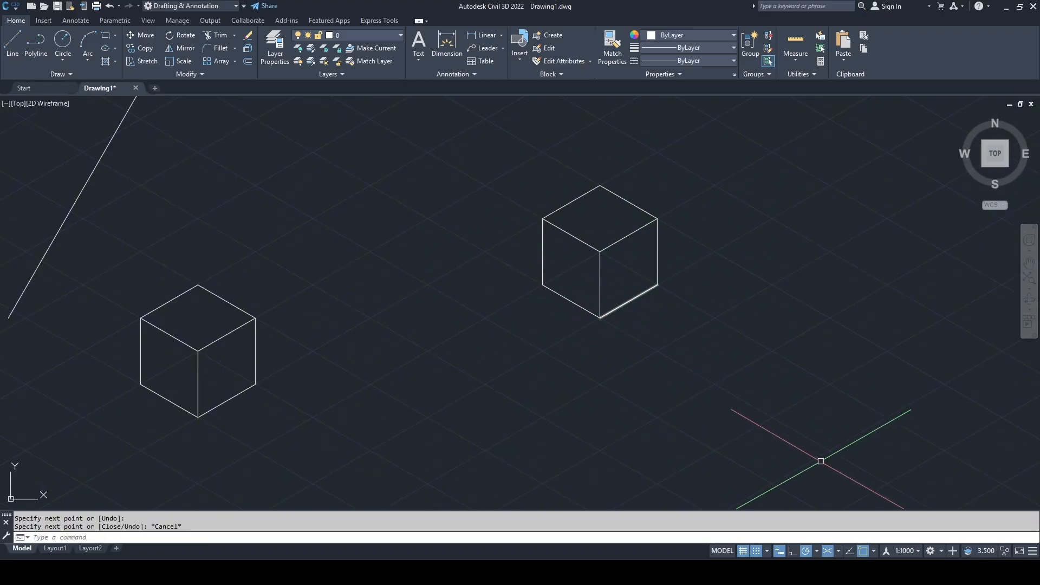
# Step: Turn off isometric drafting to return to orthographic mode, and undo the test rectangle
pyautogui.click(838, 552)
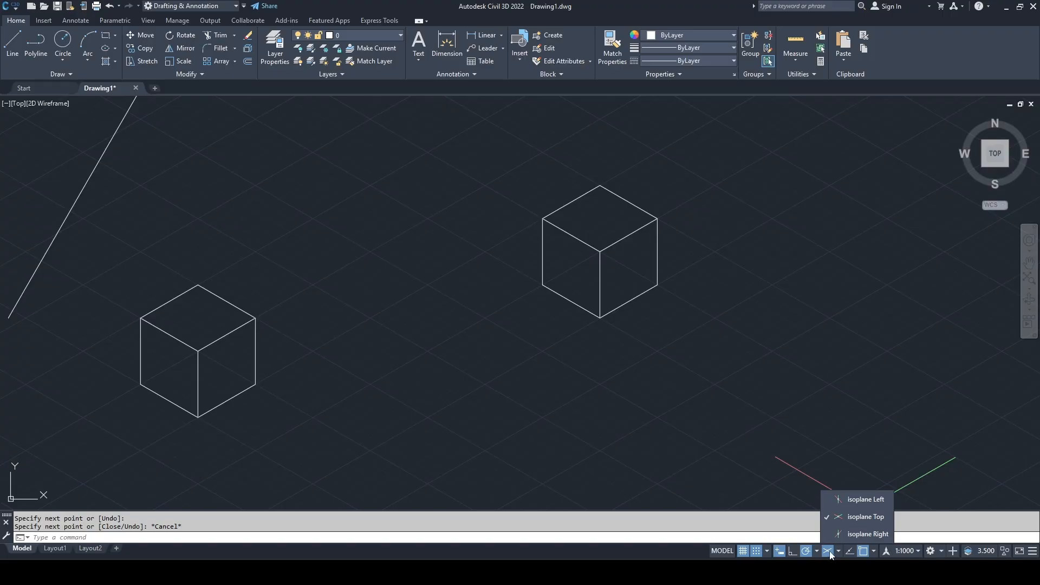
pyautogui.click(830, 553)
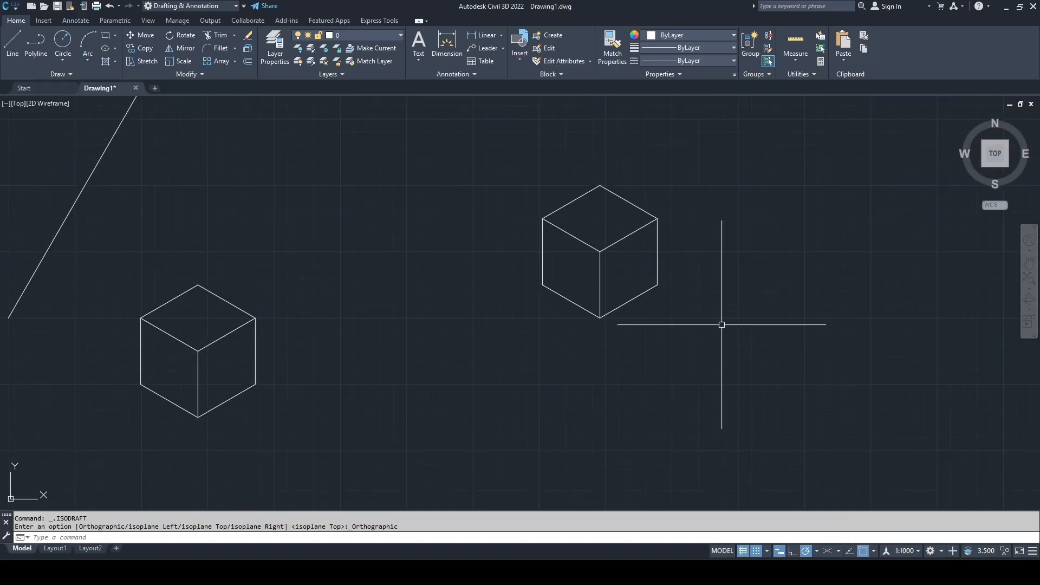
pyautogui.hotkey('ctrl', 'z')
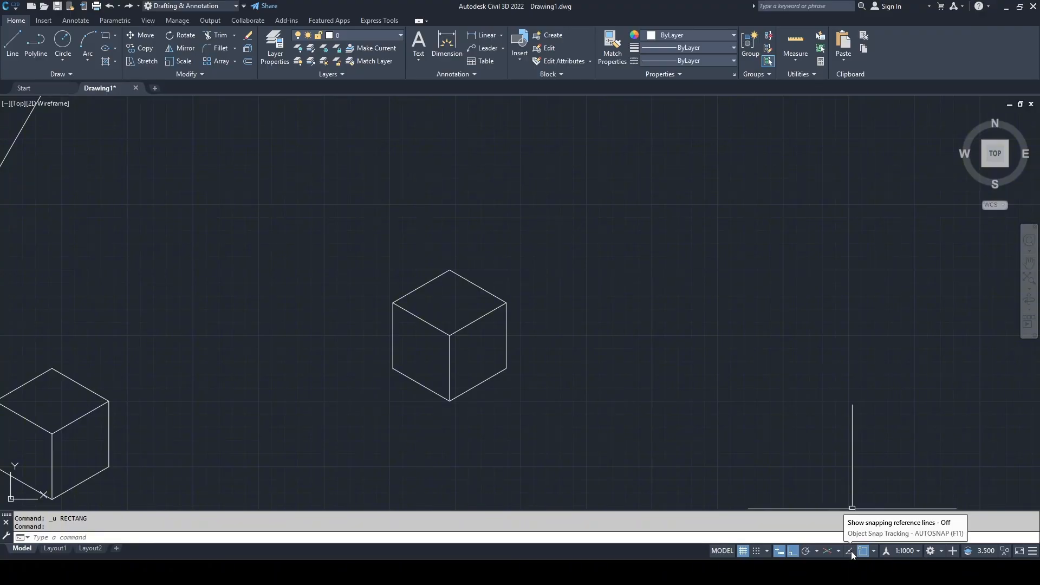
# Step: Turn on object snap tracking, draw the left, top and a shorter right side of an open square beside the cube, and turn tracking off
pyautogui.click(851, 552)
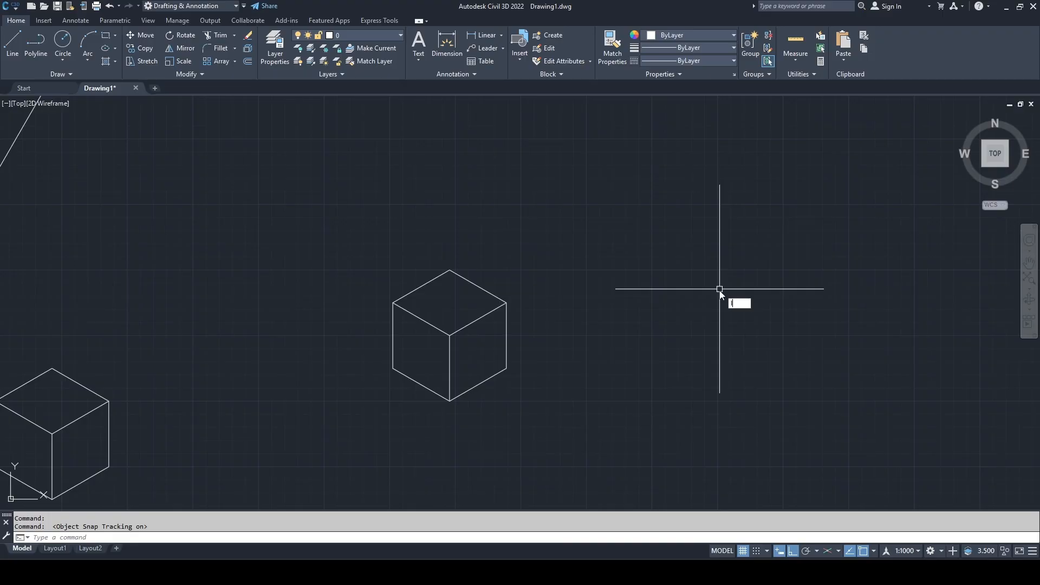
pyautogui.write('l')
pyautogui.press('Return')
pyautogui.click(653, 270)
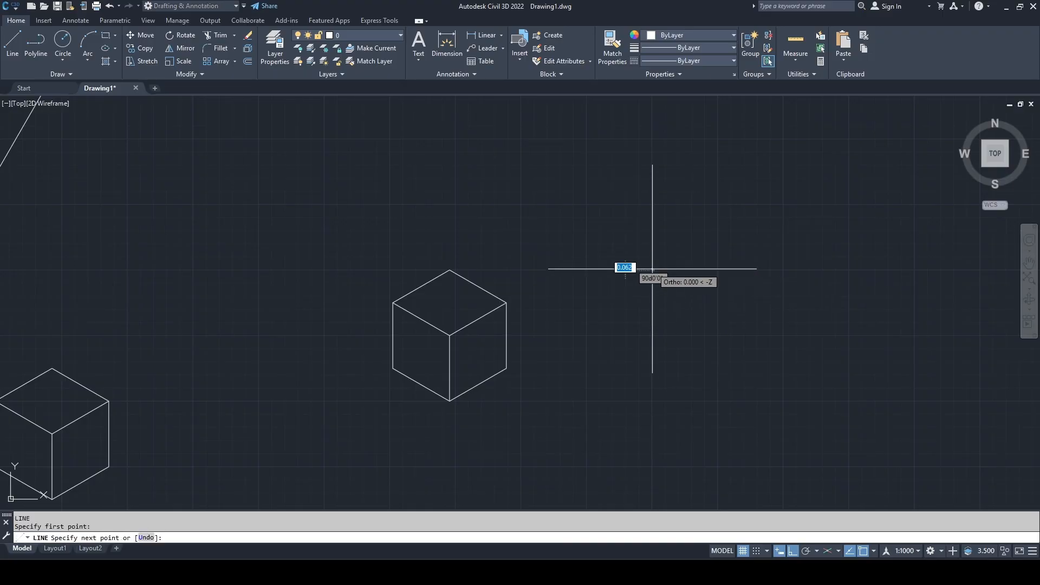
pyautogui.click(652, 140)
pyautogui.click(786, 139)
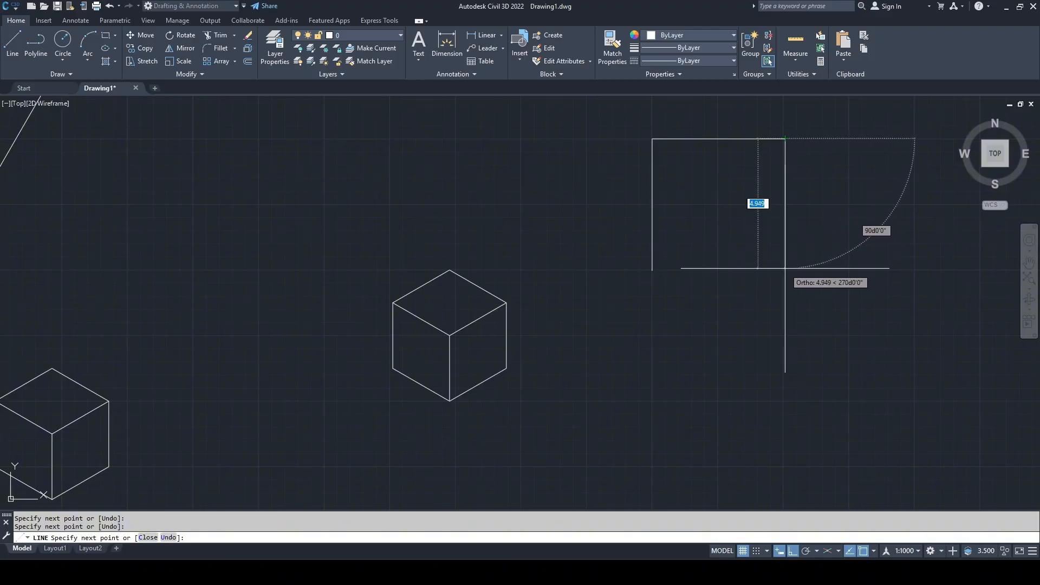
pyautogui.click(786, 217)
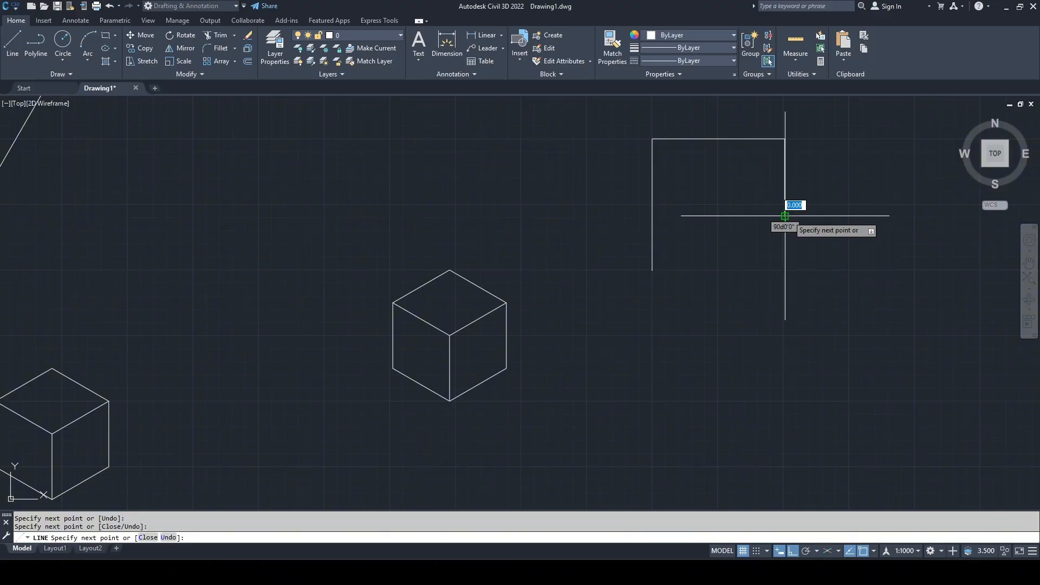
pyautogui.press('Escape')
pyautogui.press('F11')
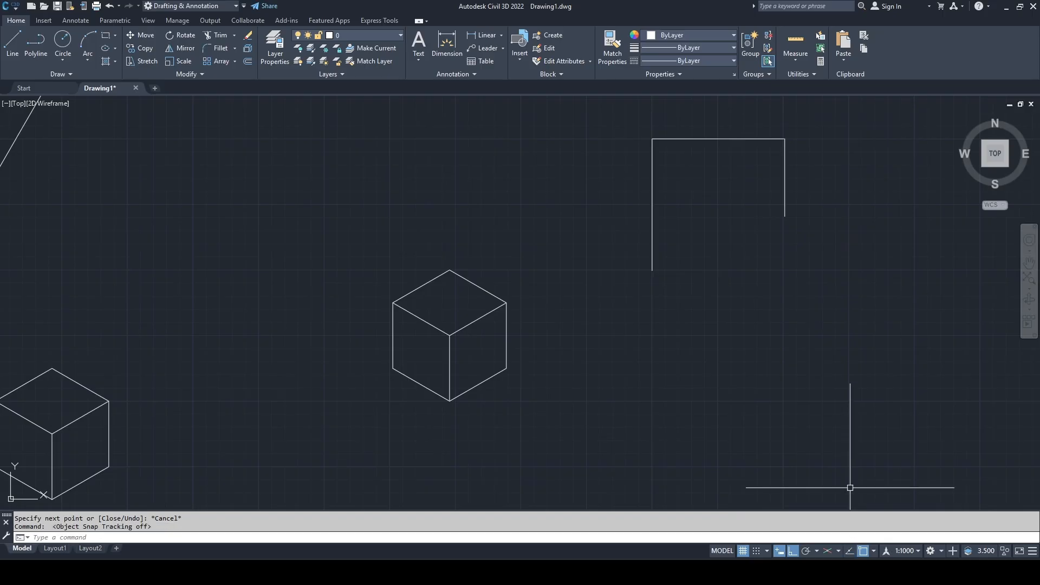
# Step: With object snap tracking and polar tracking on and ortho off, extend the right side level with the left side's lower end and close the square
pyautogui.moveTo(785, 275); pyautogui.dragTo(717, 387, button='middle')
pyautogui.scroll(2, 717, 387)
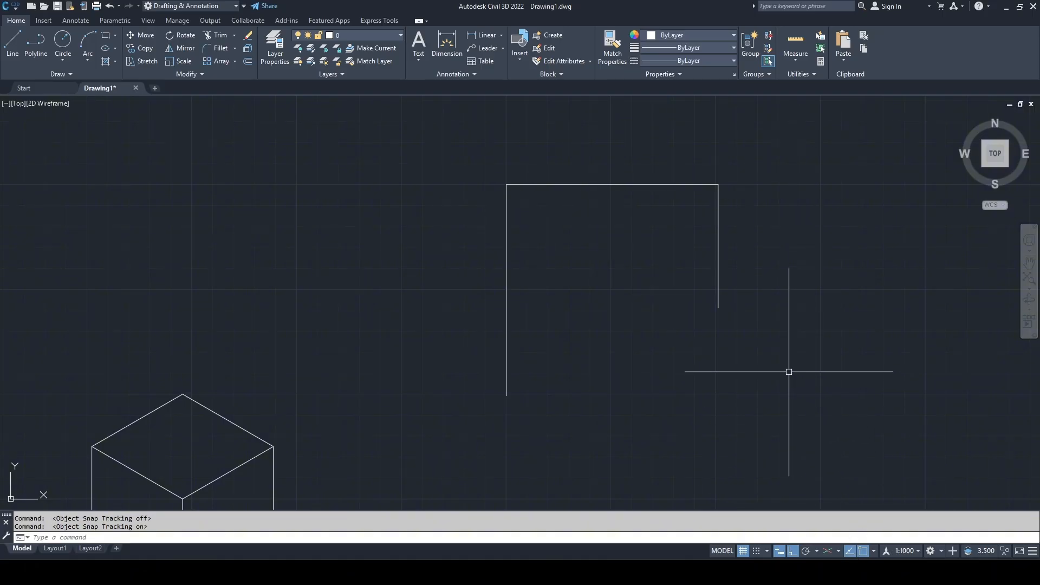
pyautogui.write('L')
pyautogui.press('Return')
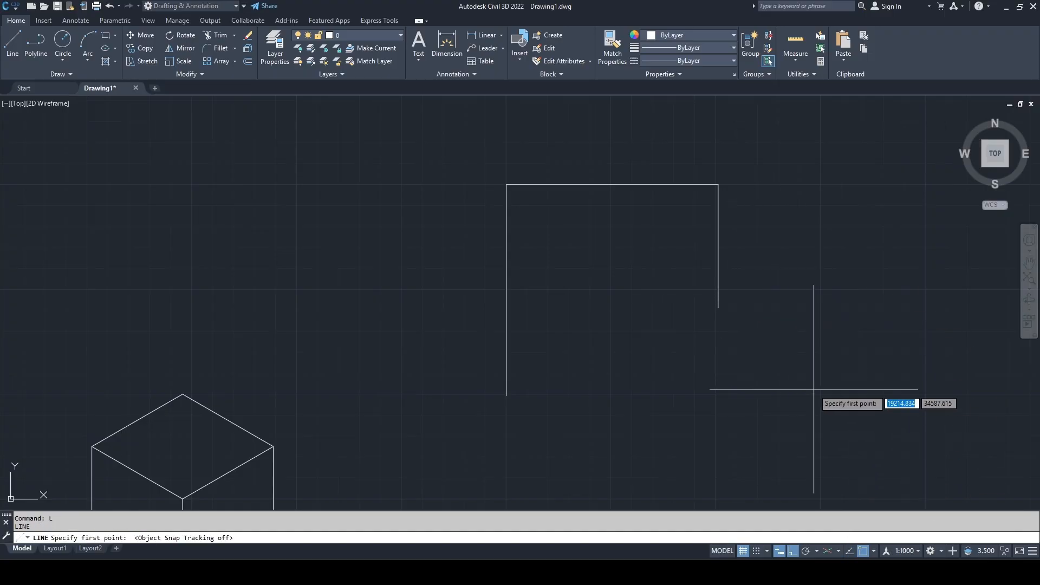
pyautogui.click(718, 308)
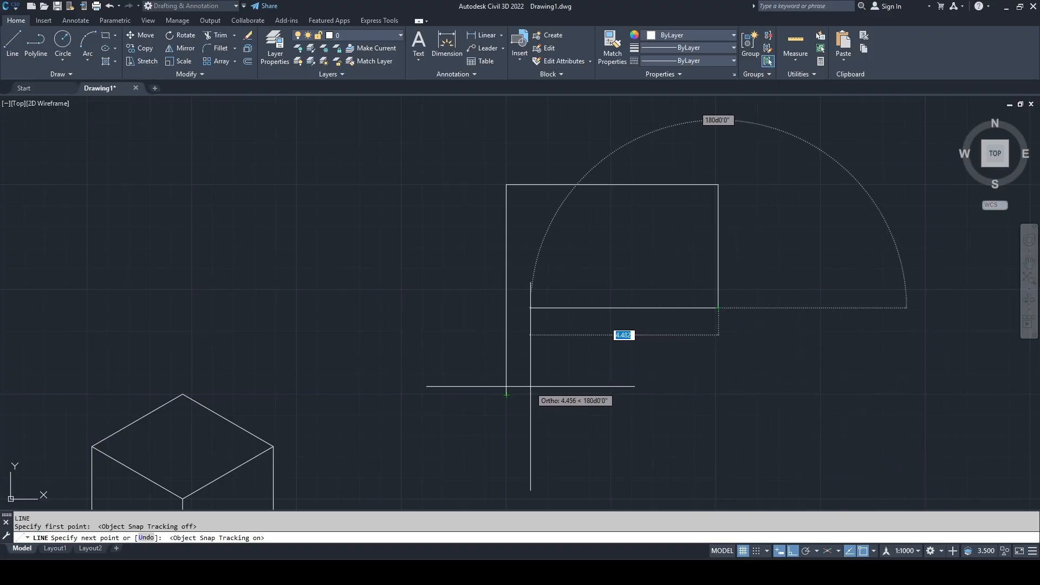
pyautogui.click(794, 551)
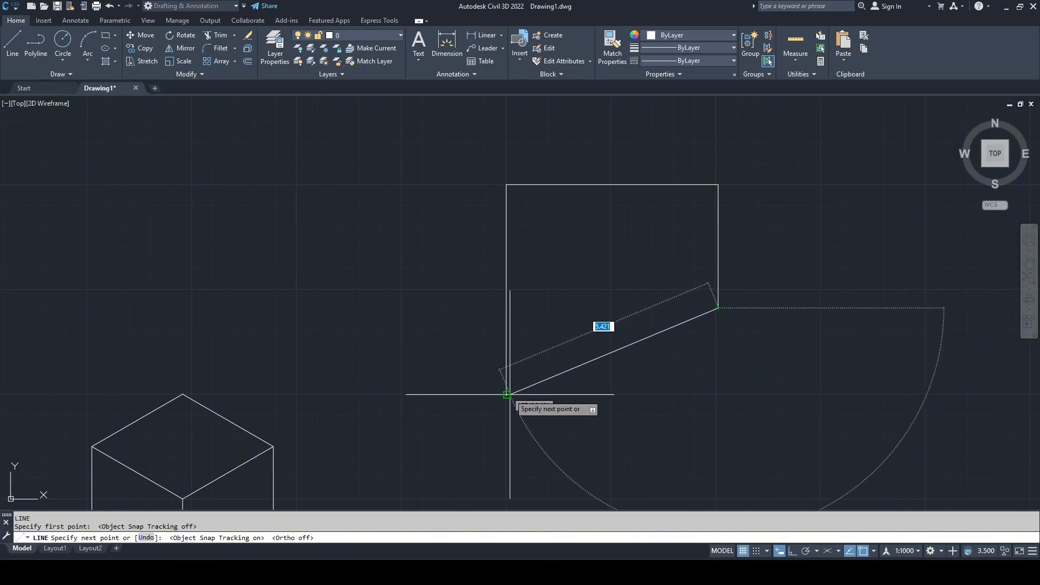
pyautogui.click(817, 552)
pyautogui.click(830, 439)
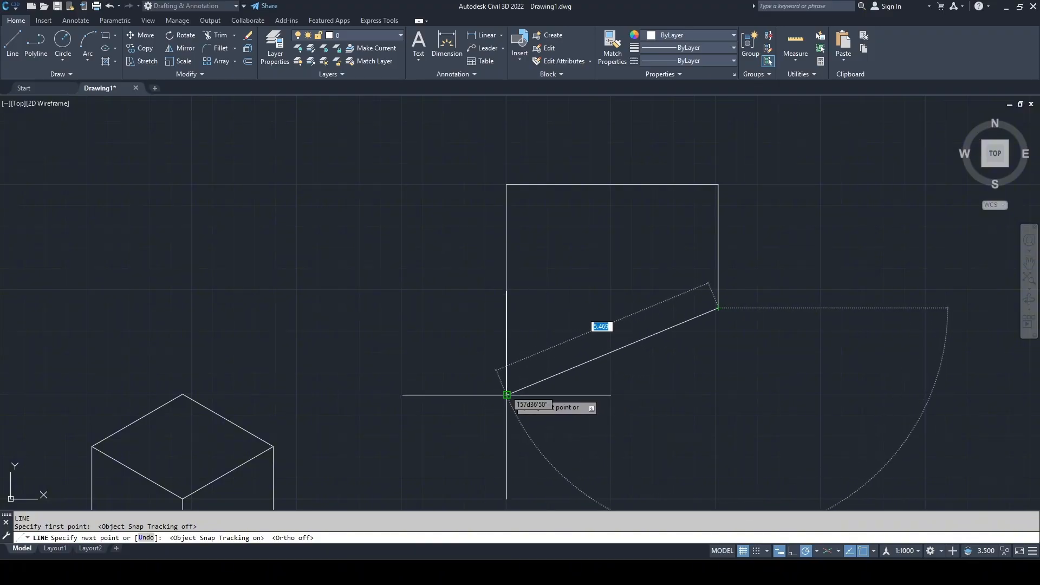
pyautogui.click(719, 395)
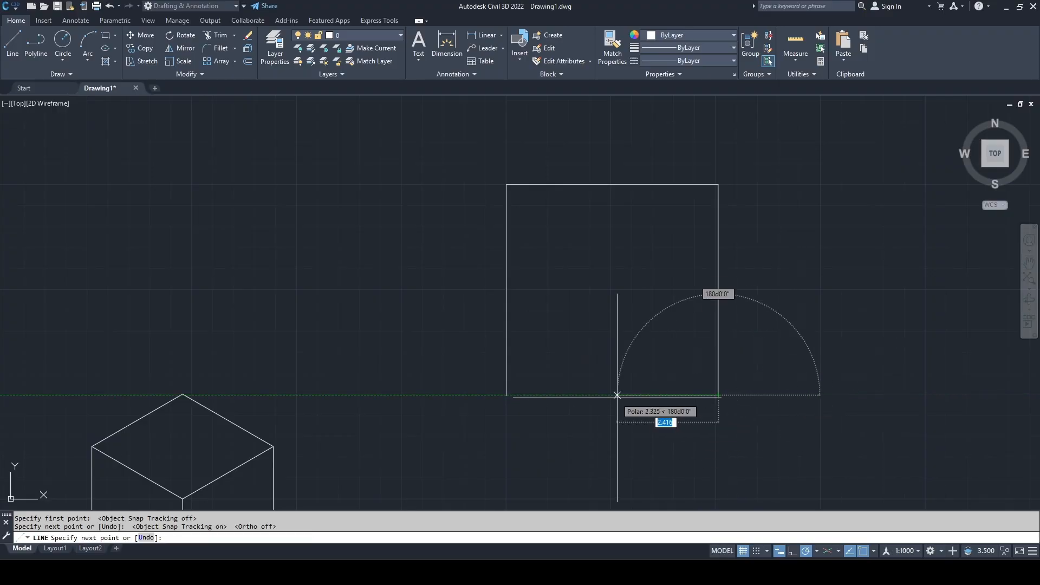
pyautogui.click(507, 395)
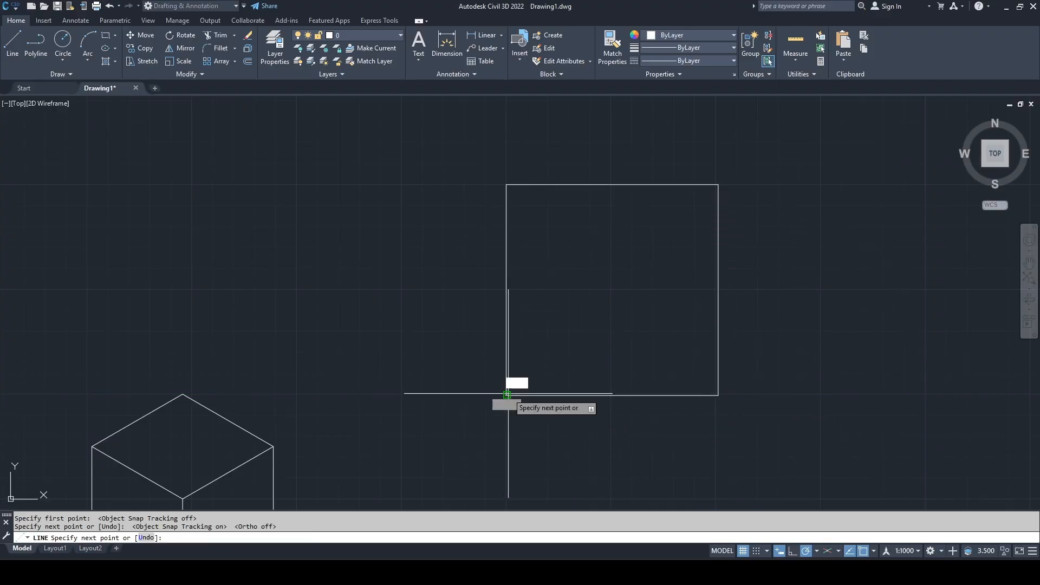
pyautogui.press('Escape')
# Step: Draw the top and right sides of a larger rectangle up and to the right of the square, using polar tracking
pyautogui.scroll(-4, 520, 281)
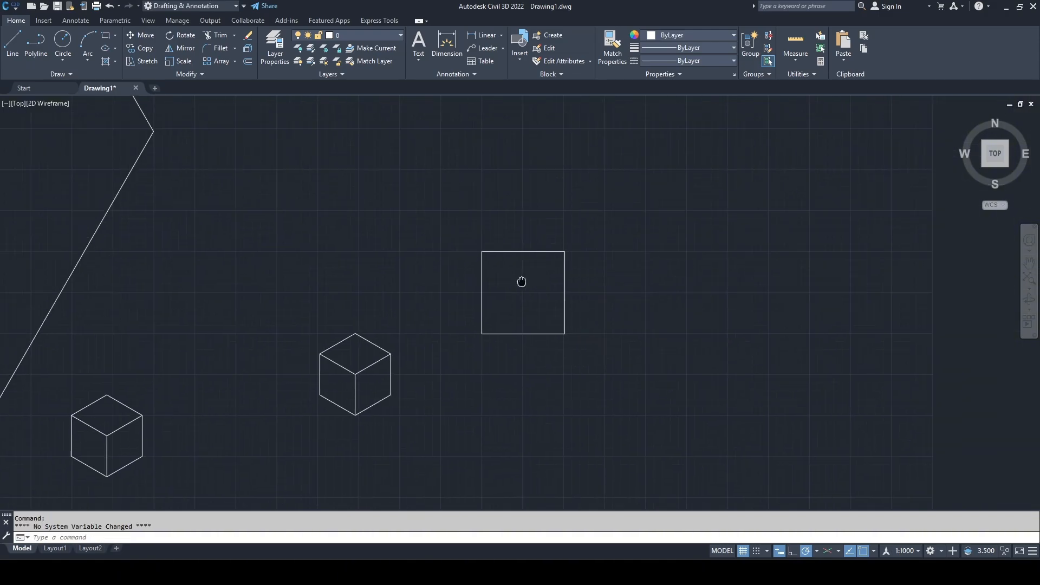
pyautogui.scroll(2, 413, 307)
pyautogui.rightClick(413, 304)
pyautogui.click(593, 244)
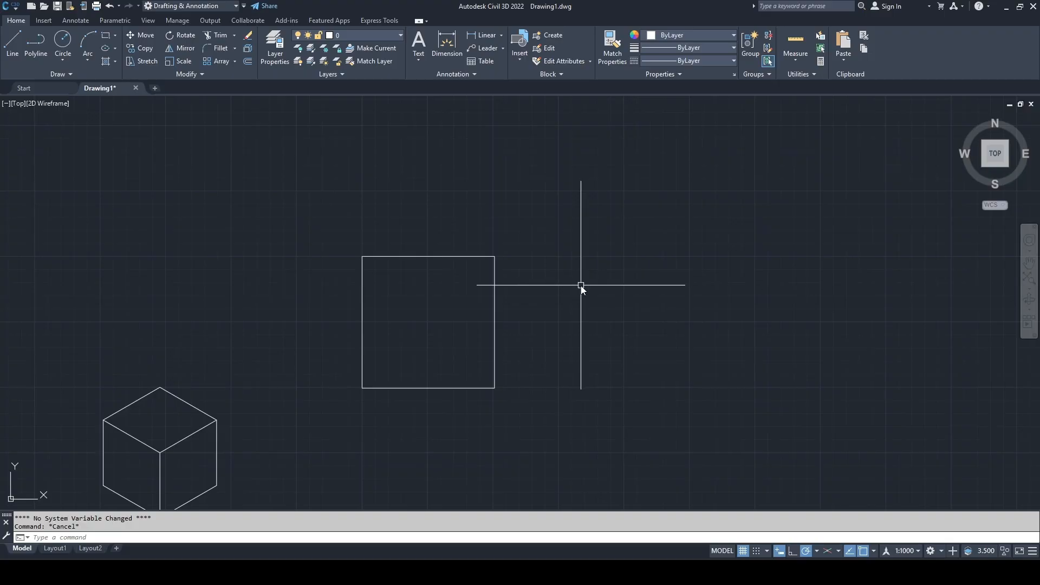
pyautogui.write('l')
pyautogui.press('Return')
pyautogui.moveTo(632, 223); pyautogui.dragTo(557, 260, button='middle')
pyautogui.click(547, 241)
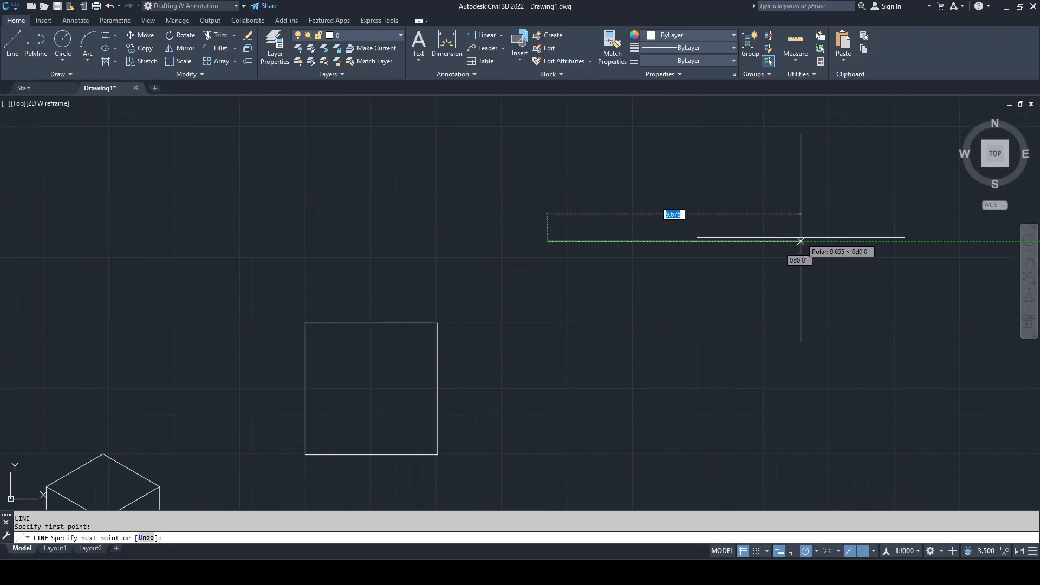
pyautogui.click(845, 242)
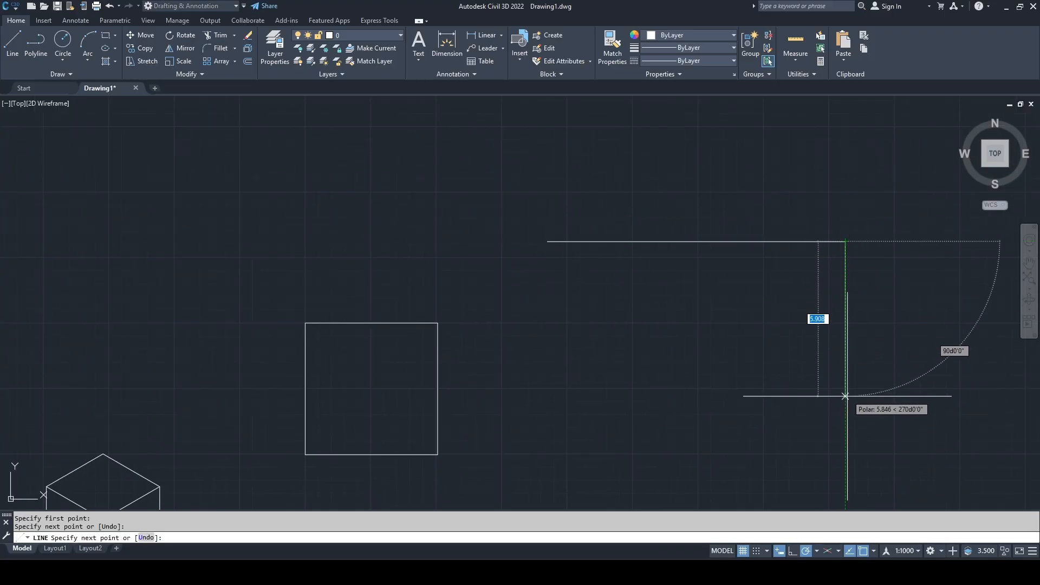
pyautogui.click(845, 416)
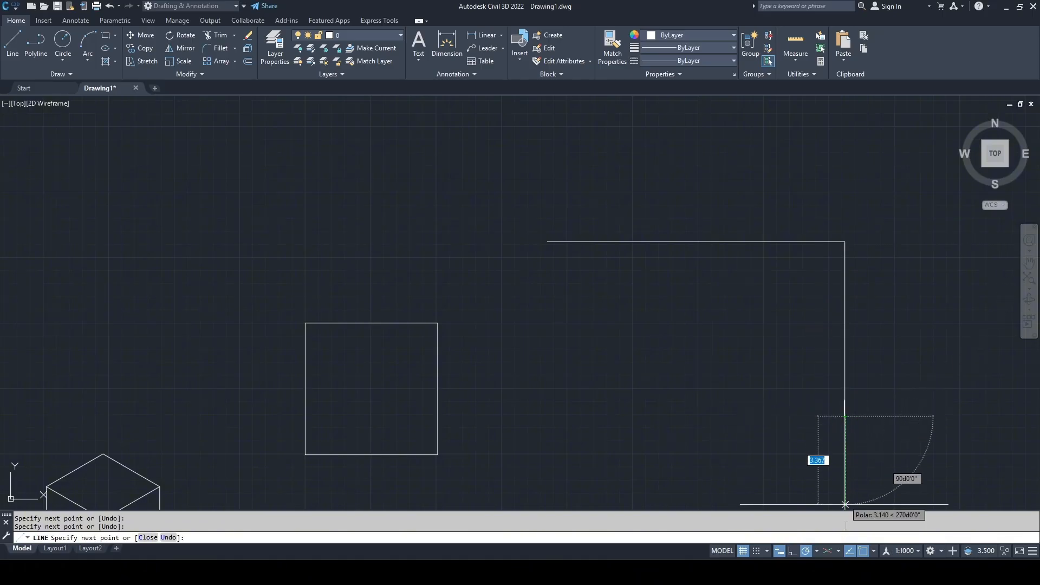
# Step: Draw part of the rectangle's bottom side with object snap tracking off, then turn tracking on to align with the start point and close the outline
pyautogui.click(851, 552)
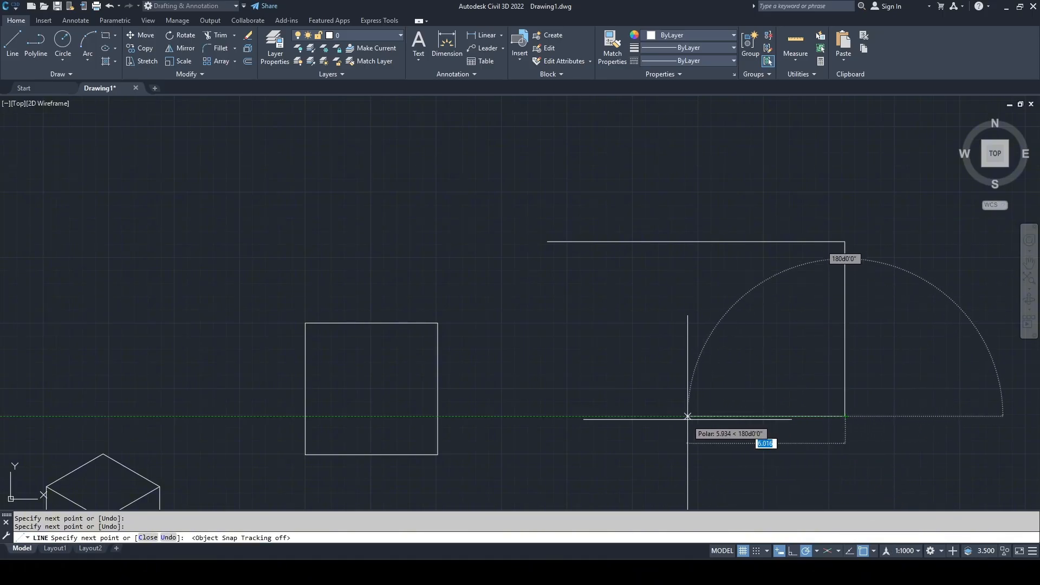
pyautogui.click(657, 417)
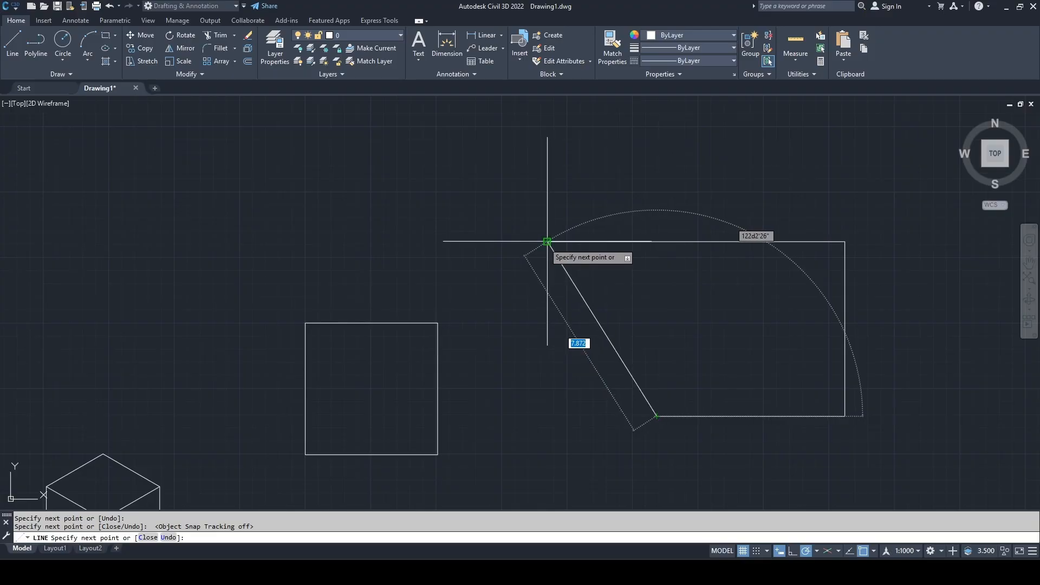
pyautogui.click(849, 551)
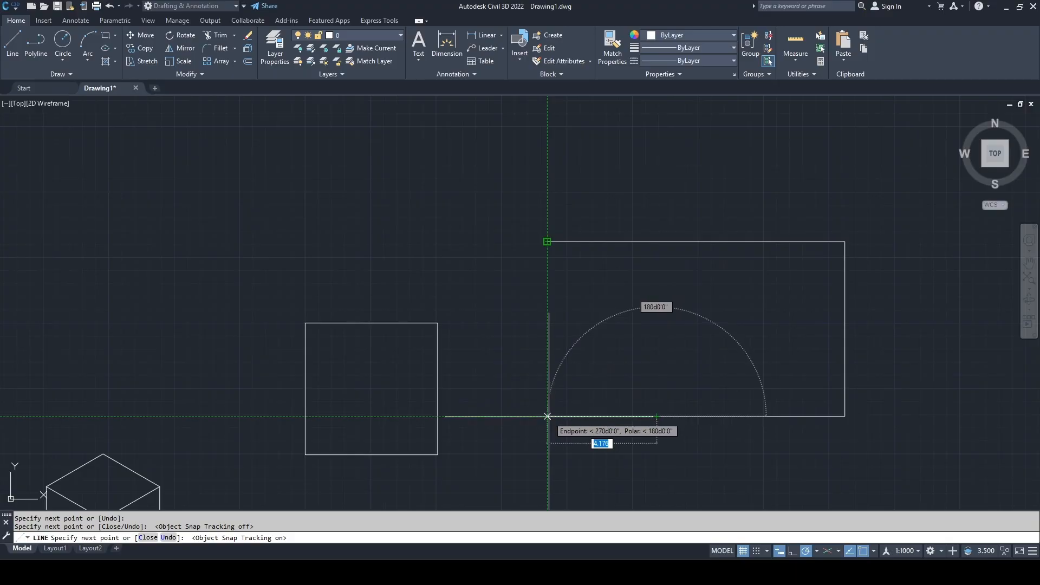
pyautogui.click(548, 416)
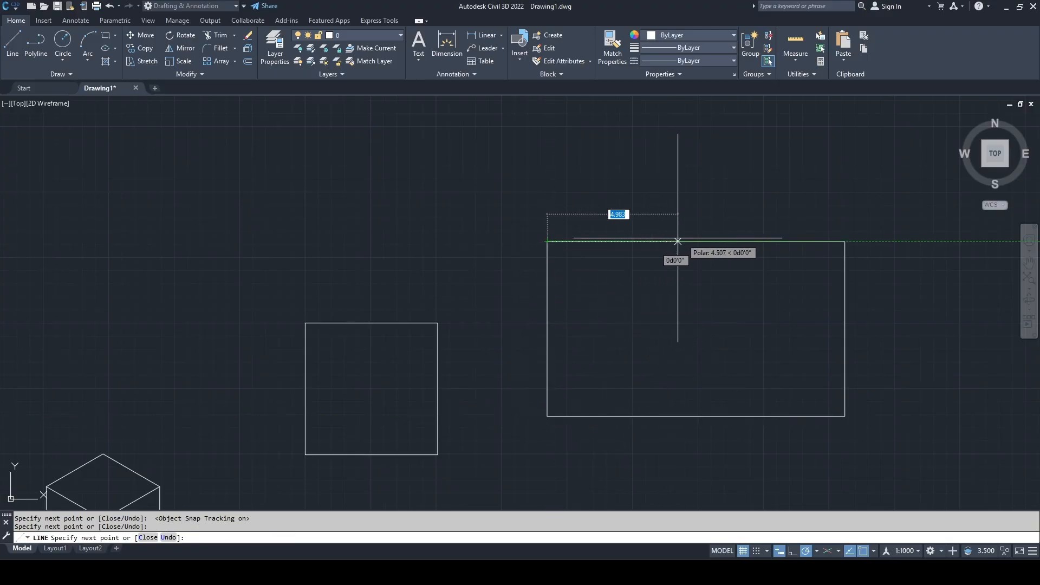
pyautogui.press('Escape')
pyautogui.scroll(-4, 671, 385)
pyautogui.scroll(2, 758, 498)
pyautogui.scroll(2, 581, 300)
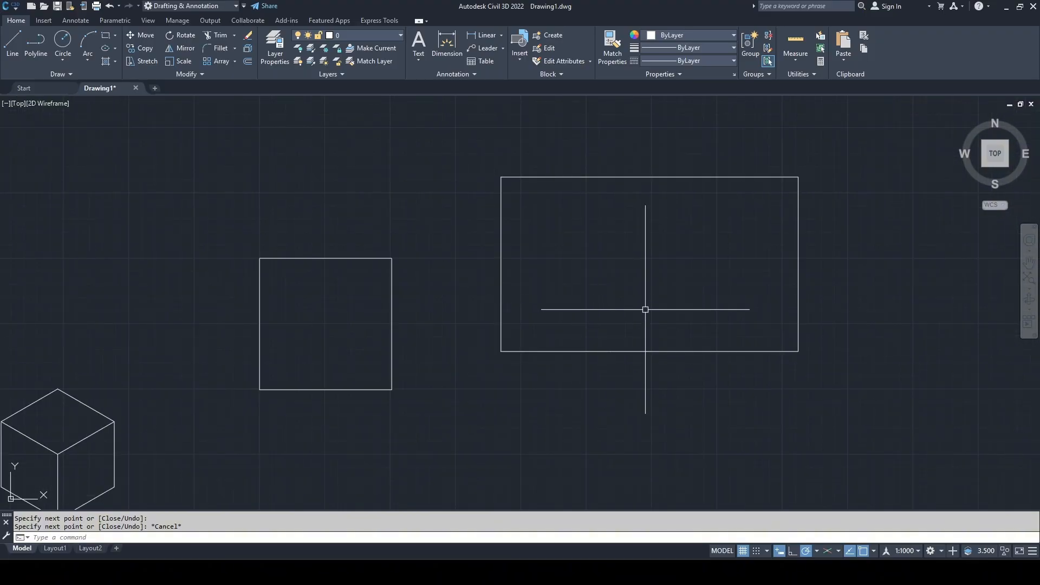
# Step: Select the rectangle's top line to examine its endpoint and midpoint grips, and deselect it
pyautogui.moveTo(696, 345); pyautogui.dragTo(592, 347, button='middle')
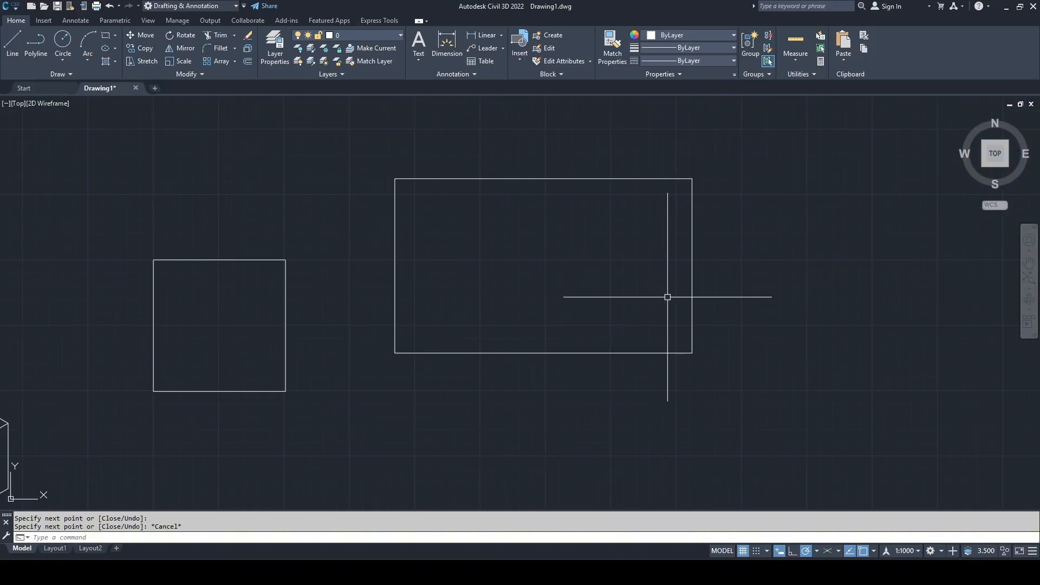
pyautogui.scroll(-2, 668, 297)
pyautogui.moveTo(668, 297); pyautogui.dragTo(548, 348, button='middle')
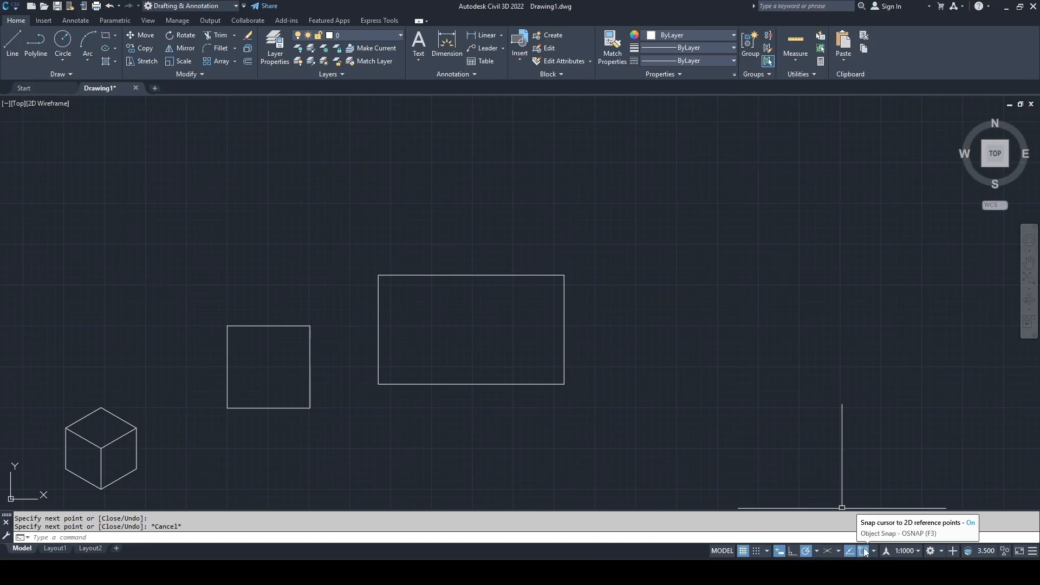
pyautogui.scroll(2, 467, 318)
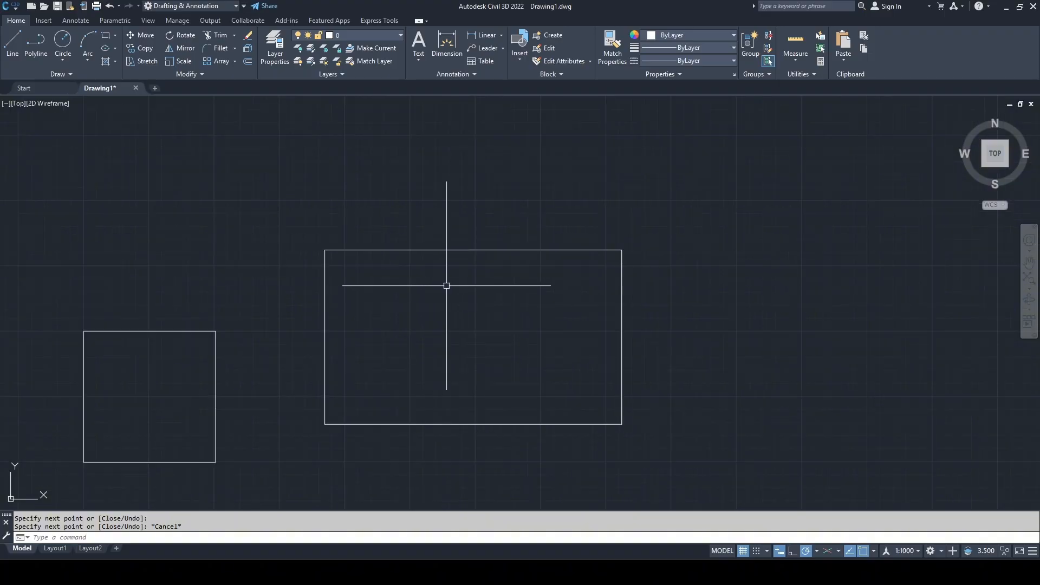
pyautogui.click(511, 249)
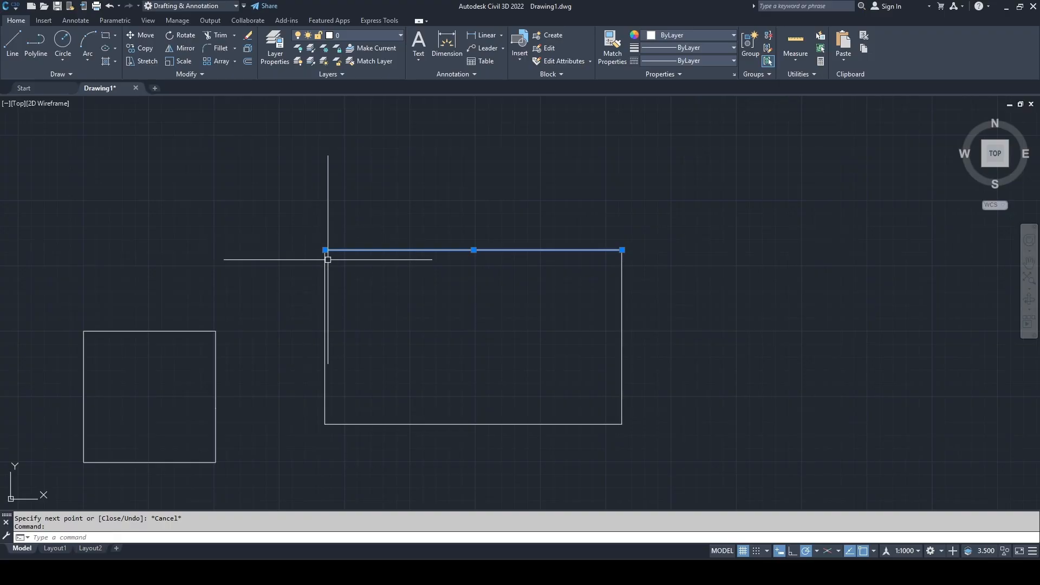
pyautogui.press('Escape')
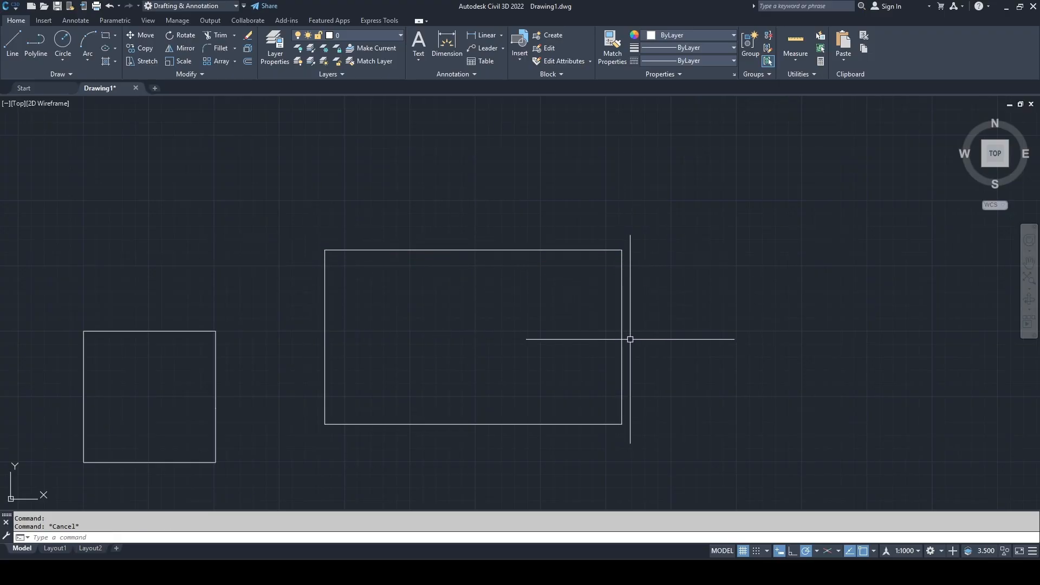
# Step: During a Line command, turn off object snap and object snap tracking, review the list of object snap modes, and cancel the line
pyautogui.write('l')
pyautogui.press('Return')
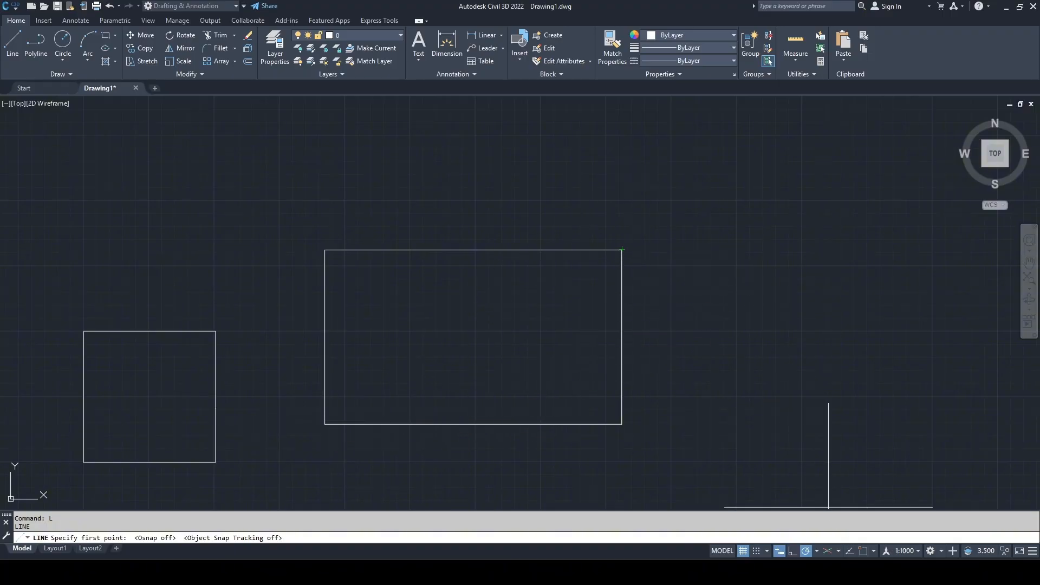
pyautogui.click(874, 551)
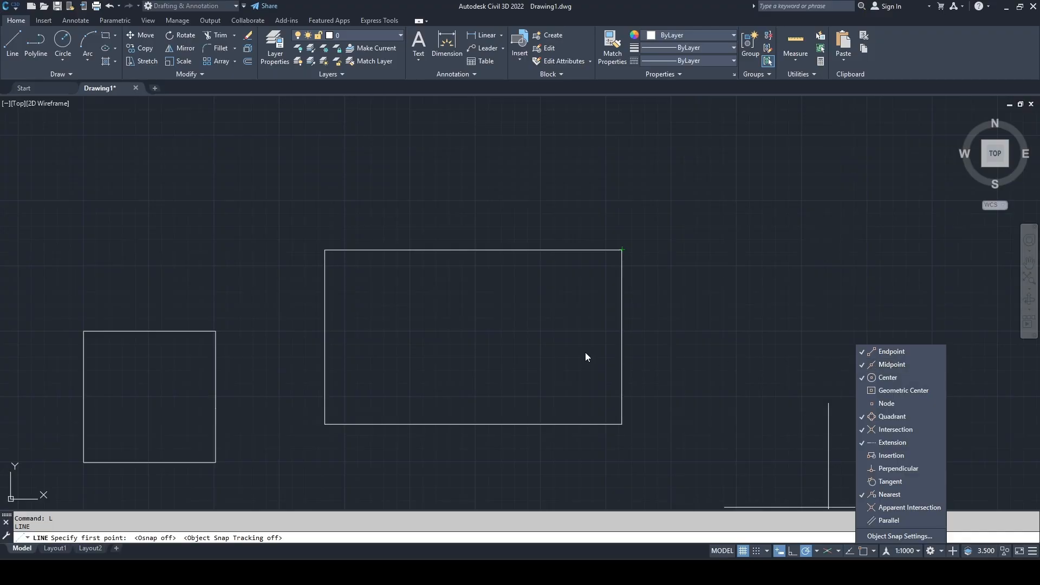
pyautogui.press('Escape')
# Step: Draw a circle about 8.4 units in diameter above and to the right of the larger rectangle
pyautogui.scroll(-4, 521, 340)
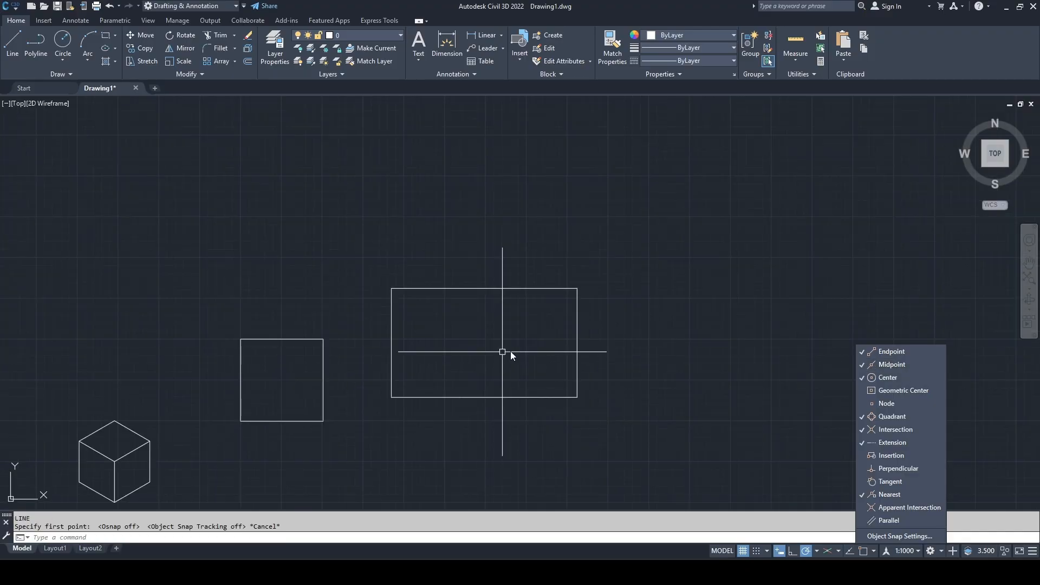
pyautogui.click(589, 321)
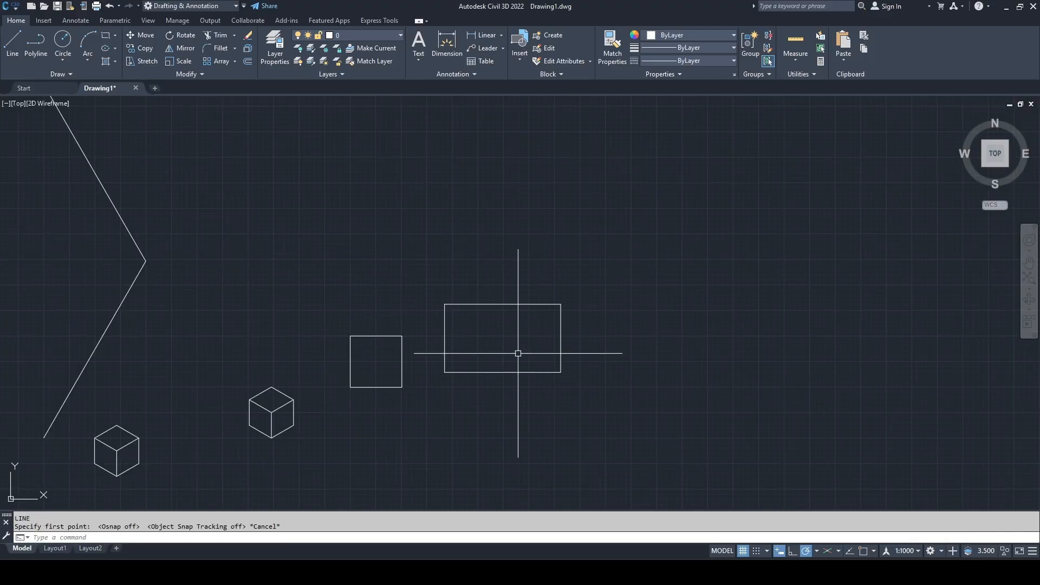
pyautogui.press('Return')
pyautogui.click(604, 244)
pyautogui.click(640, 227)
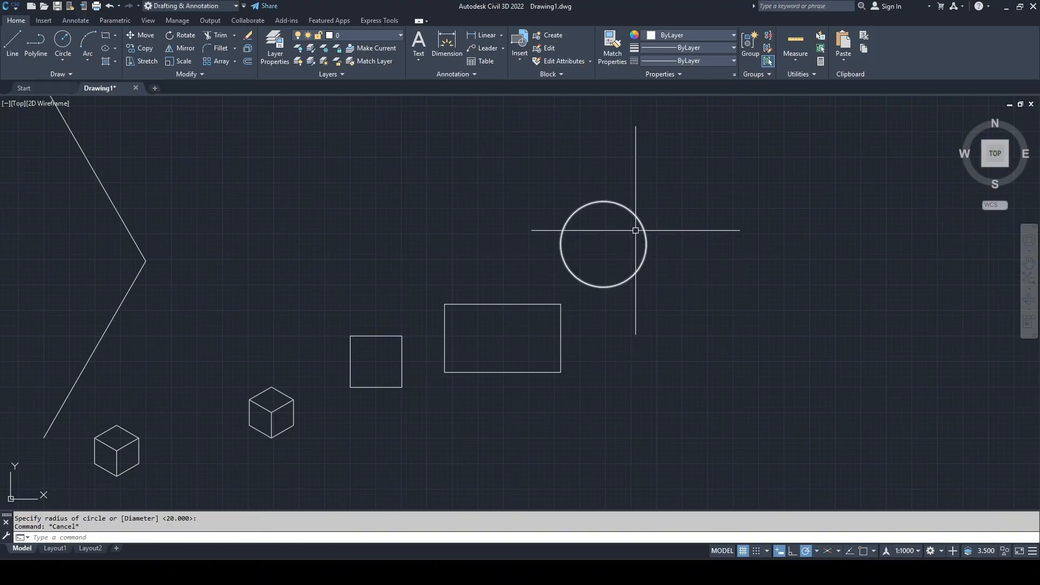
pyautogui.scroll(2, 636, 227)
pyautogui.press('Escape')
# Step: During a Line command, turn object snap on, review the snap modes, test snapping on the circle and rectangle, and cancel the line
pyautogui.scroll(2, 615, 257)
pyautogui.write('L')
pyautogui.press('Return')
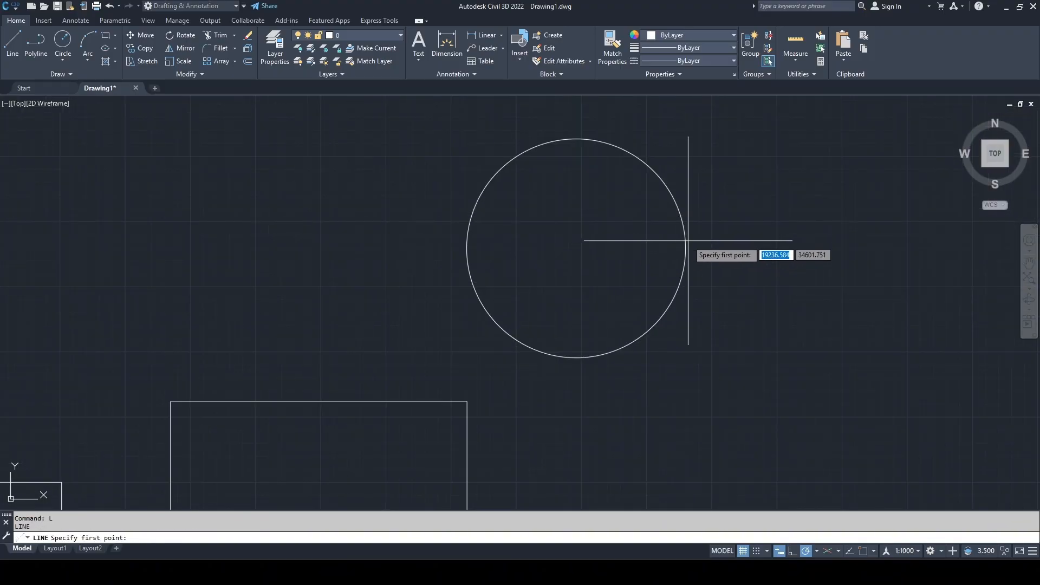
pyautogui.click(864, 552)
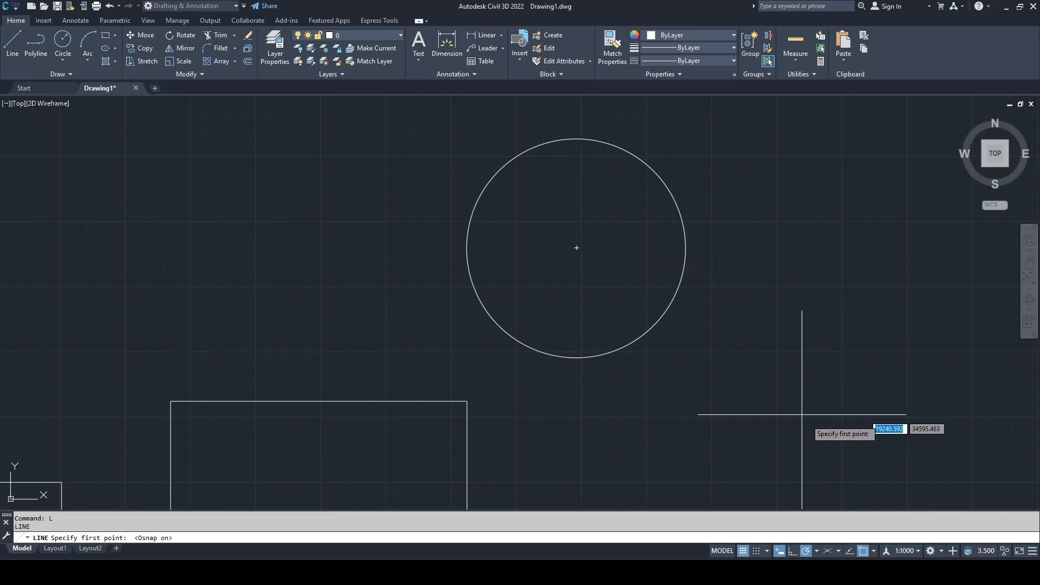
pyautogui.click(874, 552)
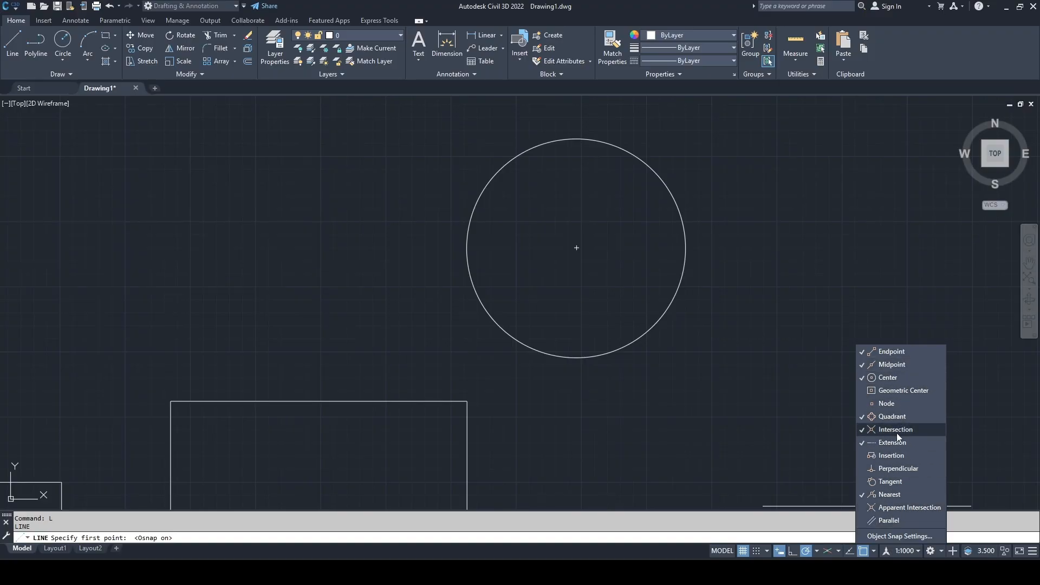
pyautogui.click(874, 553)
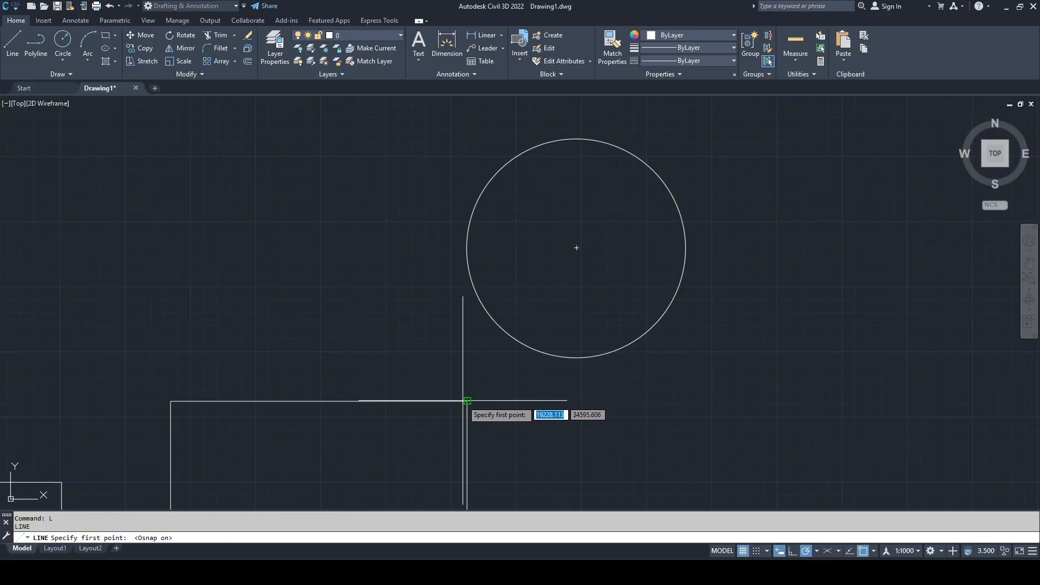
pyautogui.scroll(-2, 352, 385)
pyautogui.moveTo(351, 385); pyautogui.dragTo(511, 278, button='middle')
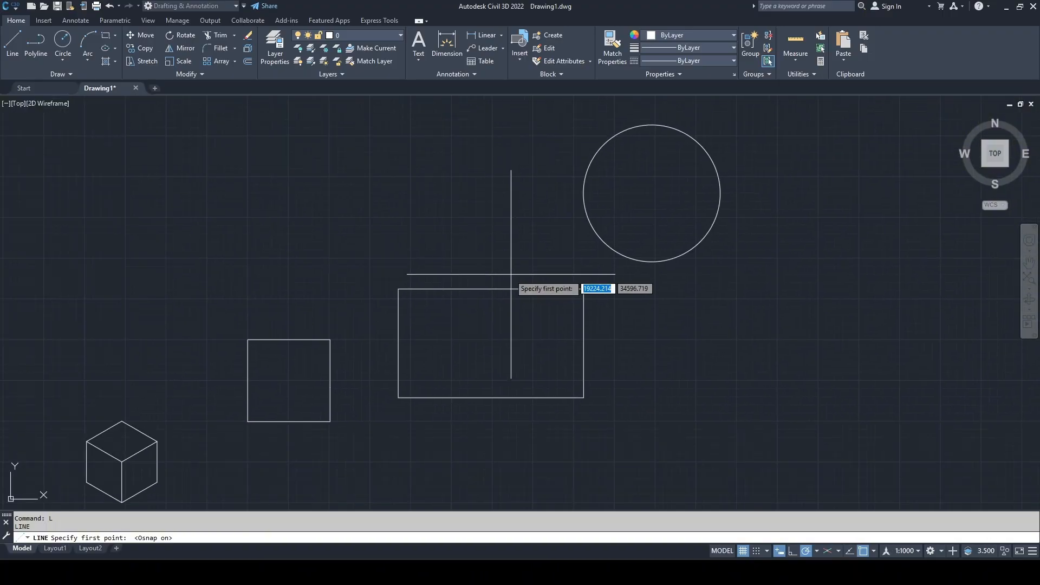
pyautogui.moveTo(736, 347); pyautogui.dragTo(556, 333, button='middle')
pyautogui.press('Escape')
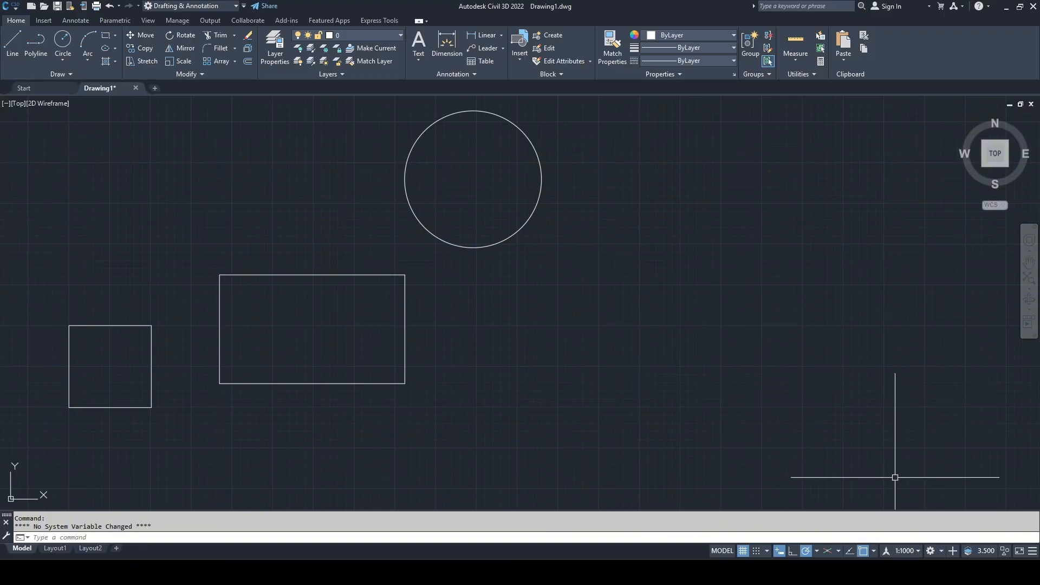
# Step: Set the annotation scale to 1:1 and add Annotation Visibility and AutoScale to the status bar
pyautogui.click(912, 551)
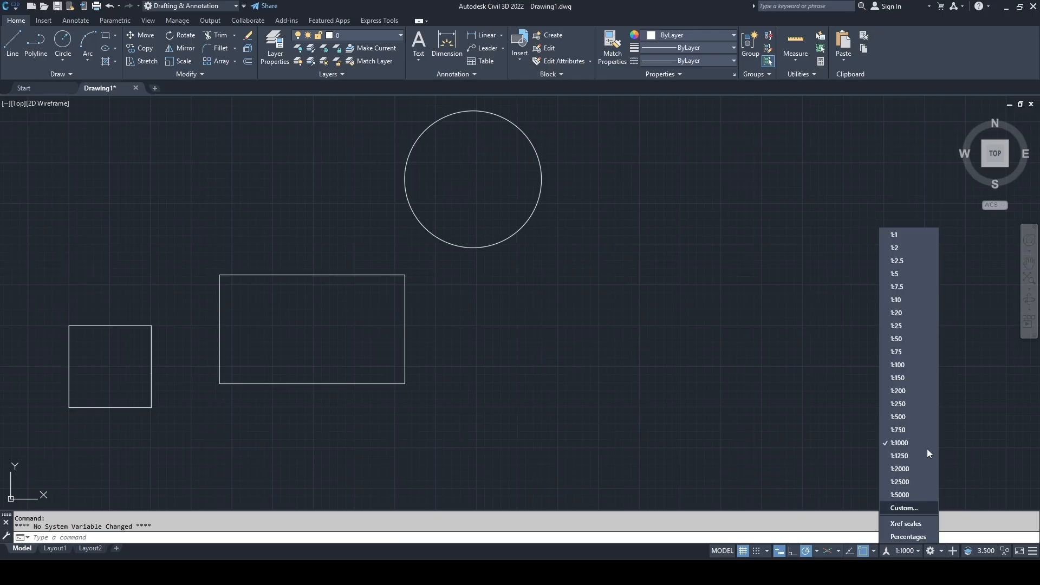
pyautogui.click(905, 235)
pyautogui.click(1033, 551)
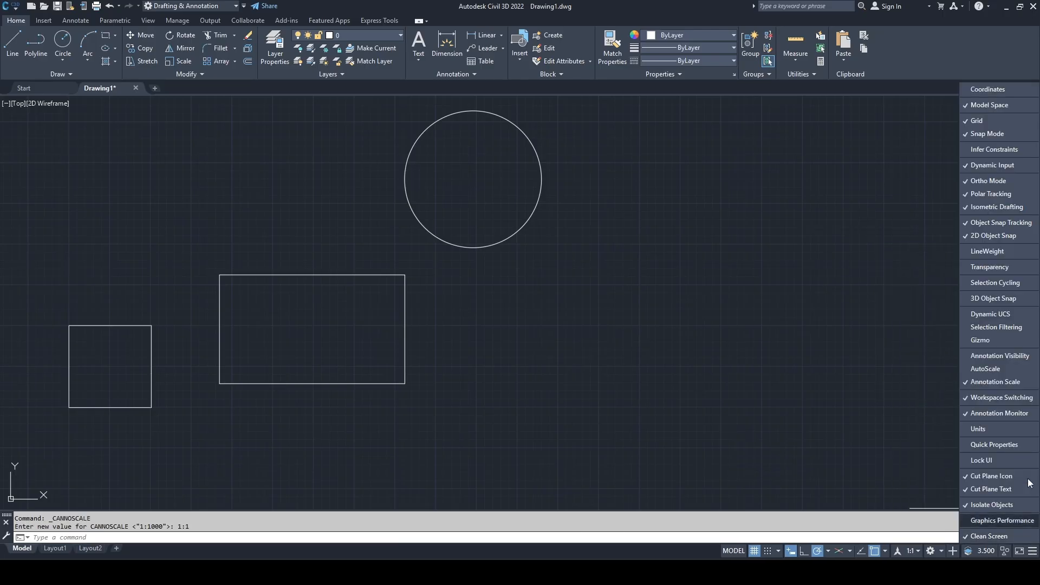
pyautogui.click(999, 356)
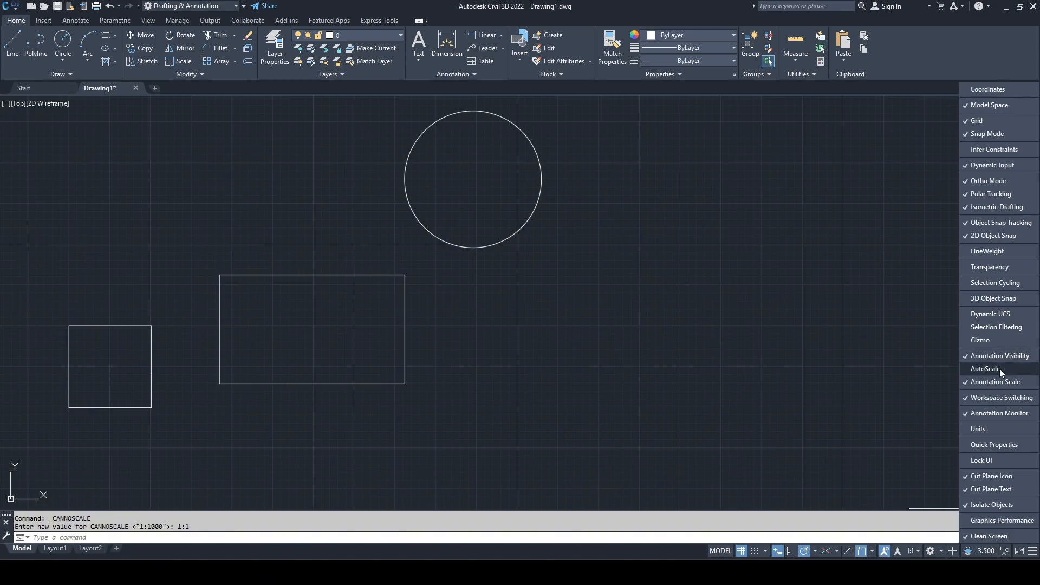
pyautogui.click(1000, 368)
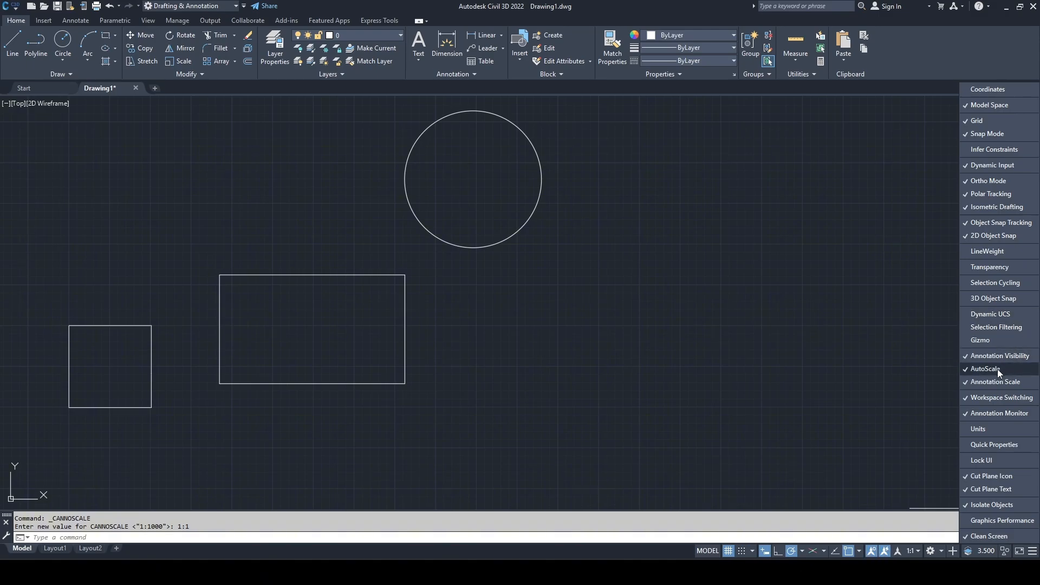
pyautogui.click(642, 542)
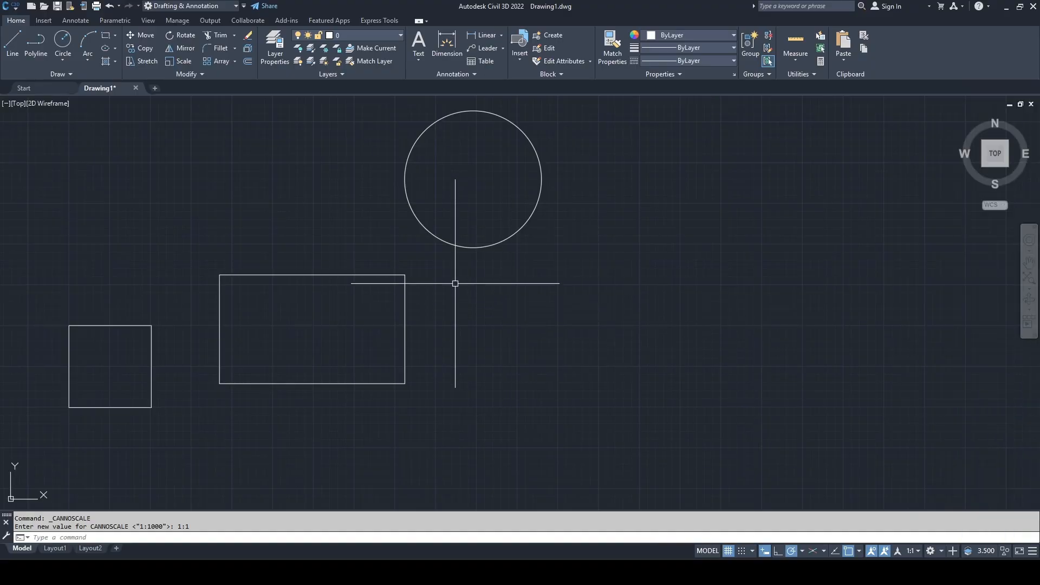
# Step: Add a linear dimension between the circle's left and right quadrants, placing the dimension line just below the circle
pyautogui.write('dli')
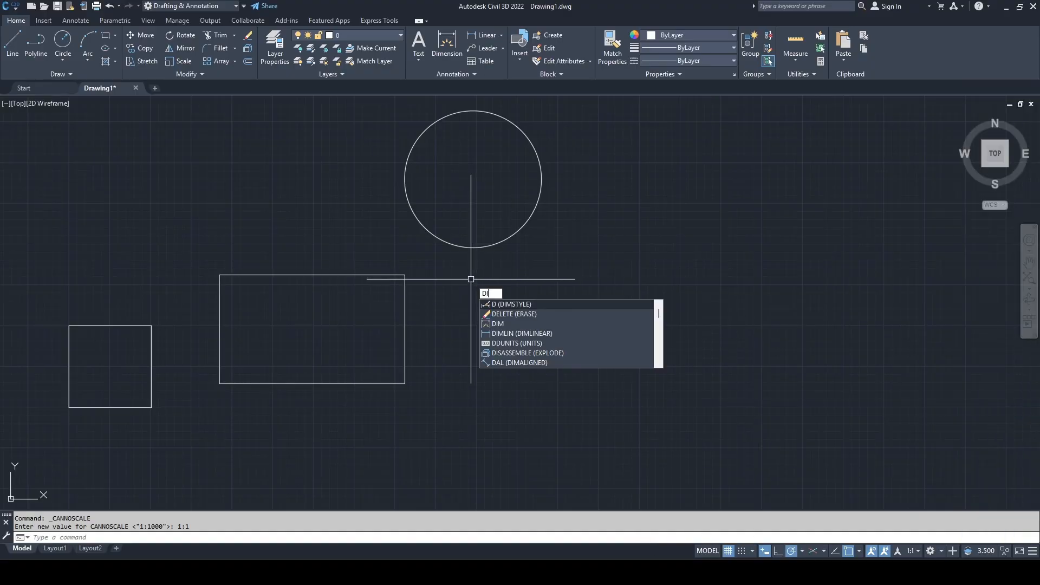
pyautogui.press('Return')
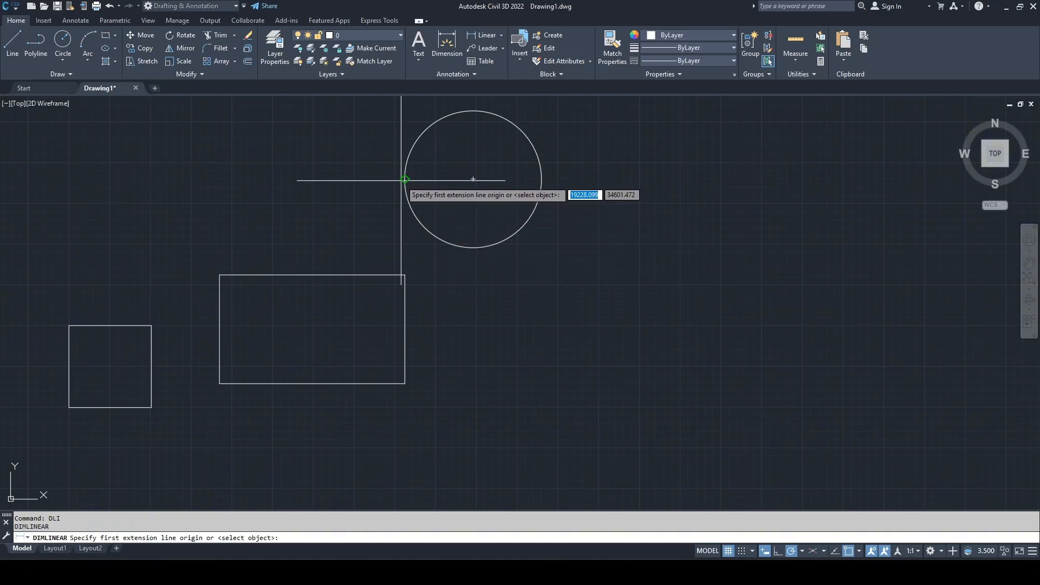
pyautogui.click(405, 179)
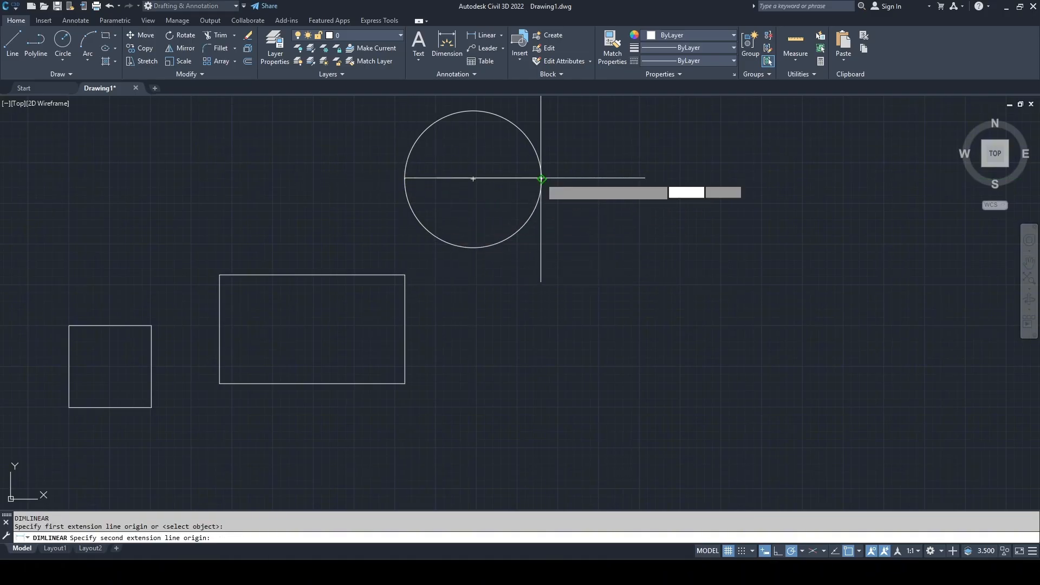
pyautogui.click(542, 179)
pyautogui.click(519, 260)
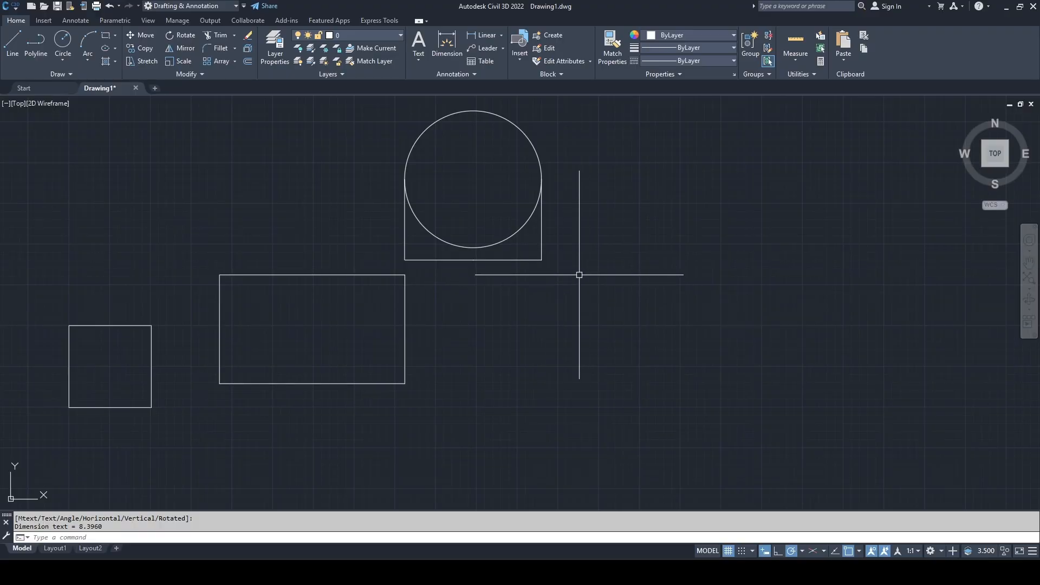
# Step: Assign the Annotative dimension style to the circle's linear dimension
pyautogui.click(531, 260)
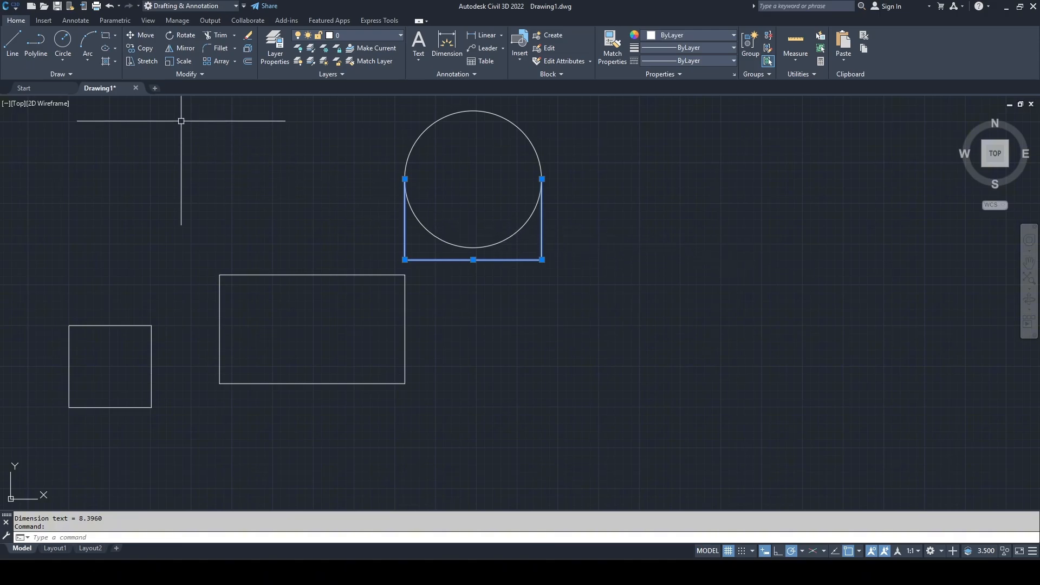
pyautogui.click(83, 21)
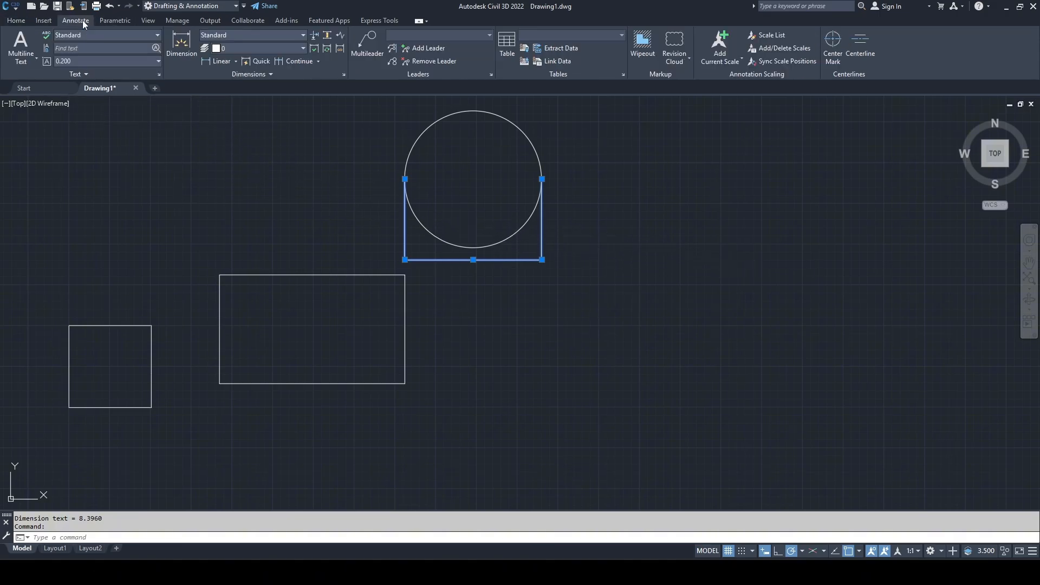
pyautogui.click(229, 36)
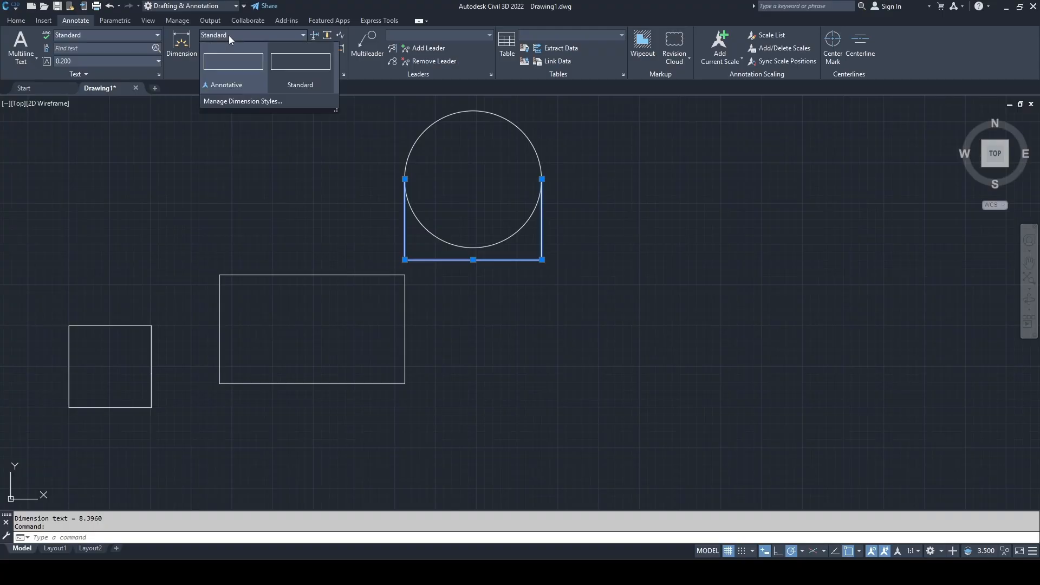
pyautogui.click(232, 61)
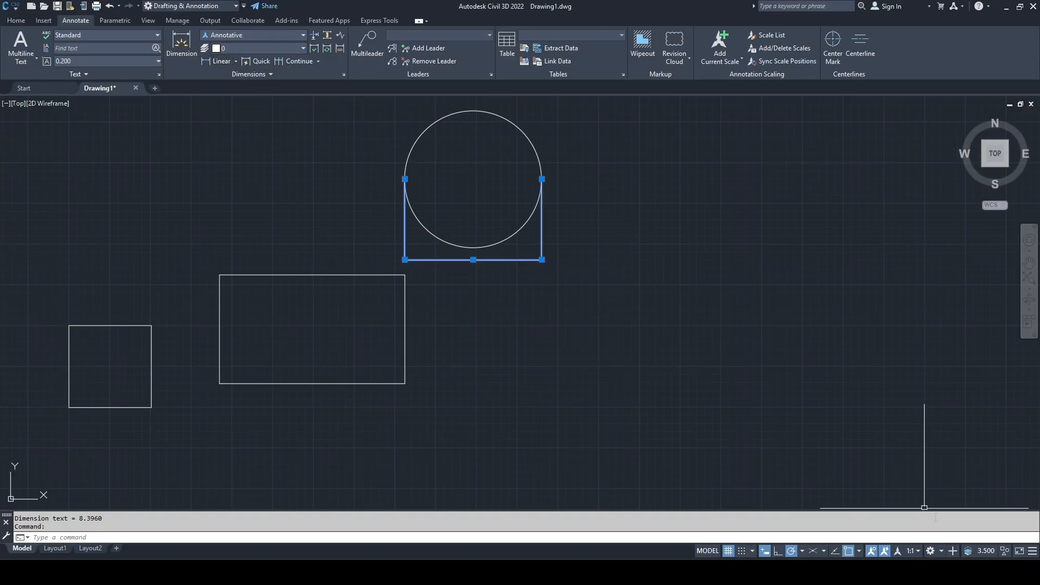
# Step: Change the annotation scale to 1:25 and then to 1:200 to compare how large the circle's dimension text appears
pyautogui.click(915, 551)
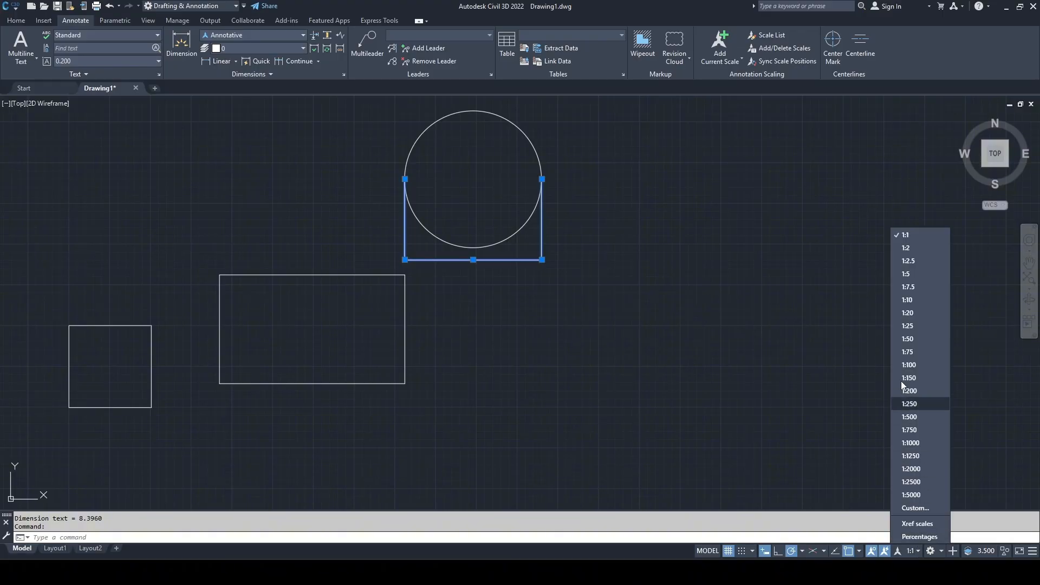
pyautogui.click(915, 324)
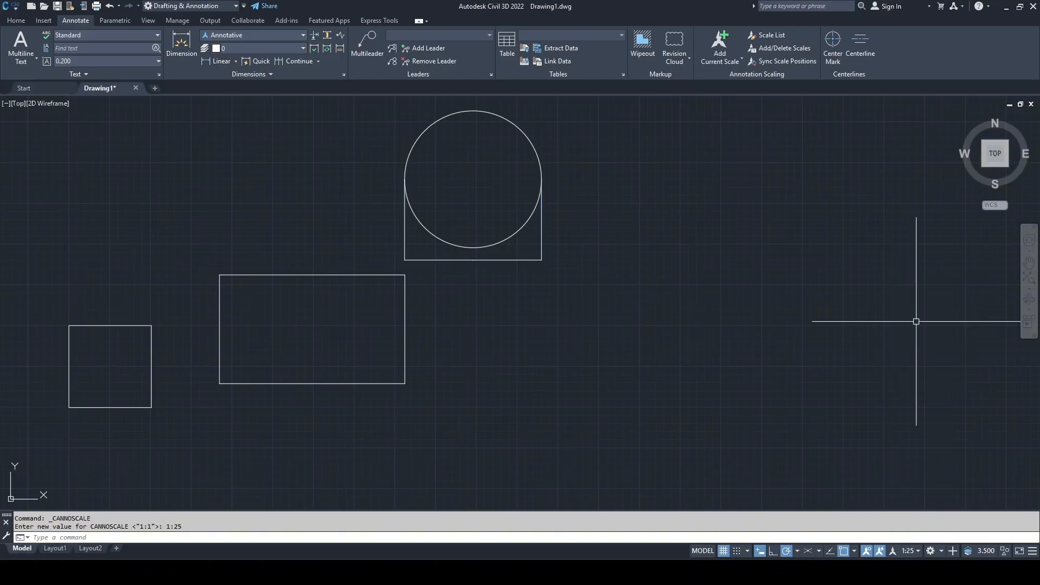
pyautogui.click(915, 551)
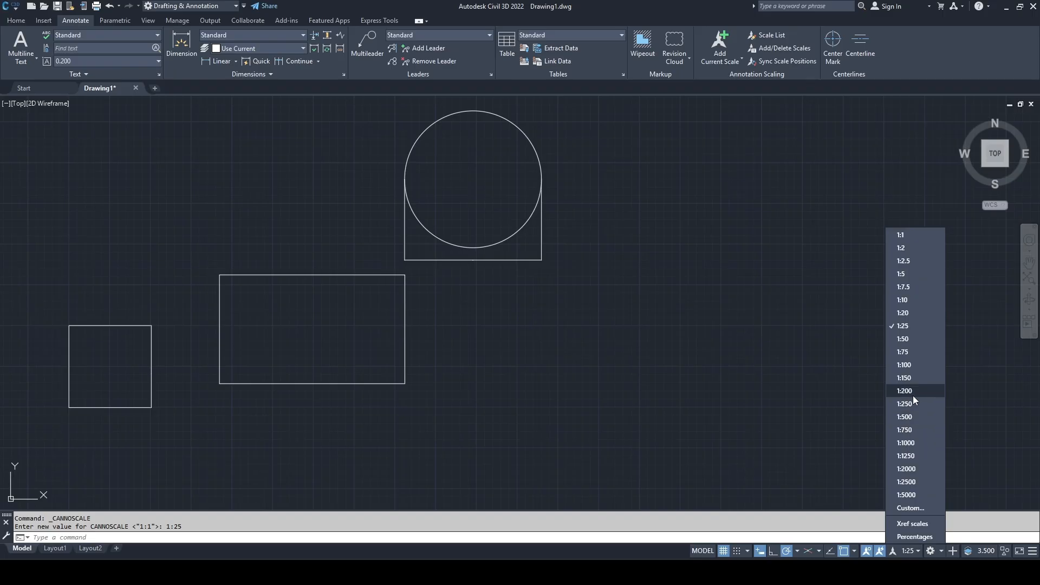
pyautogui.click(912, 395)
pyautogui.click(912, 552)
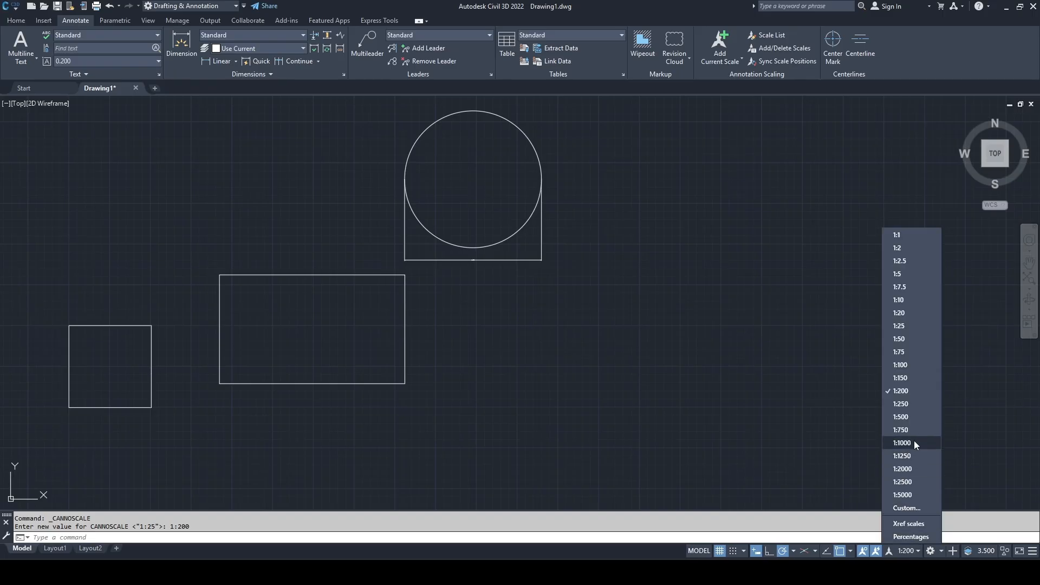
pyautogui.click(487, 272)
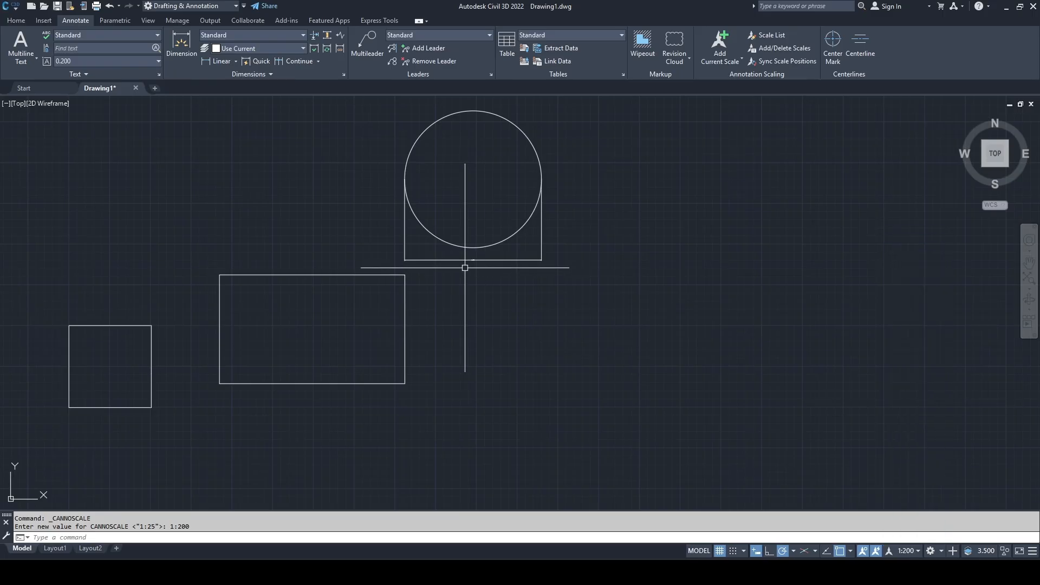
# Step: Compare the dimension's text and arrow size close up at annotation scales 1:1000 and 1:2500
pyautogui.scroll(4, 488, 274)
pyautogui.moveTo(514, 366); pyautogui.dragTo(523, 400, button='middle')
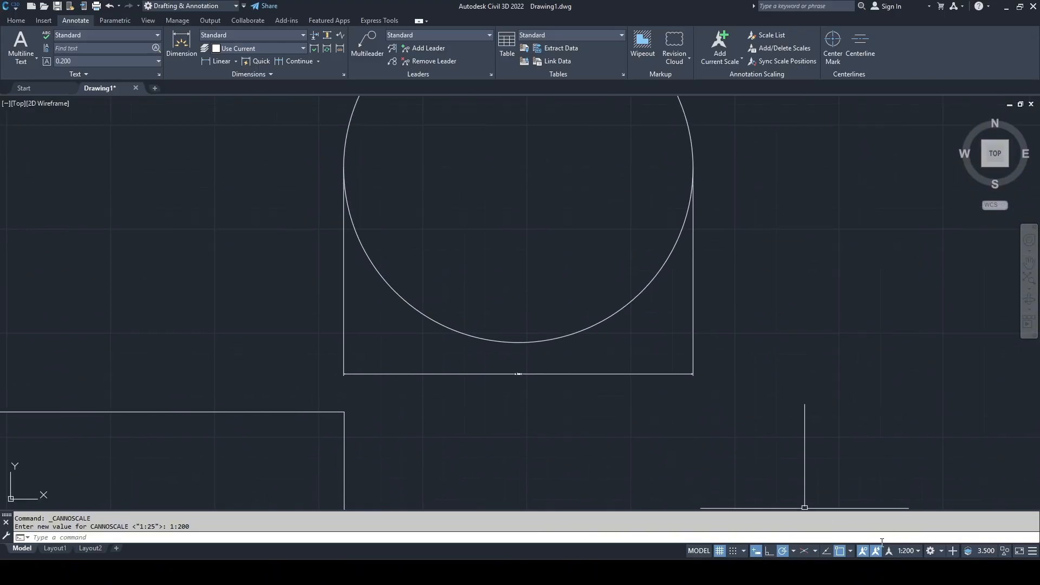
pyautogui.click(910, 552)
pyautogui.click(902, 443)
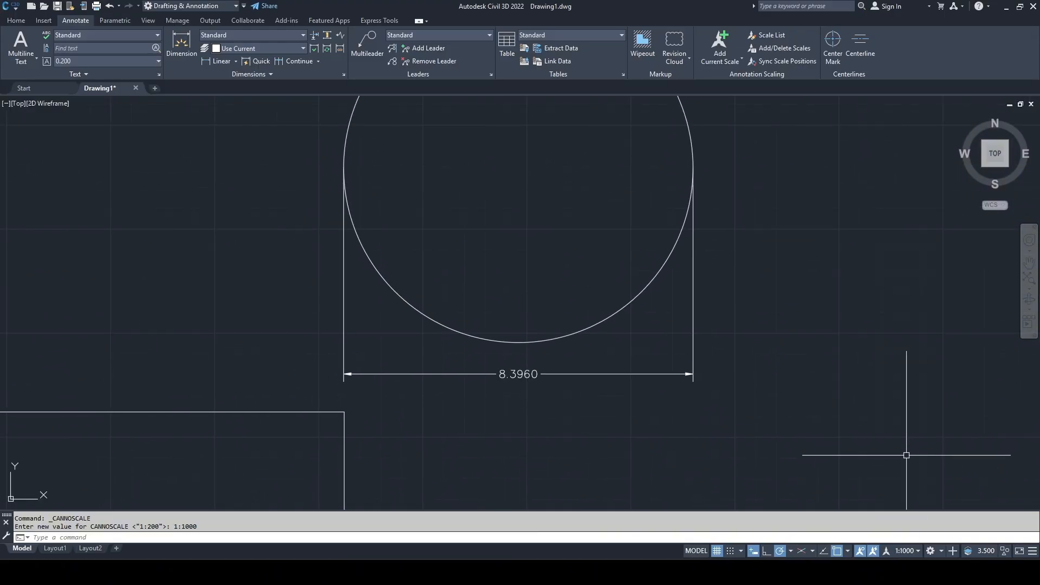
pyautogui.click(915, 551)
pyautogui.click(901, 482)
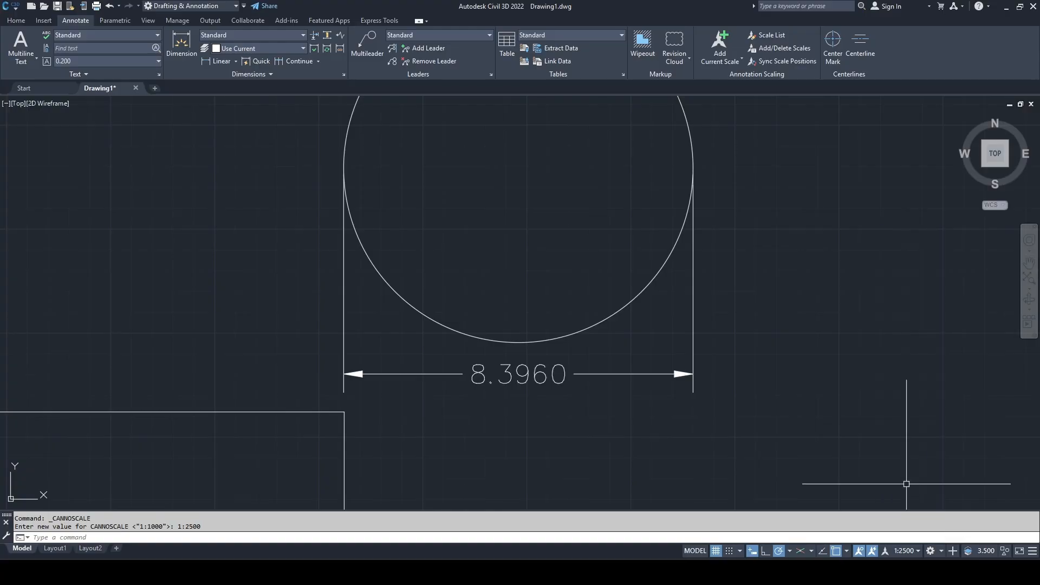
# Step: Try annotation scales 1:5000 and 1:200 on the circle's dimension, and set the scale to 1:1000
pyautogui.click(908, 550)
pyautogui.click(908, 499)
pyautogui.click(910, 551)
pyautogui.click(905, 395)
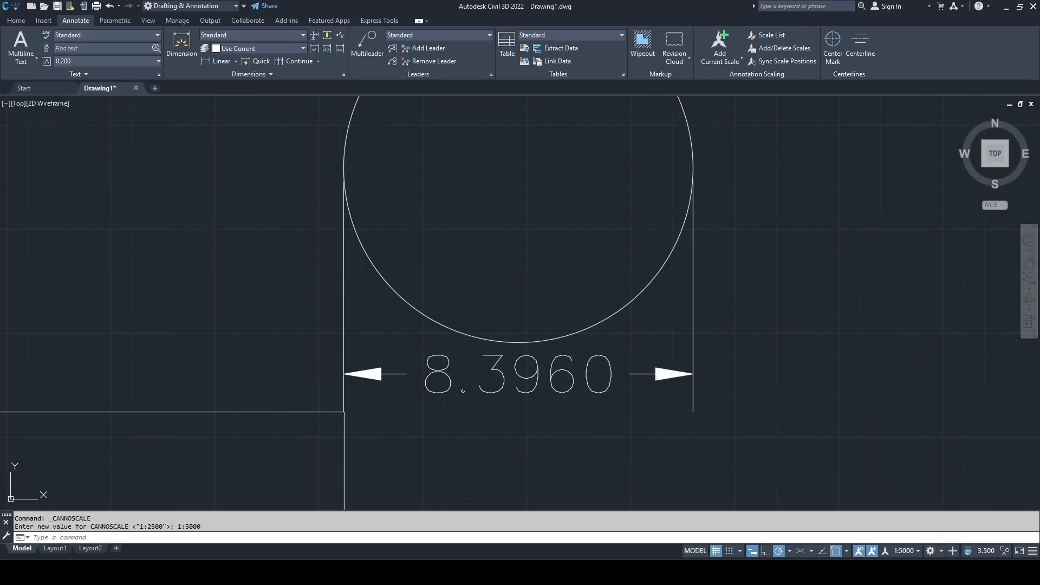
pyautogui.click(906, 551)
pyautogui.click(911, 455)
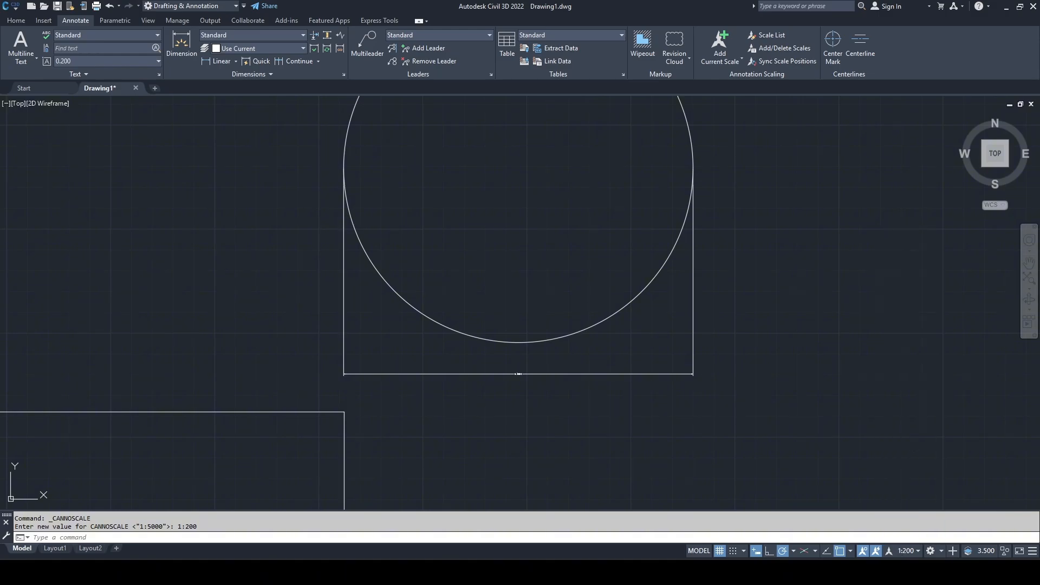
pyautogui.scroll(-1, 651, 420)
pyautogui.scroll(-2, 651, 421)
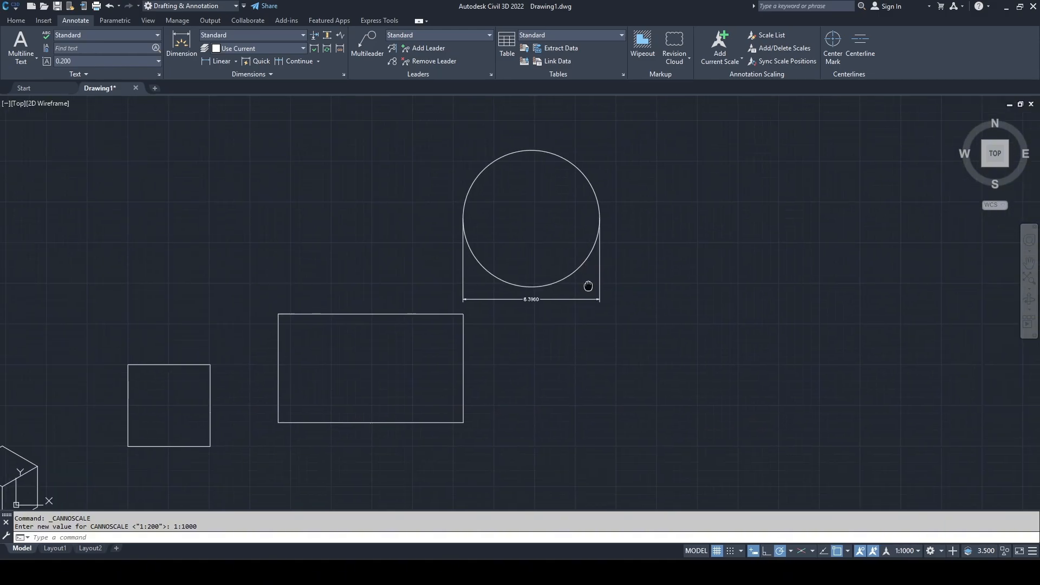
# Step: Check which workspaces are available for switching, keeping Drafting & Annotation active
pyautogui.click(17, 20)
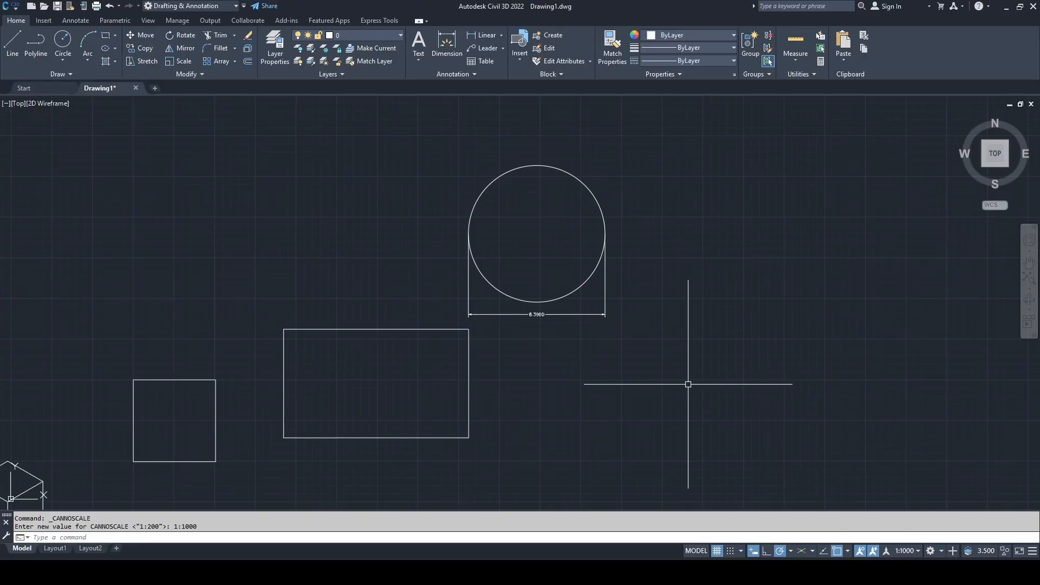
pyautogui.moveTo(623, 298); pyautogui.dragTo(553, 291, button='middle')
pyautogui.moveTo(611, 314); pyautogui.dragTo(569, 310, button='middle')
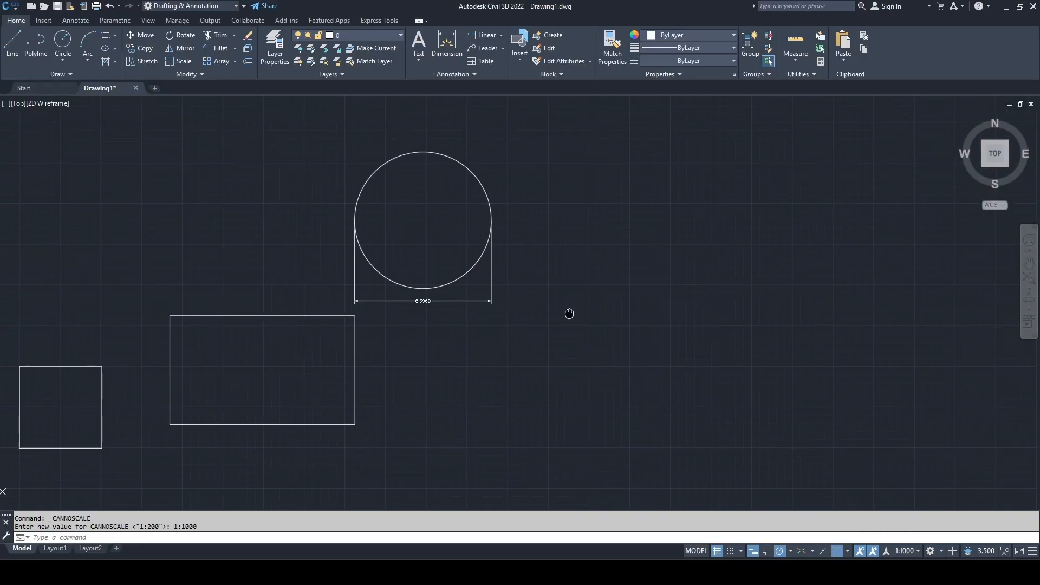
pyautogui.click(942, 551)
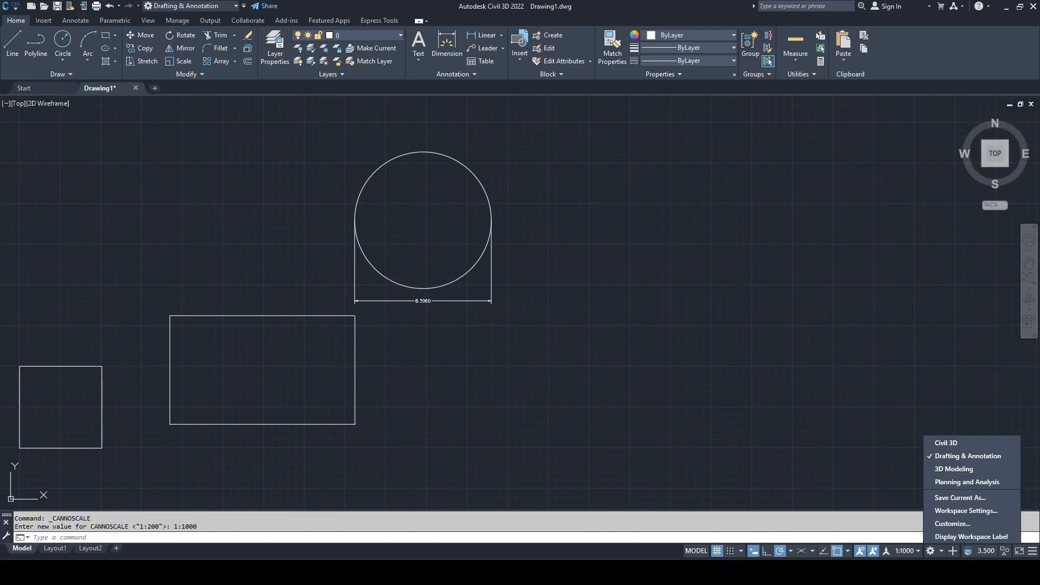
pyautogui.click(910, 538)
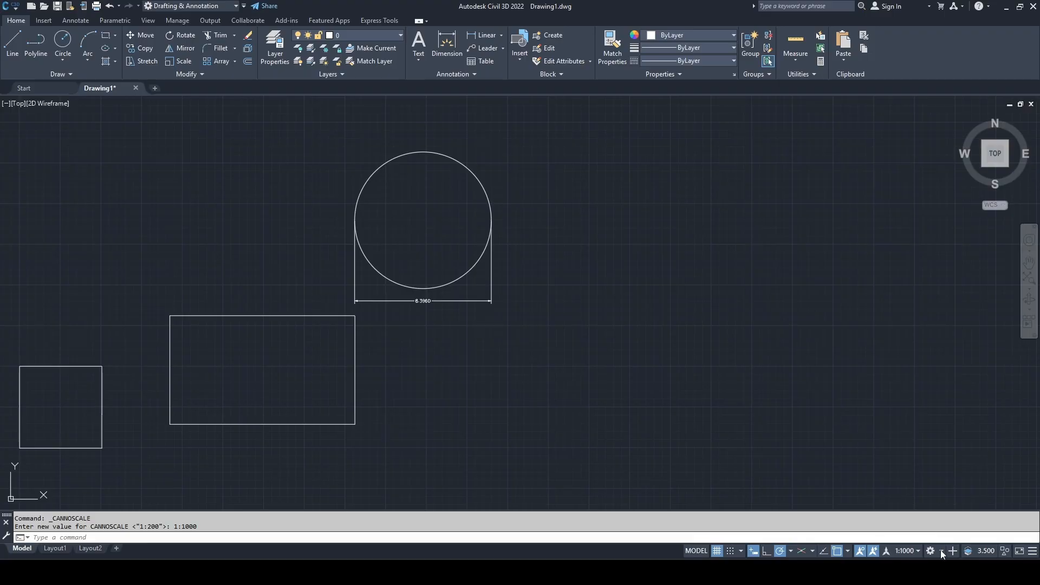
# Step: Isolate the wide rectangle below the dimensioned circle so all other shapes are hidden
pyautogui.click(1003, 550)
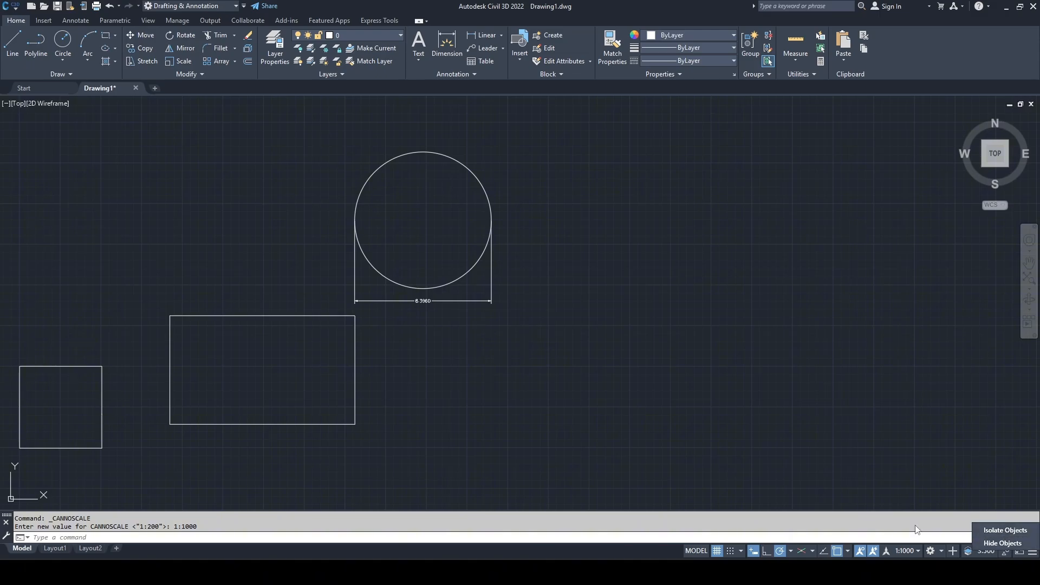
pyautogui.scroll(-2, 524, 427)
pyautogui.moveTo(524, 427); pyautogui.dragTo(610, 399, button='middle')
pyautogui.scroll(2, 611, 399)
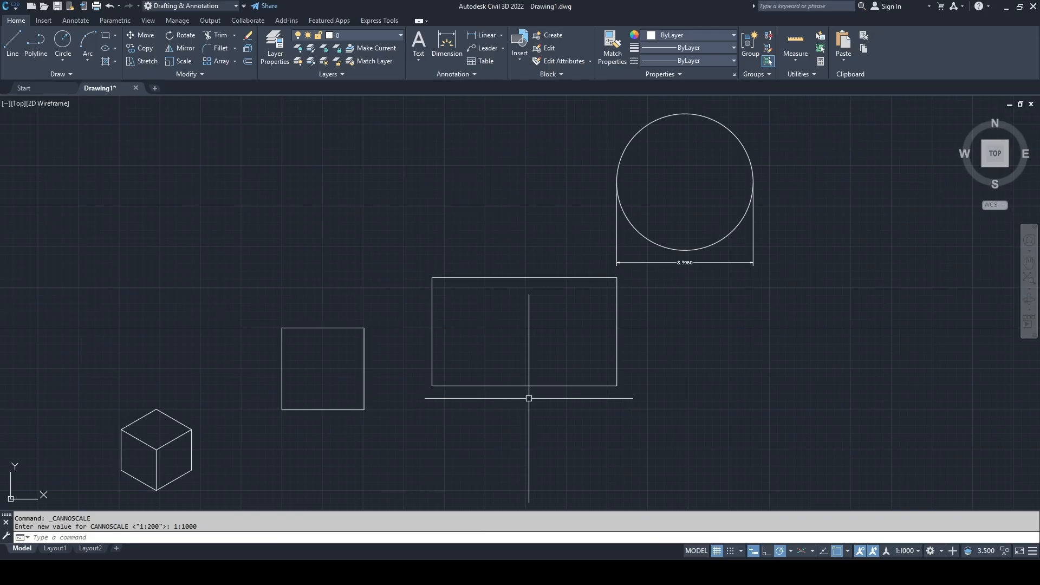
pyautogui.moveTo(500, 398)
pyautogui.mouseDown(button='middle')
pyautogui.moveTo(551, 327)
pyautogui.moveTo(489, 379)
pyautogui.moveTo(494, 397)
pyautogui.mouseUp(button='middle')
pyautogui.click(641, 412)
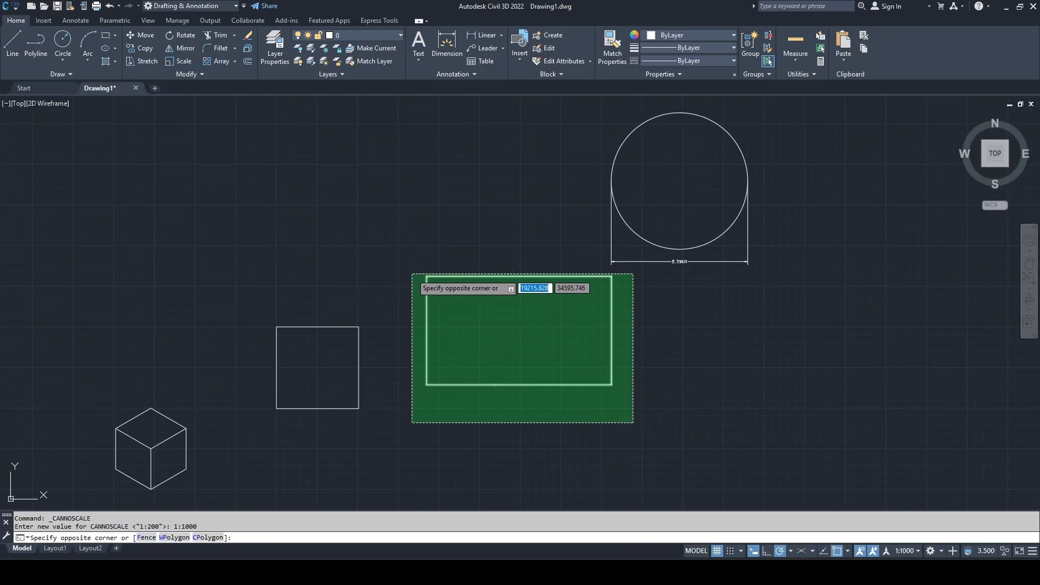
pyautogui.click(414, 273)
pyautogui.click(1004, 550)
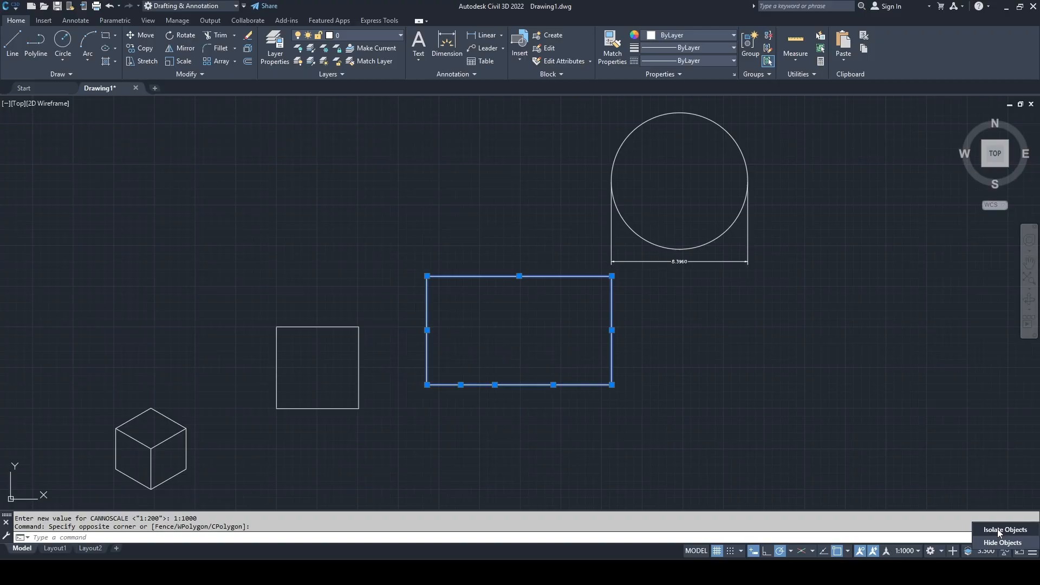
pyautogui.click(998, 530)
pyautogui.scroll(-4, 602, 416)
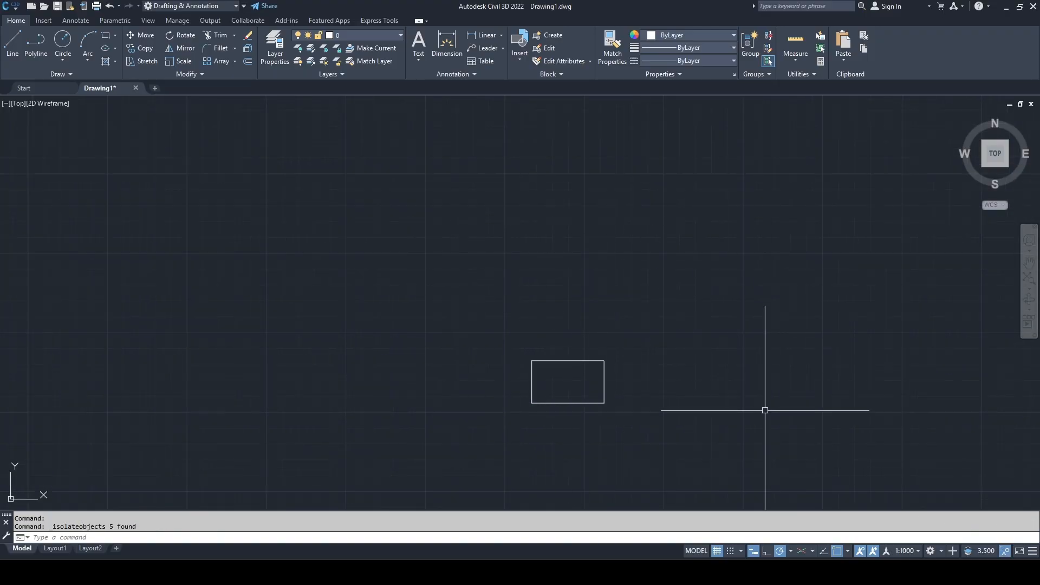
pyautogui.scroll(4, 548, 397)
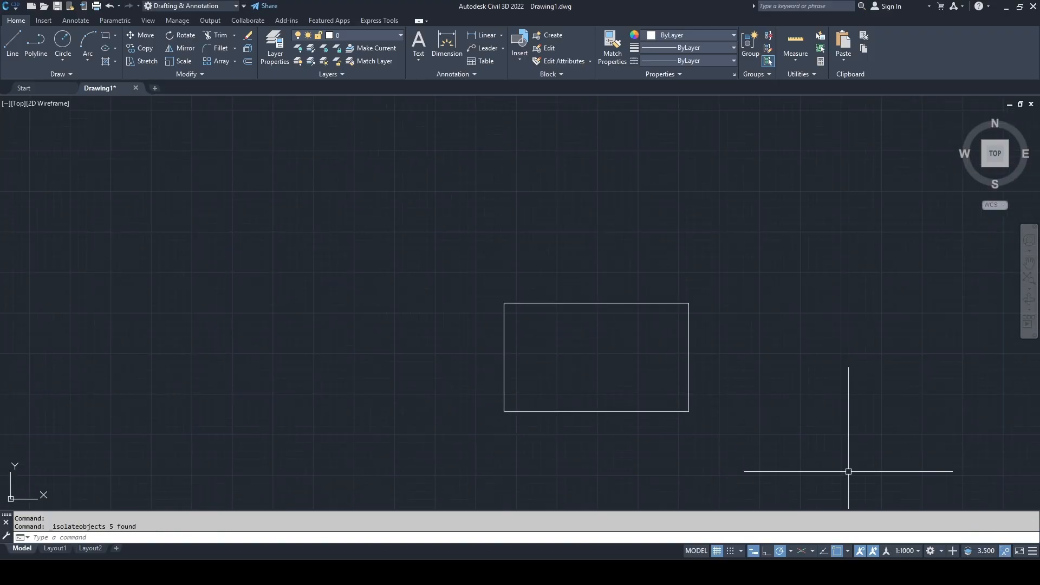
# Step: End the object isolation to bring back the shapes around the wide rectangle
pyautogui.click(1007, 551)
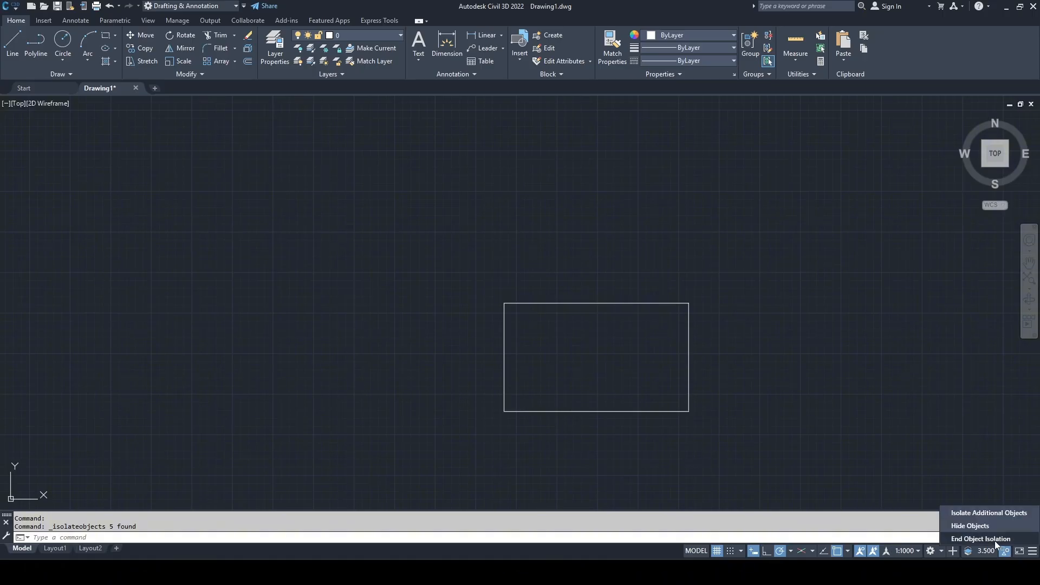
pyautogui.click(981, 539)
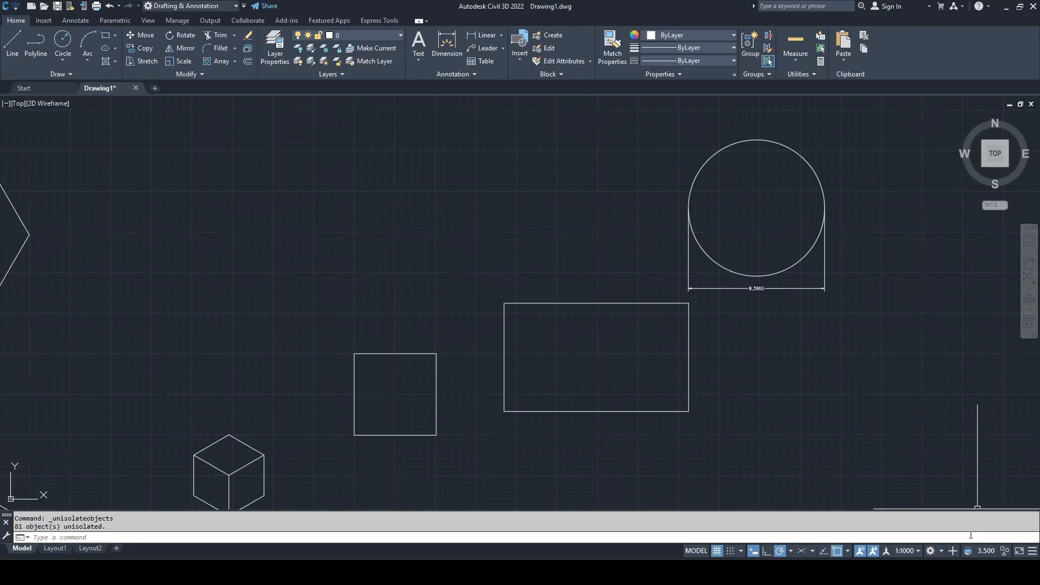
pyautogui.scroll(-2, 695, 428)
pyautogui.moveTo(694, 428); pyautogui.dragTo(599, 388, button='middle')
pyautogui.scroll(2, 599, 388)
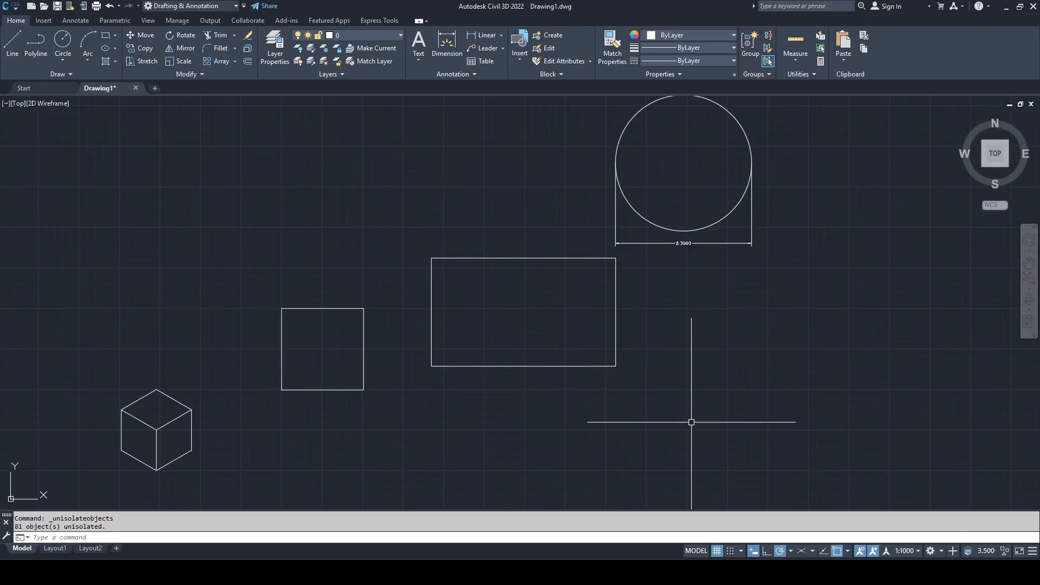
# Step: Hide the wide rectangle below the dimensioned circle, and restore it by ending object isolation
pyautogui.click(644, 403)
pyautogui.click(424, 243)
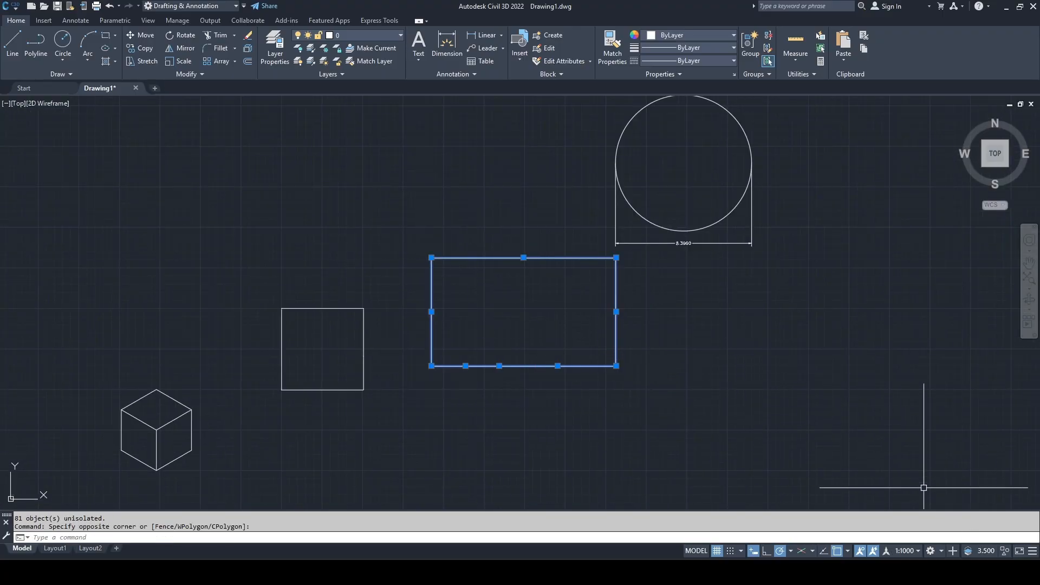
pyautogui.click(1007, 550)
pyautogui.click(991, 542)
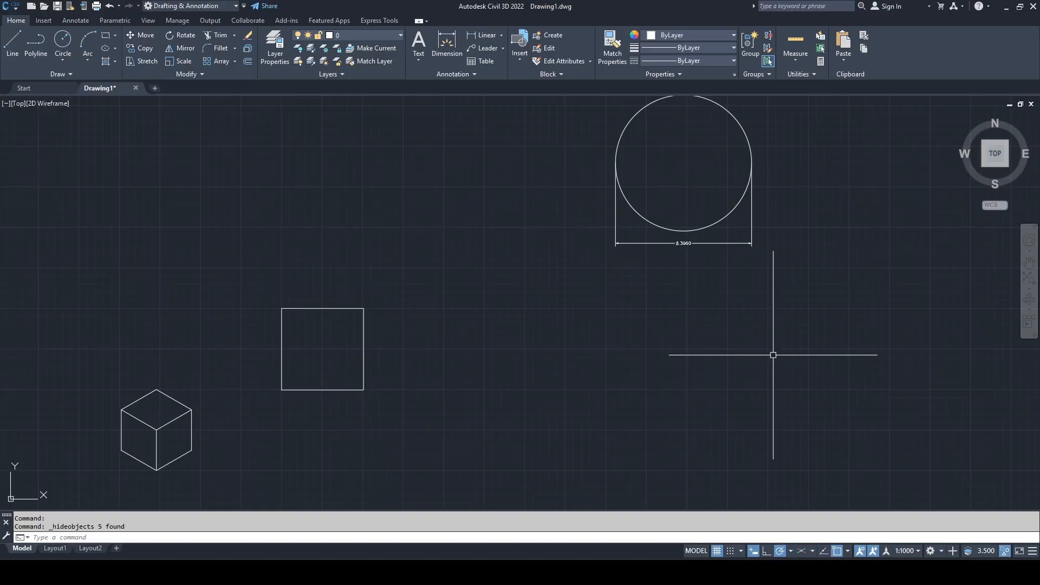
pyautogui.click(1006, 551)
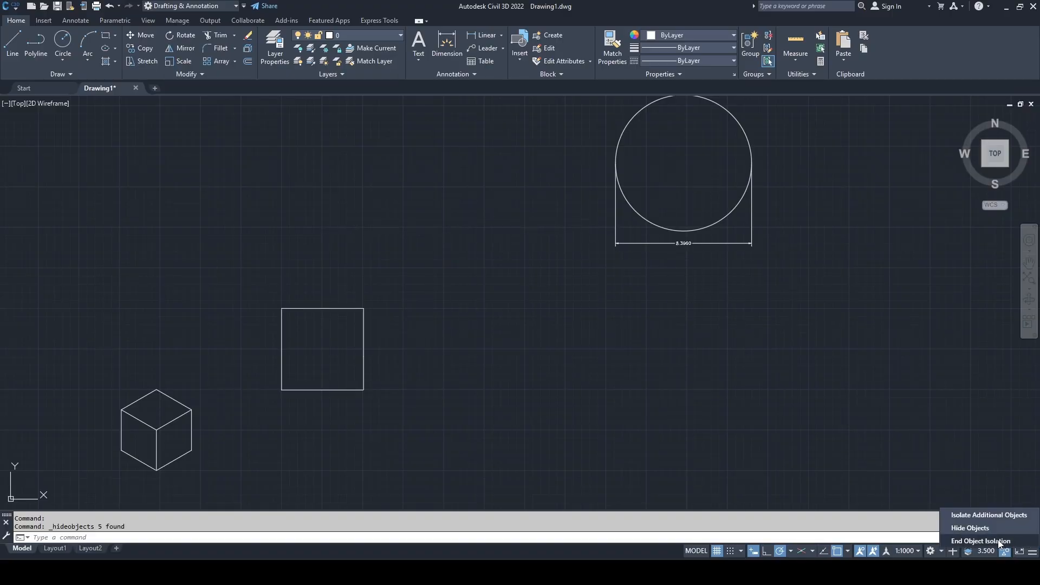
pyautogui.click(992, 541)
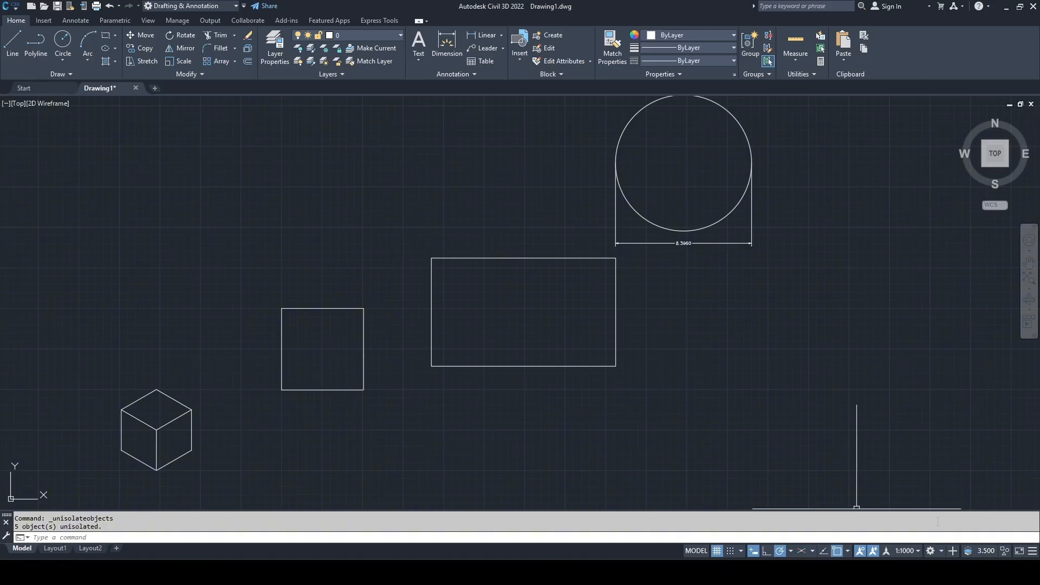
# Step: Add Coordinates and Infer Constraints to the status bar, and remove both from it again
pyautogui.click(1033, 551)
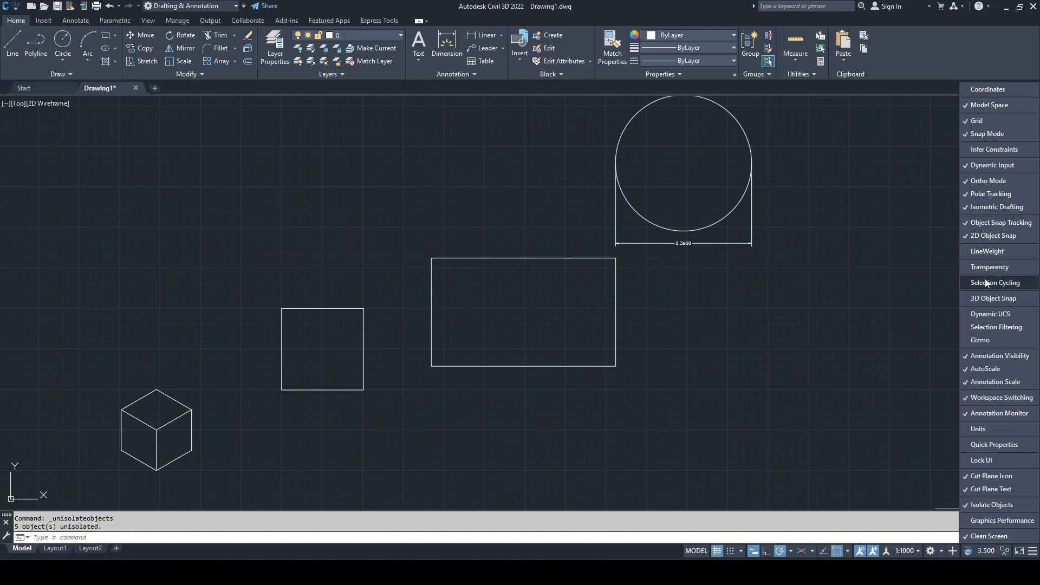
pyautogui.click(997, 89)
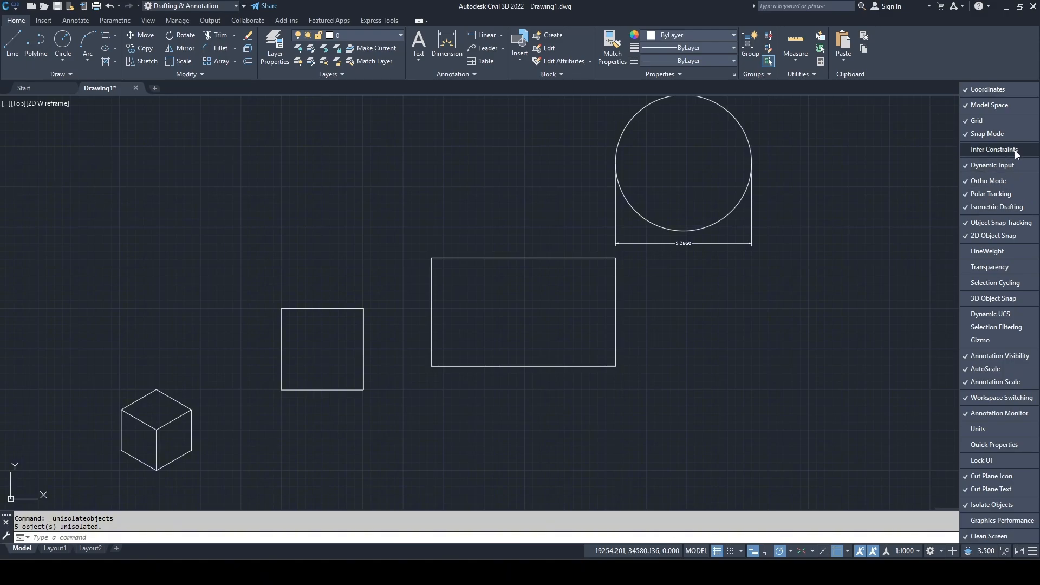
pyautogui.click(994, 150)
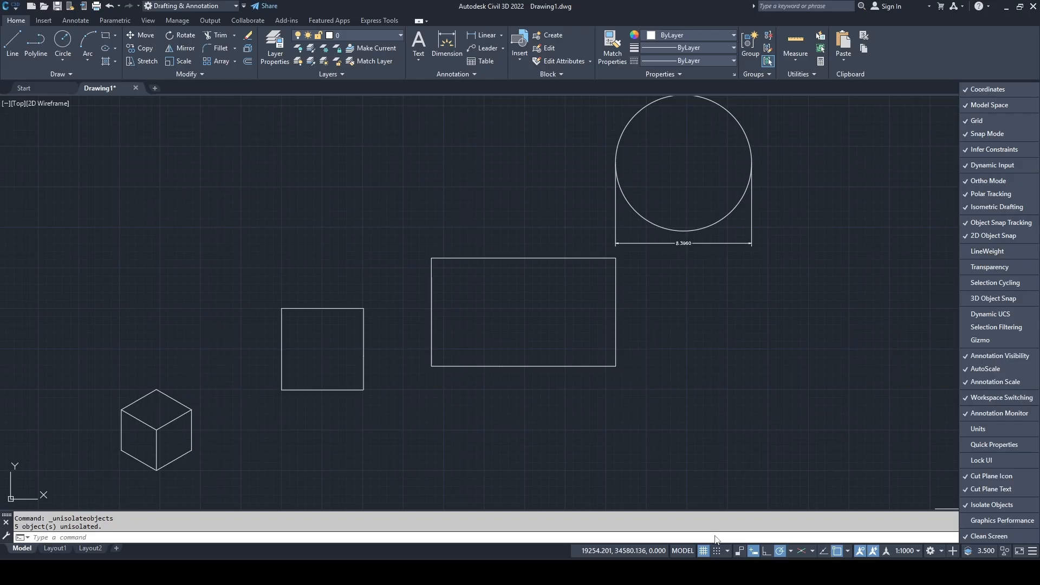
pyautogui.click(998, 154)
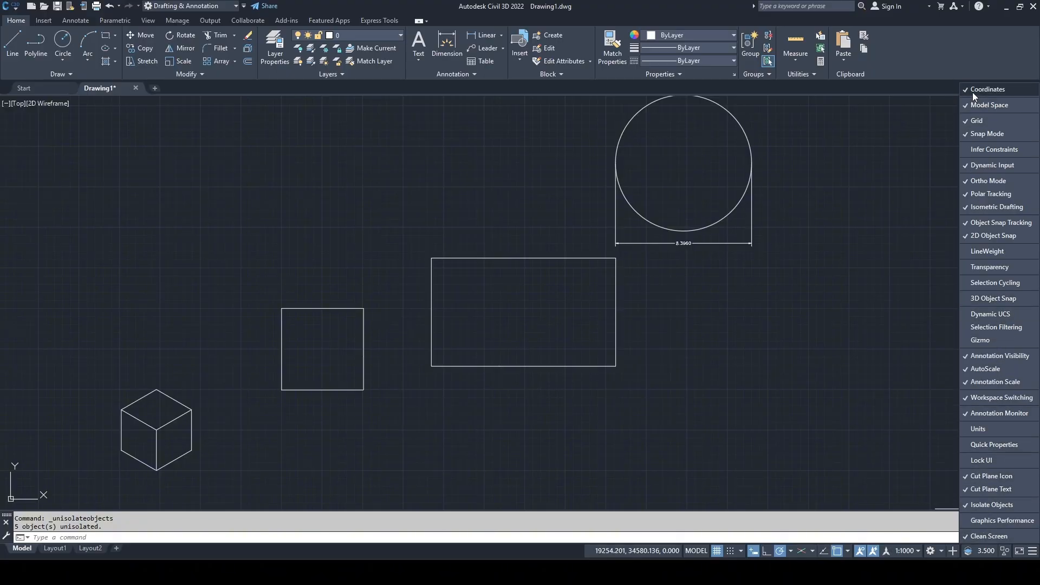
pyautogui.click(991, 89)
pyautogui.click(988, 69)
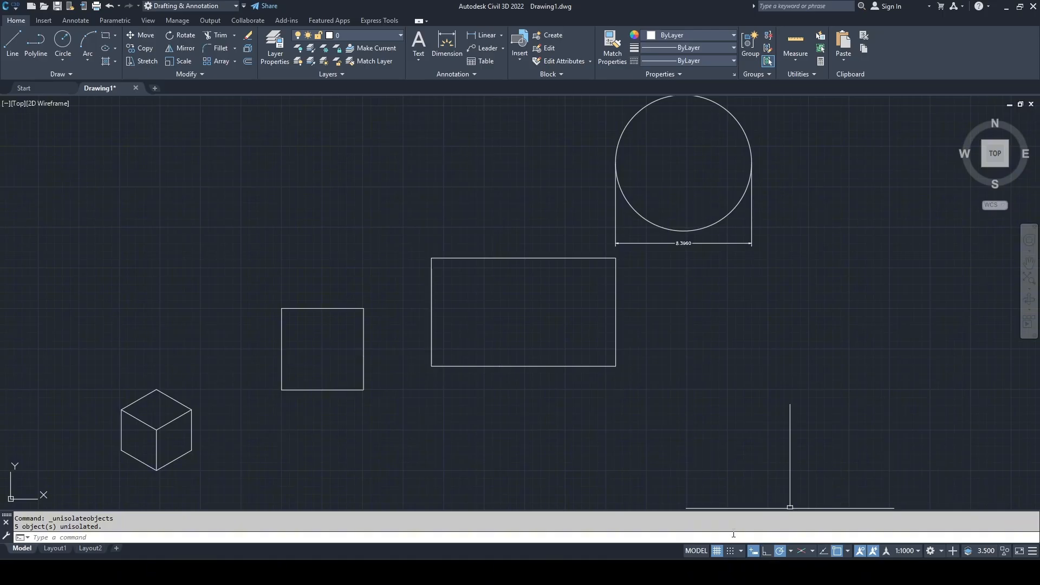
pyautogui.scroll(-8, 594, 392)
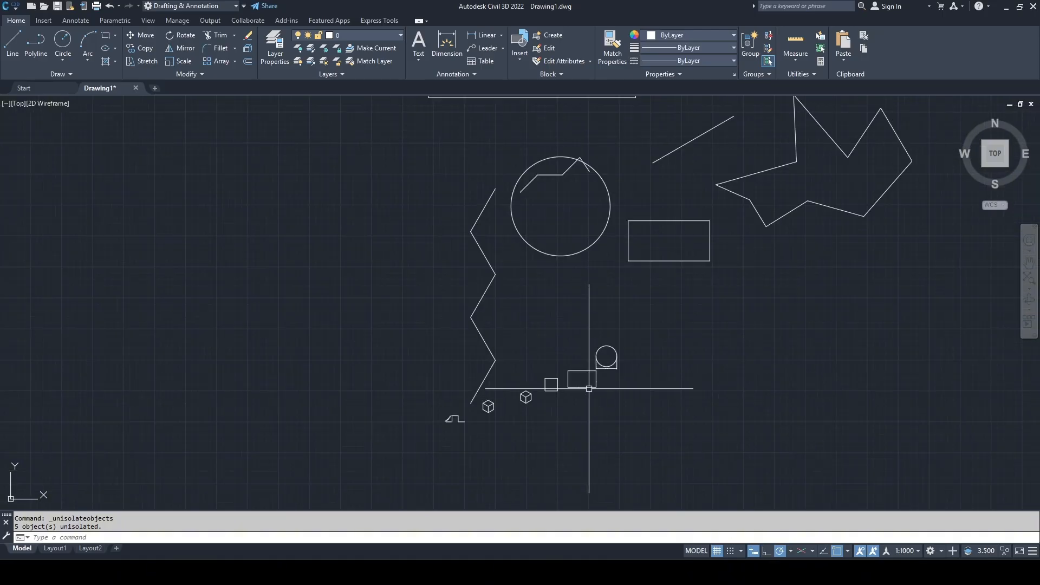
pyautogui.scroll(4, 588, 389)
pyautogui.moveTo(713, 296); pyautogui.dragTo(503, 432, button='middle')
pyautogui.scroll(-2, 564, 373)
pyautogui.moveTo(572, 350); pyautogui.dragTo(464, 428, button='middle')
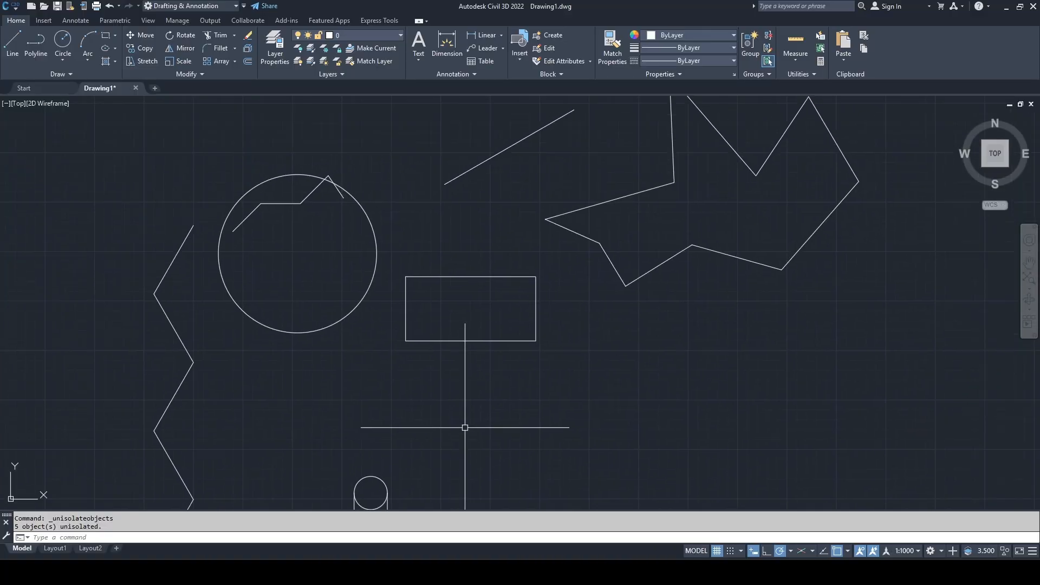
pyautogui.moveTo(689, 343); pyautogui.dragTo(522, 388, button='middle')
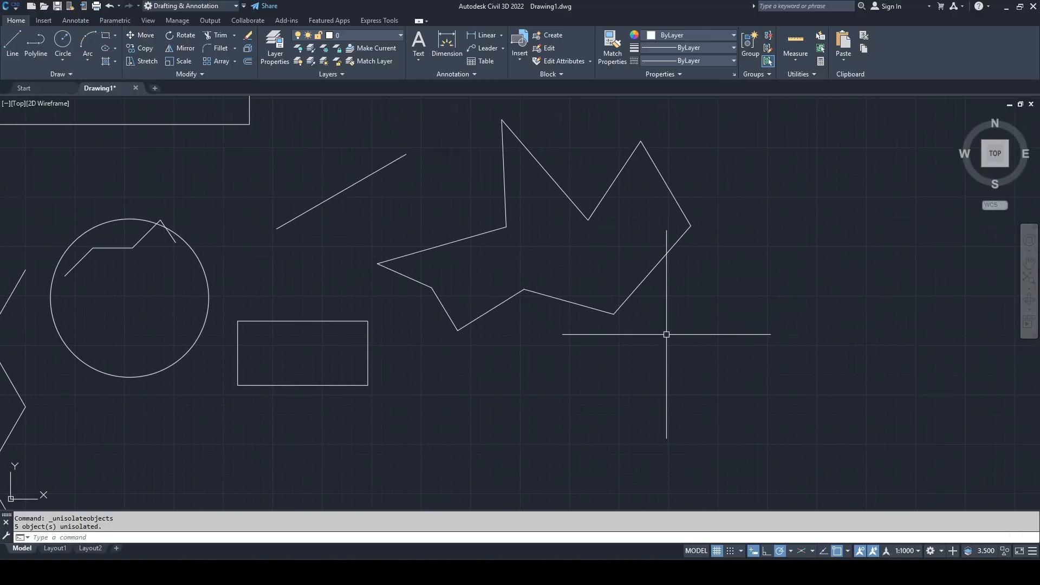
pyautogui.scroll(-2, 425, 255)
pyautogui.moveTo(381, 232); pyautogui.dragTo(515, 331, button='middle')
pyautogui.scroll(2, 586, 292)
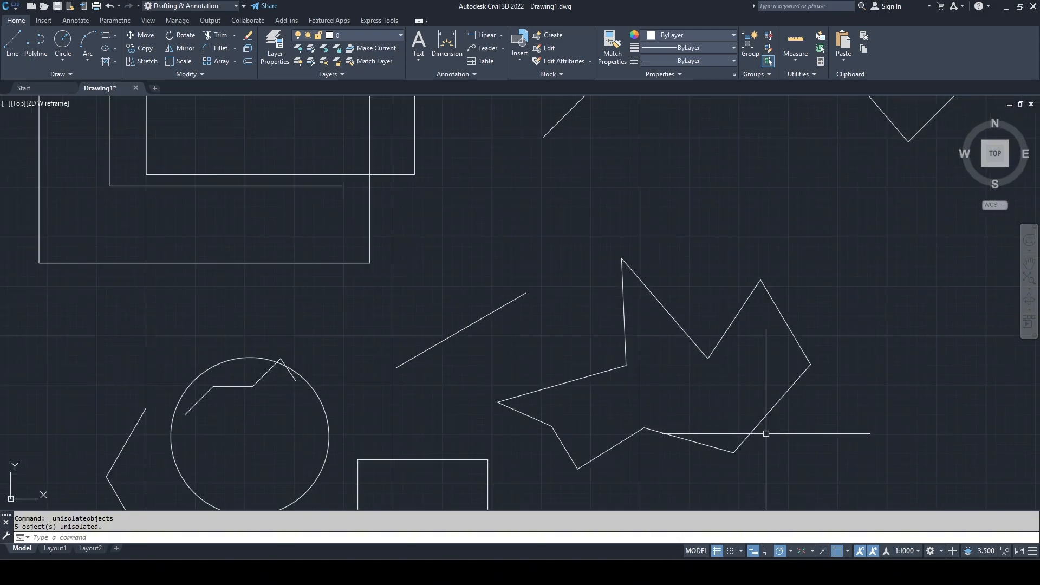
pyautogui.moveTo(767, 433)
pyautogui.mouseDown(button='middle')
pyautogui.moveTo(562, 288)
pyautogui.moveTo(601, 277)
pyautogui.moveTo(608, 261)
pyautogui.moveTo(650, 270)
pyautogui.mouseUp(button='middle')
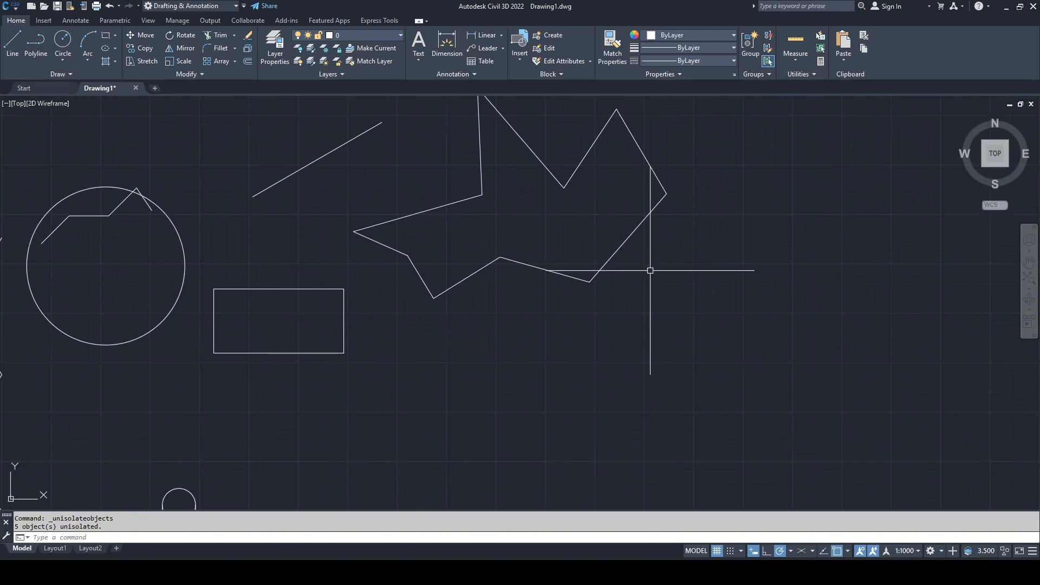
pyautogui.moveTo(701, 293)
pyautogui.mouseDown(button='middle')
pyautogui.moveTo(674, 298)
pyautogui.moveTo(679, 333)
pyautogui.mouseUp(button='middle')
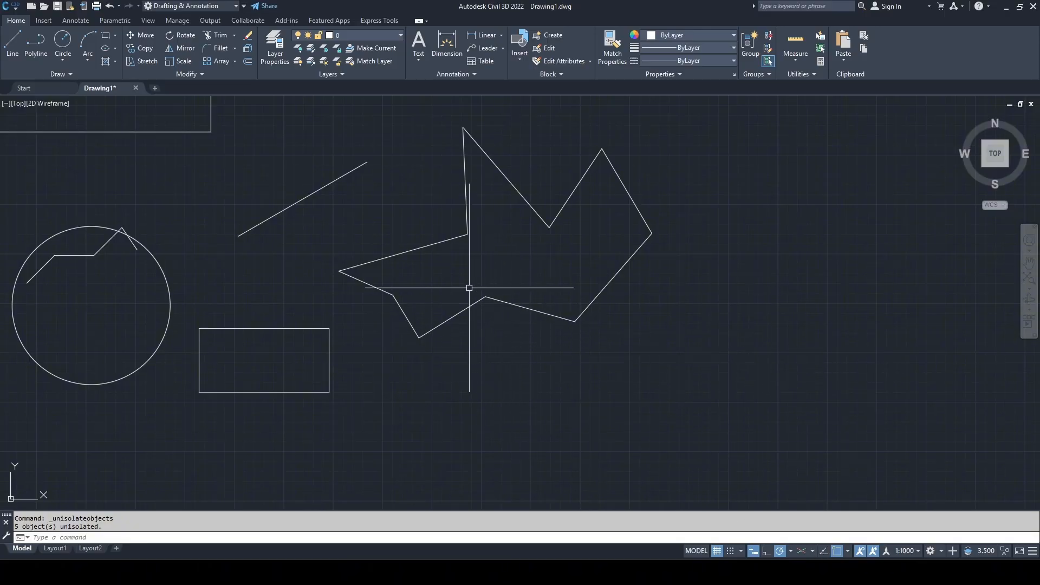
pyautogui.moveTo(489, 181)
pyautogui.mouseDown(button='middle')
pyautogui.moveTo(540, 263)
pyautogui.moveTo(597, 271)
pyautogui.moveTo(587, 285)
pyautogui.mouseUp(button='middle')
pyautogui.scroll(-4, 588, 286)
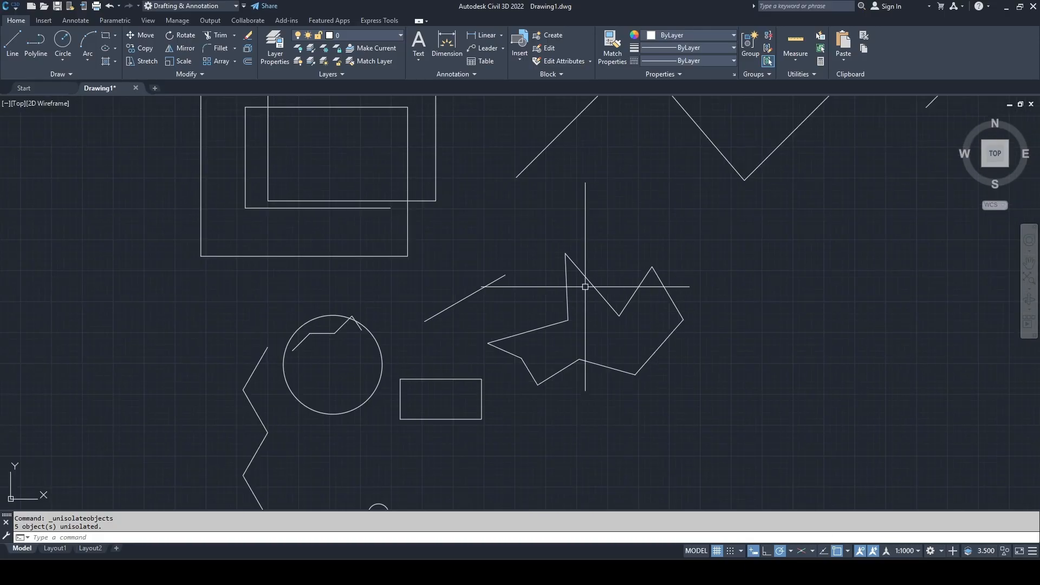
pyautogui.scroll(-2, 697, 234)
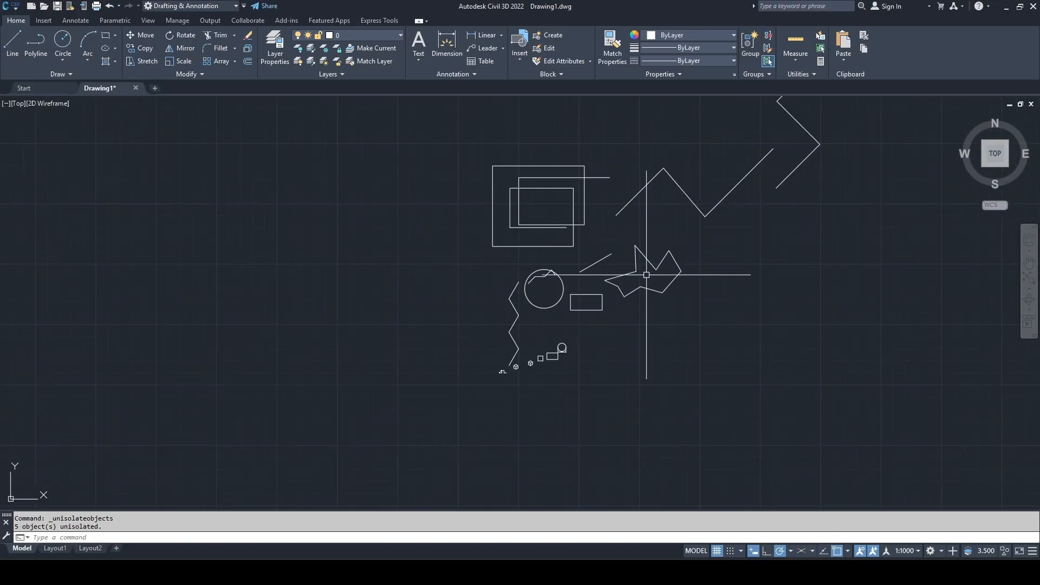
pyautogui.scroll(2, 737, 281)
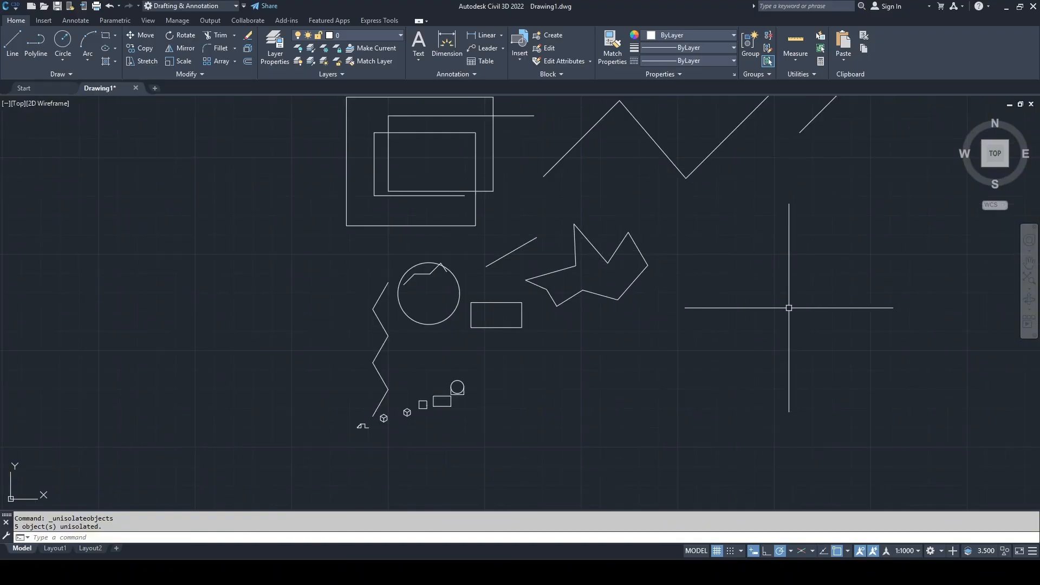
pyautogui.scroll(2, 697, 290)
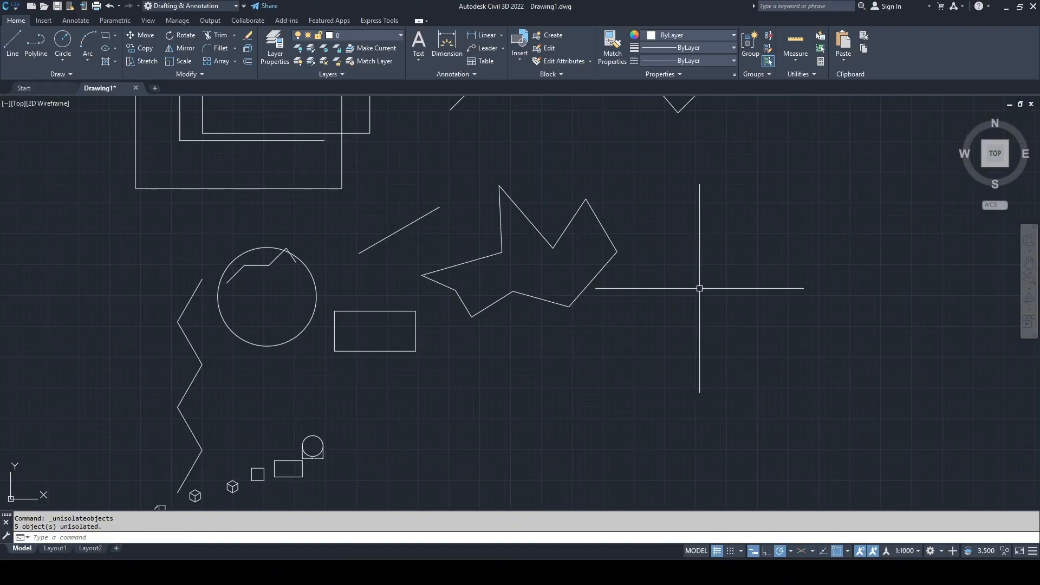
pyautogui.moveTo(699, 289); pyautogui.dragTo(527, 412, button='middle')
pyautogui.scroll(-6, 528, 409)
pyautogui.scroll(2, 558, 332)
pyautogui.moveTo(558, 332); pyautogui.dragTo(616, 286, button='middle')
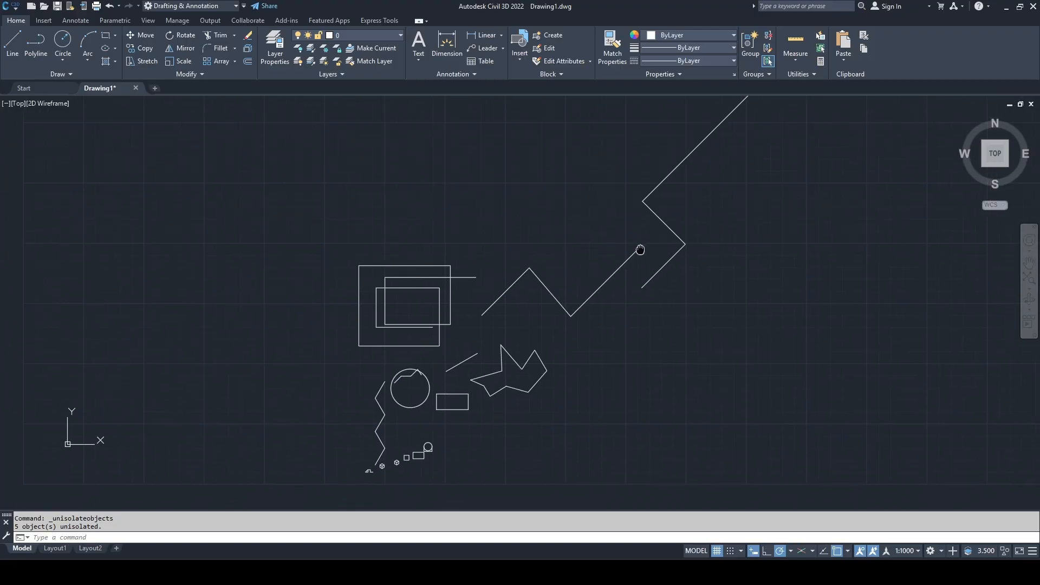
pyautogui.scroll(2, 558, 363)
pyautogui.scroll(2, 637, 378)
pyautogui.scroll(-2, 603, 382)
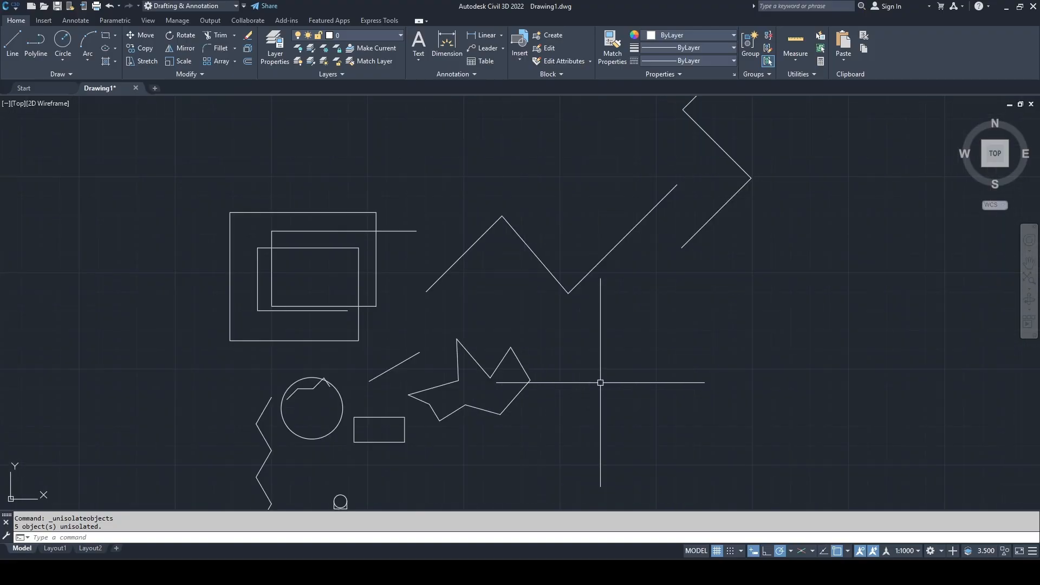